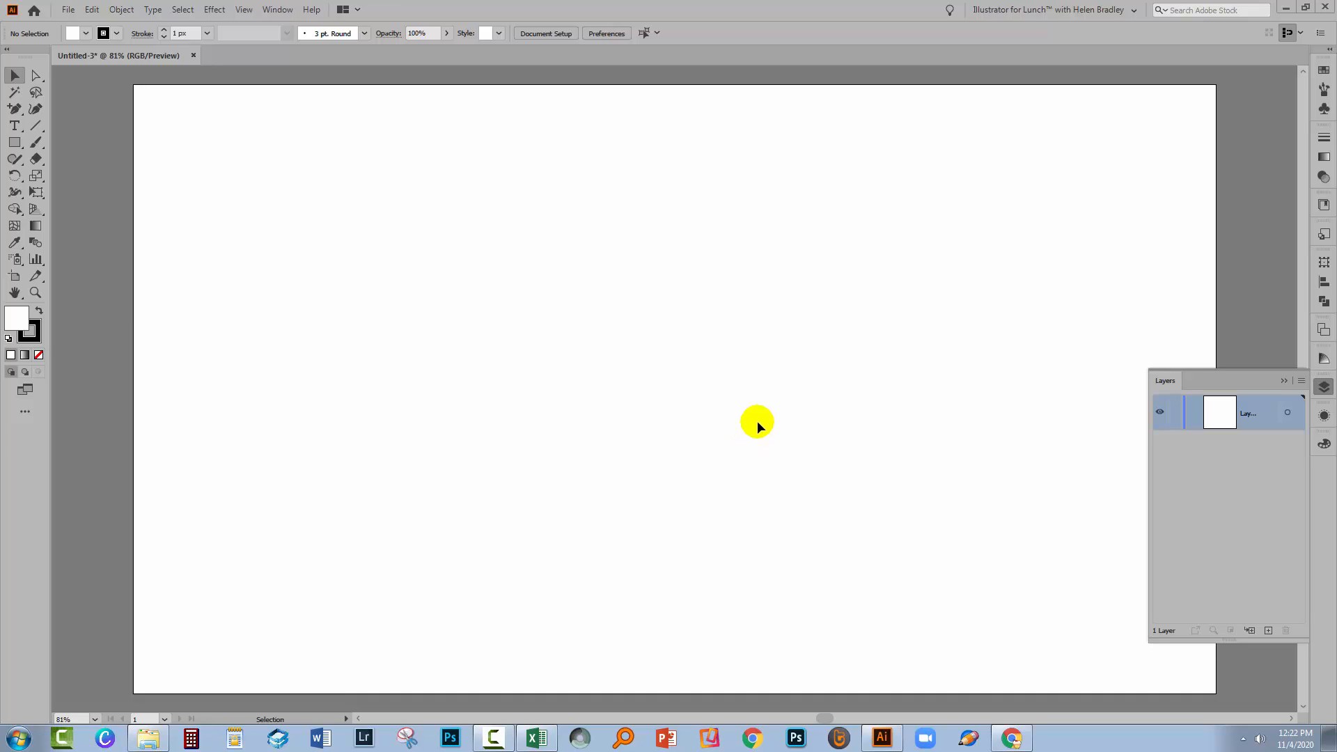
Step: Set up the Pen tool with no fill and a black 3 px stroke, and collapse the colour settings
click(14, 110)
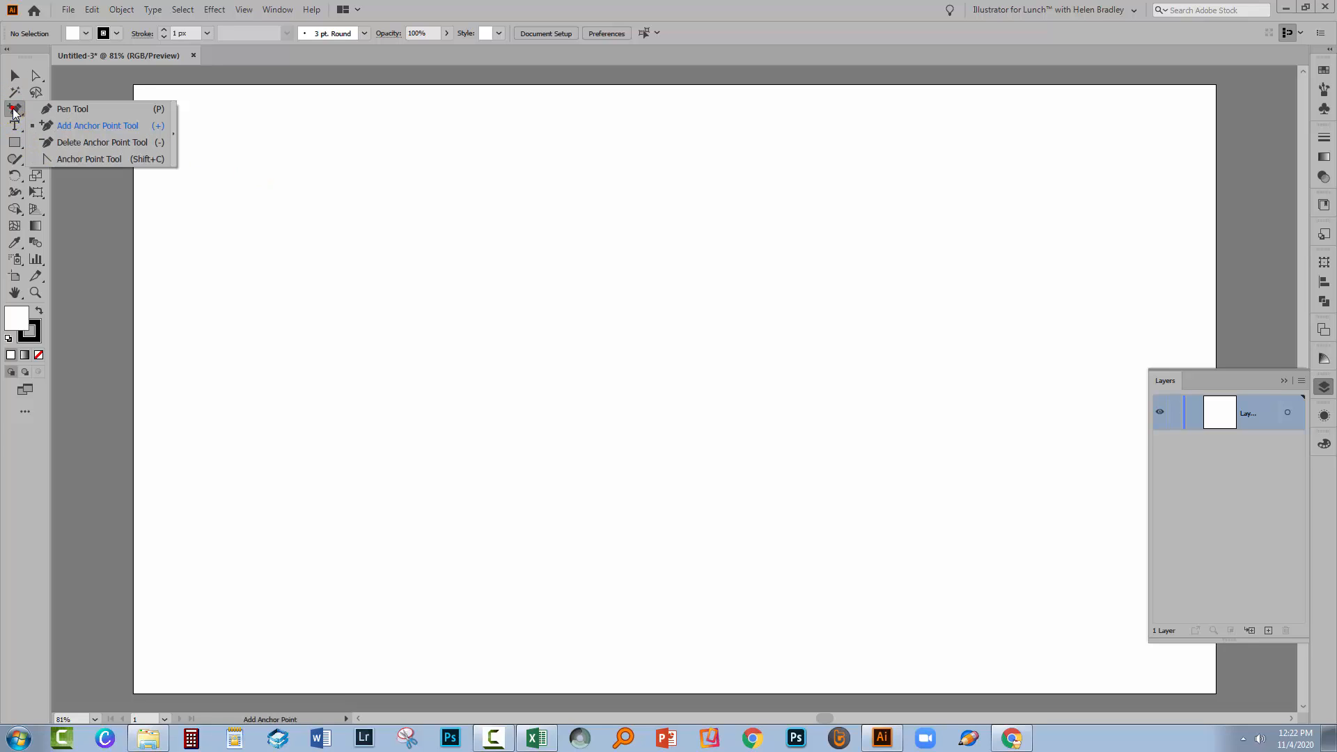
click(72, 110)
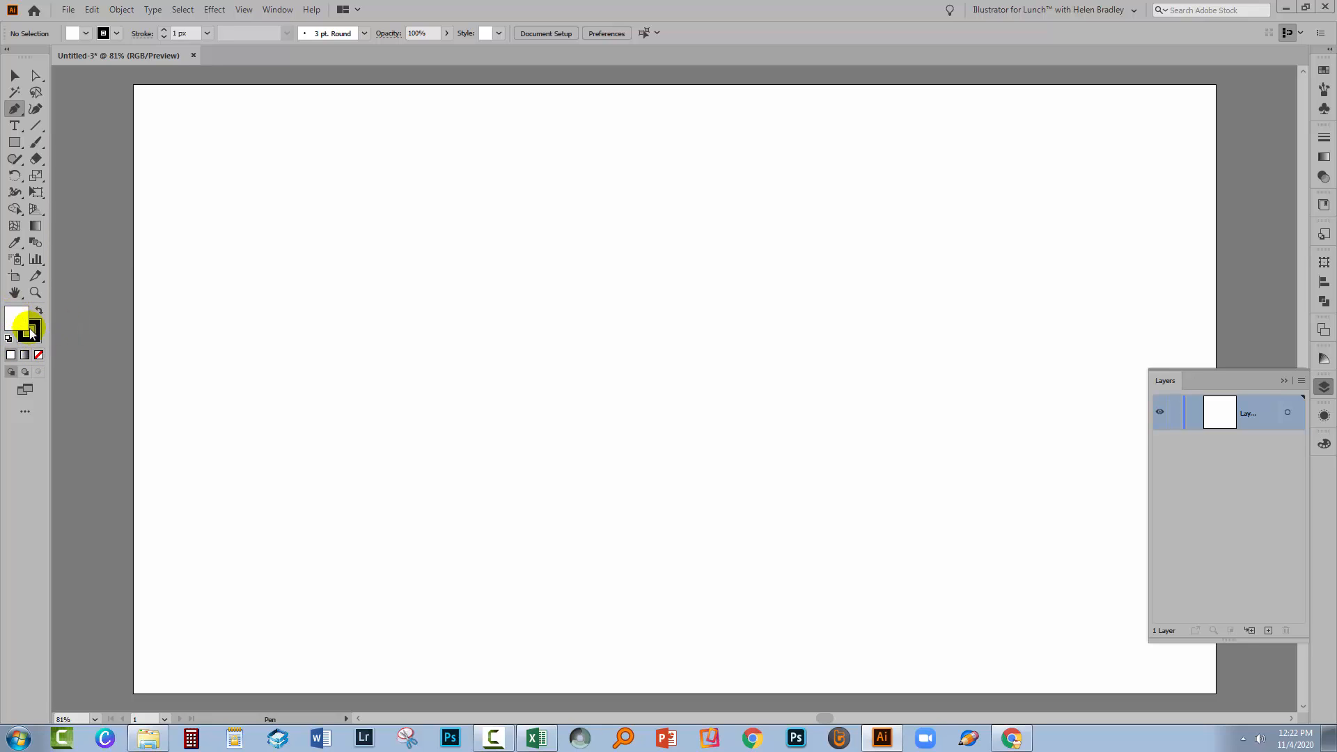
click(38, 355)
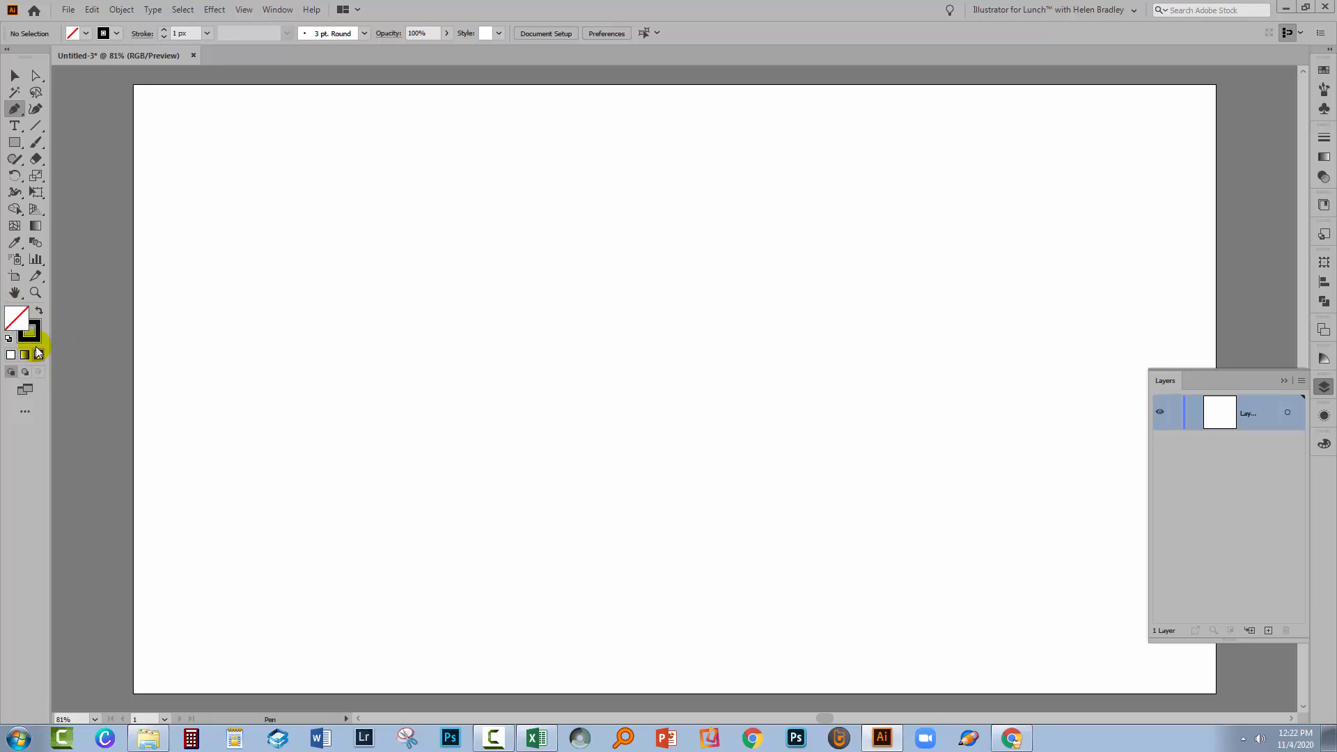
click(33, 338)
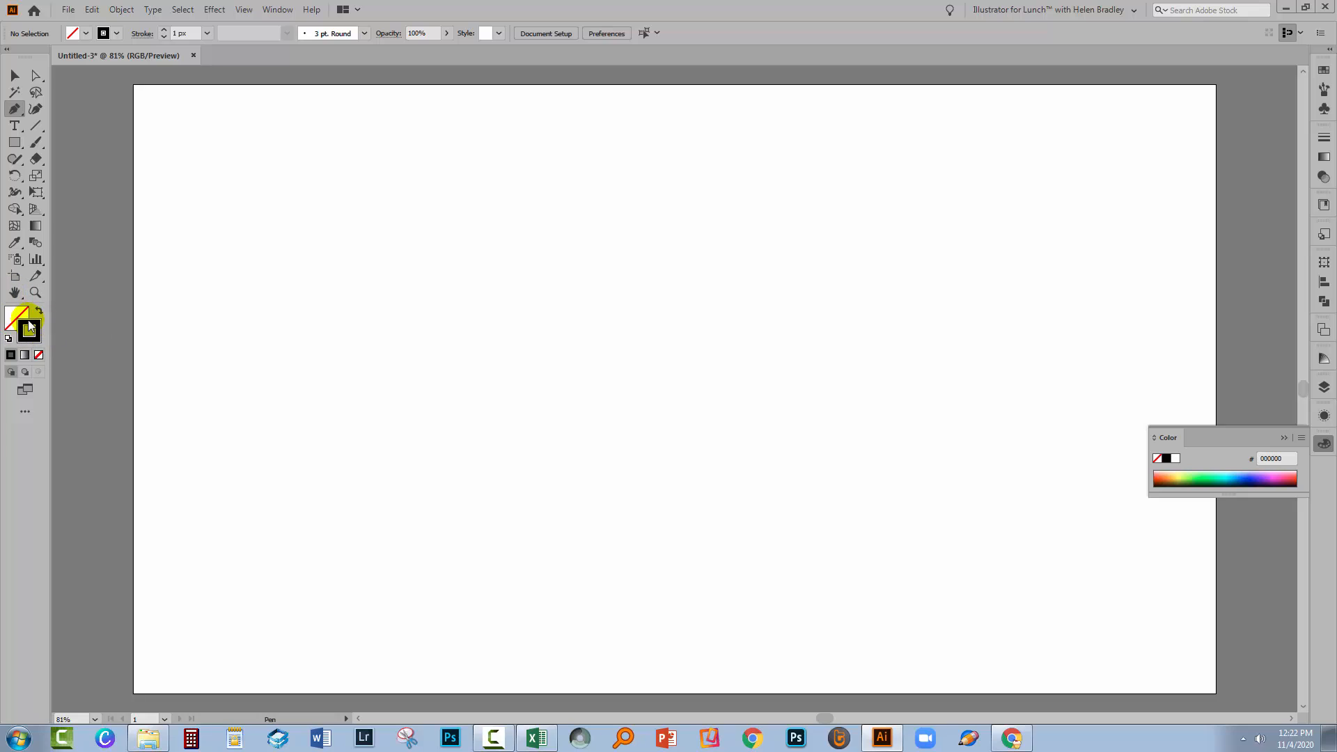
click(165, 30)
click(165, 30)
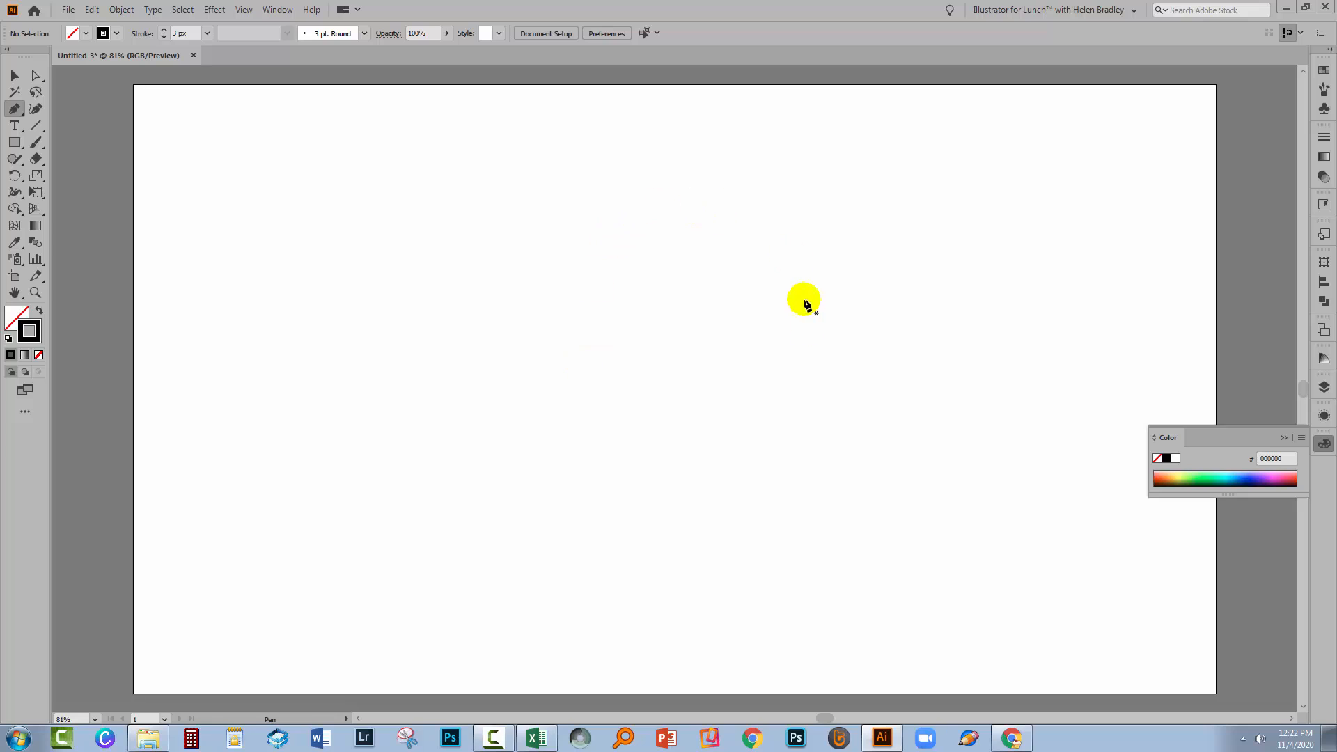
click(1284, 436)
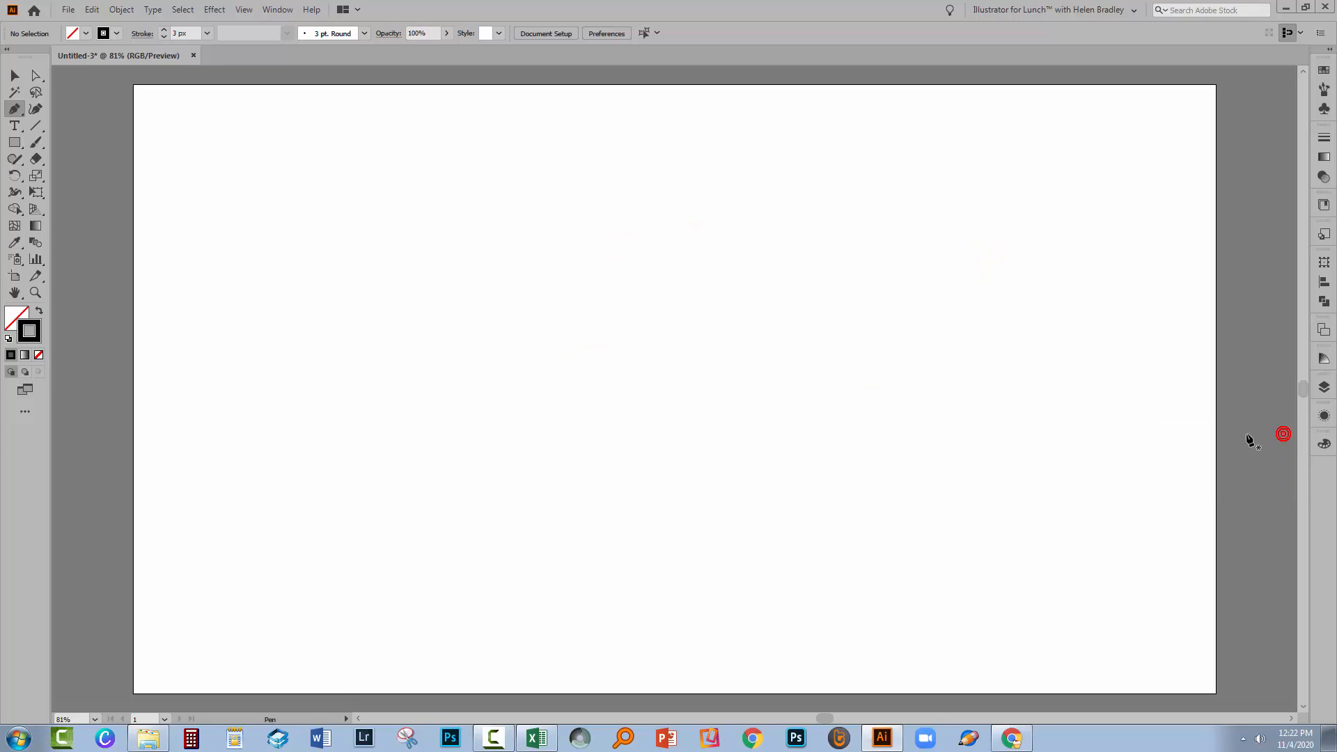
click(195, 205)
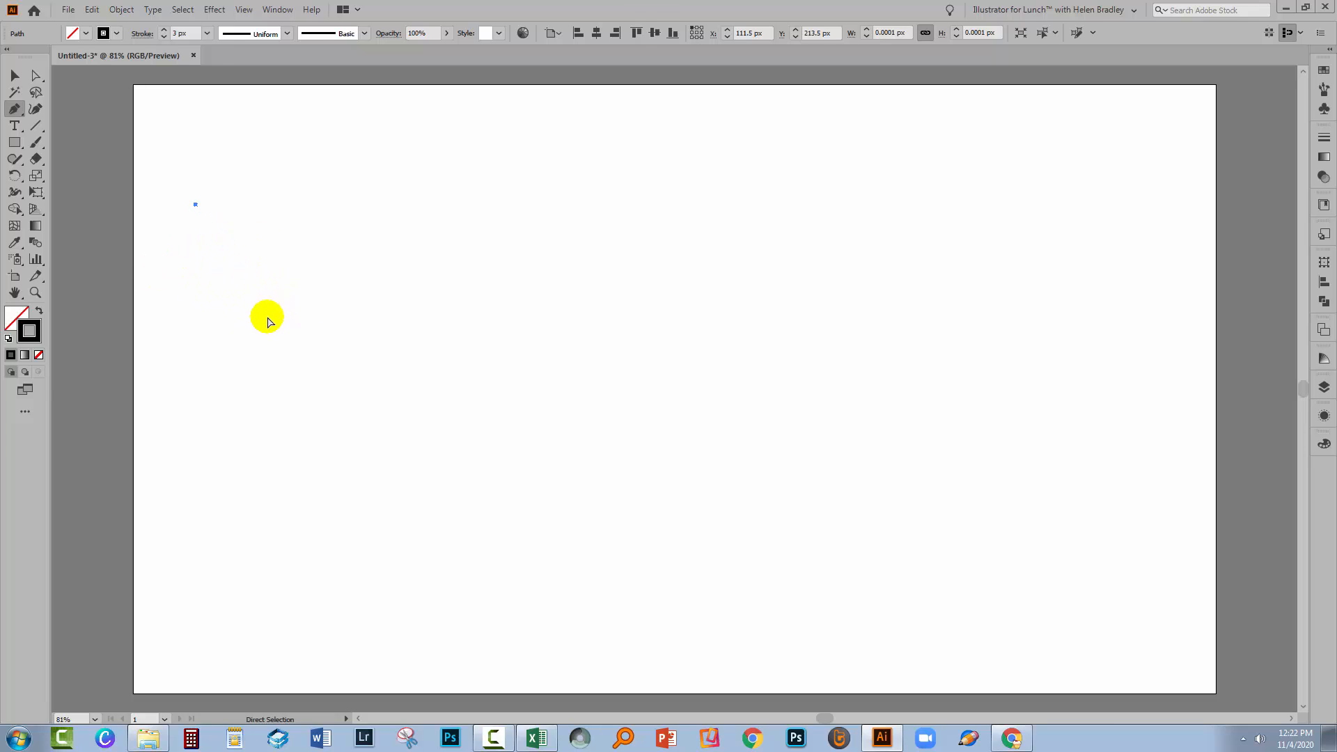
ctrl+click(270, 314)
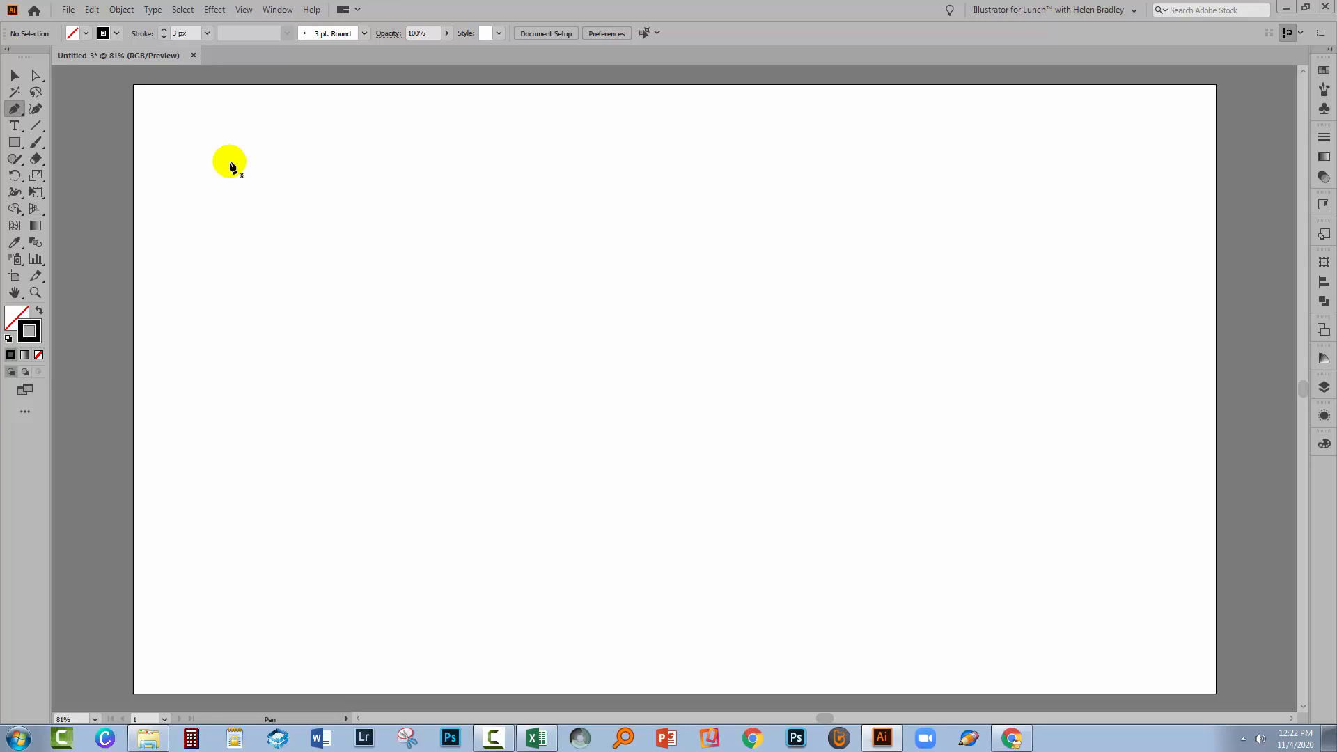
drag(230, 162, 221, 314)
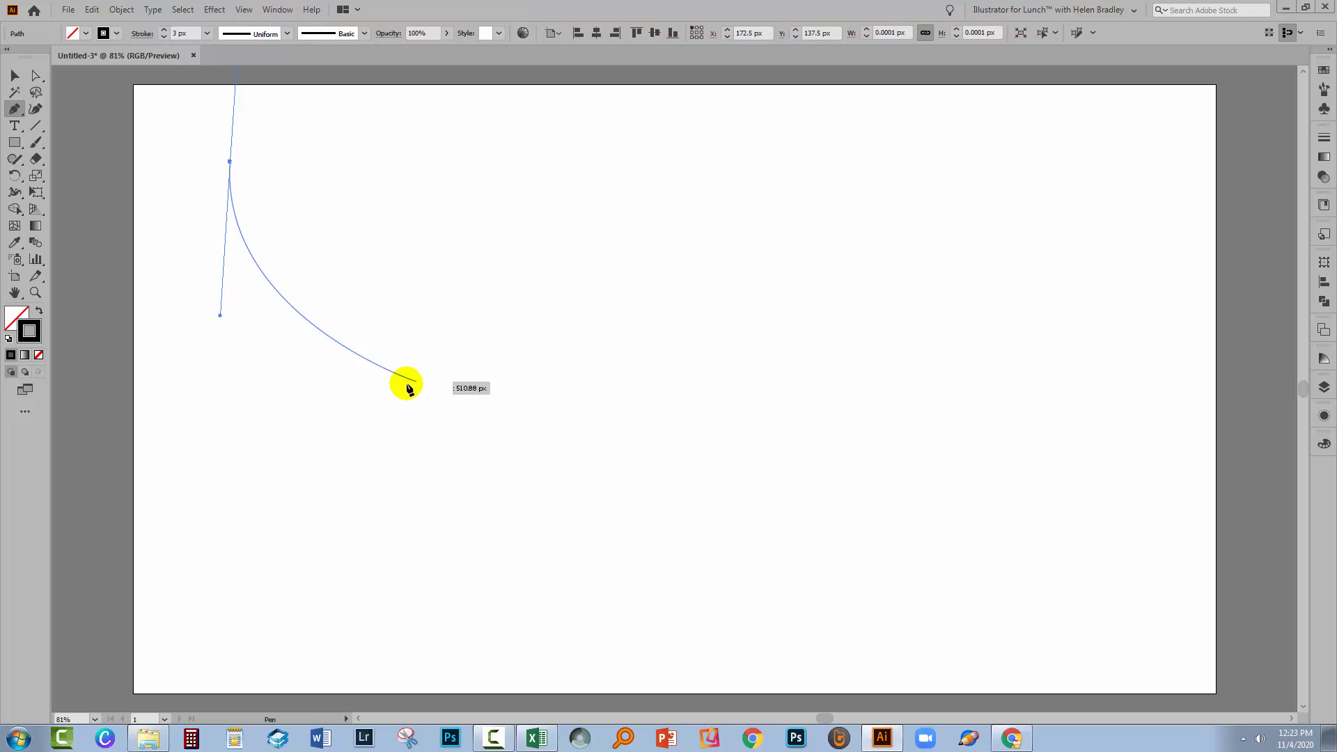
key(ctrl+z)
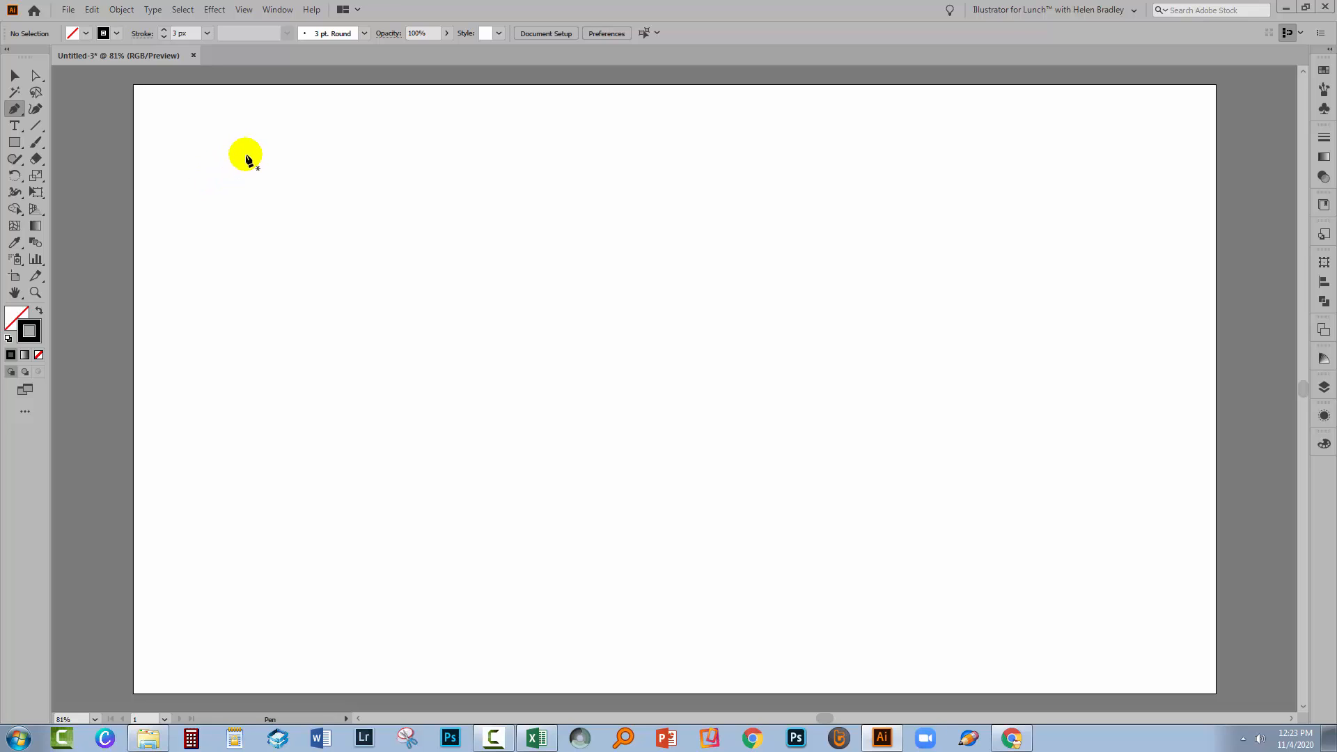
Step: Draw a downward U-shaped arc about 137 px wide near the artboard's upper-left, using smooth points with equal vertical handles
drag(246, 155, 246, 222)
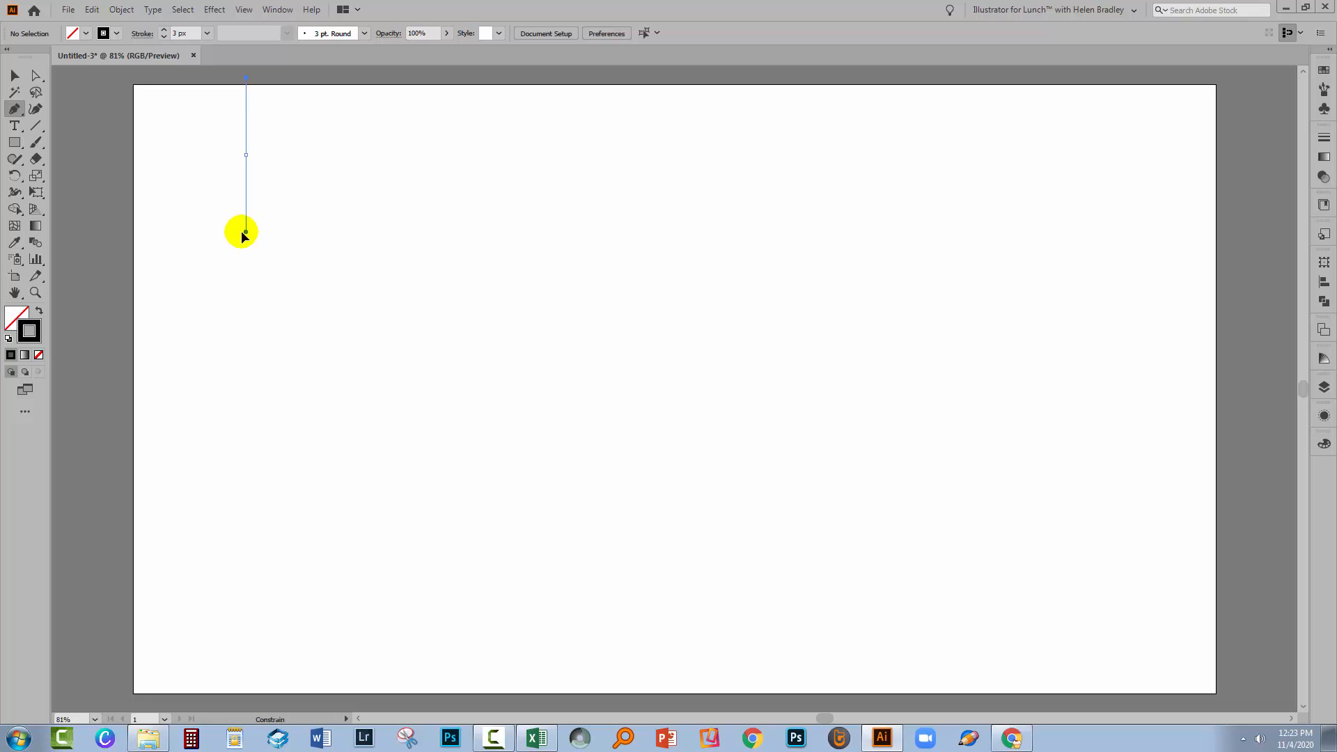
drag(245, 222, 246, 218)
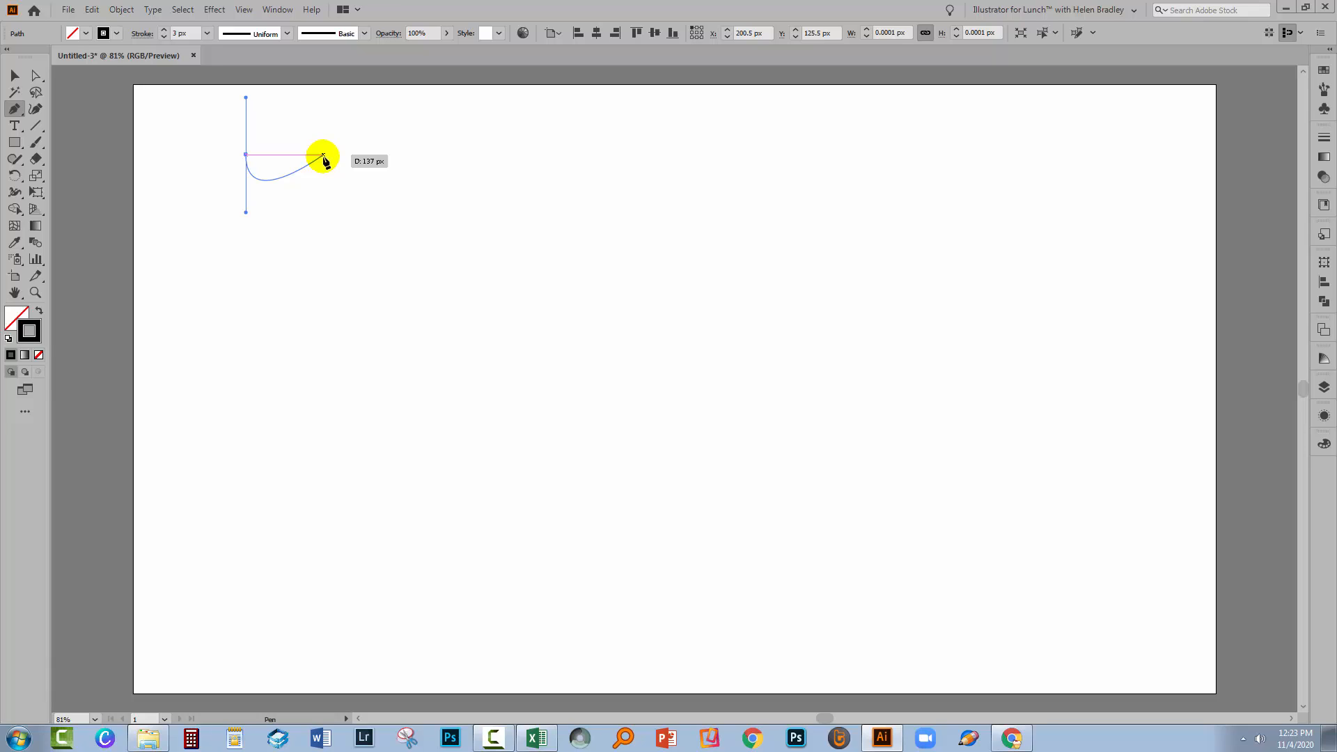
drag(323, 155, 322, 108)
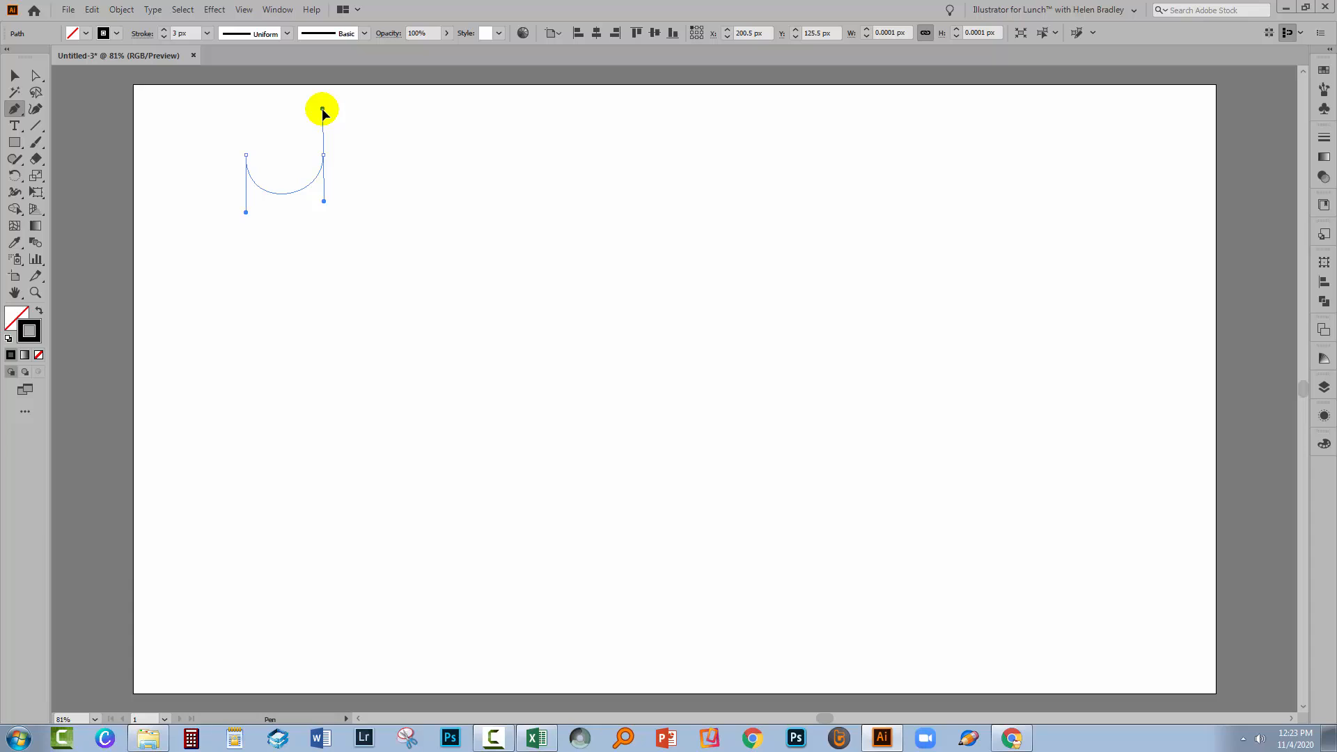
drag(322, 108, 333, 98)
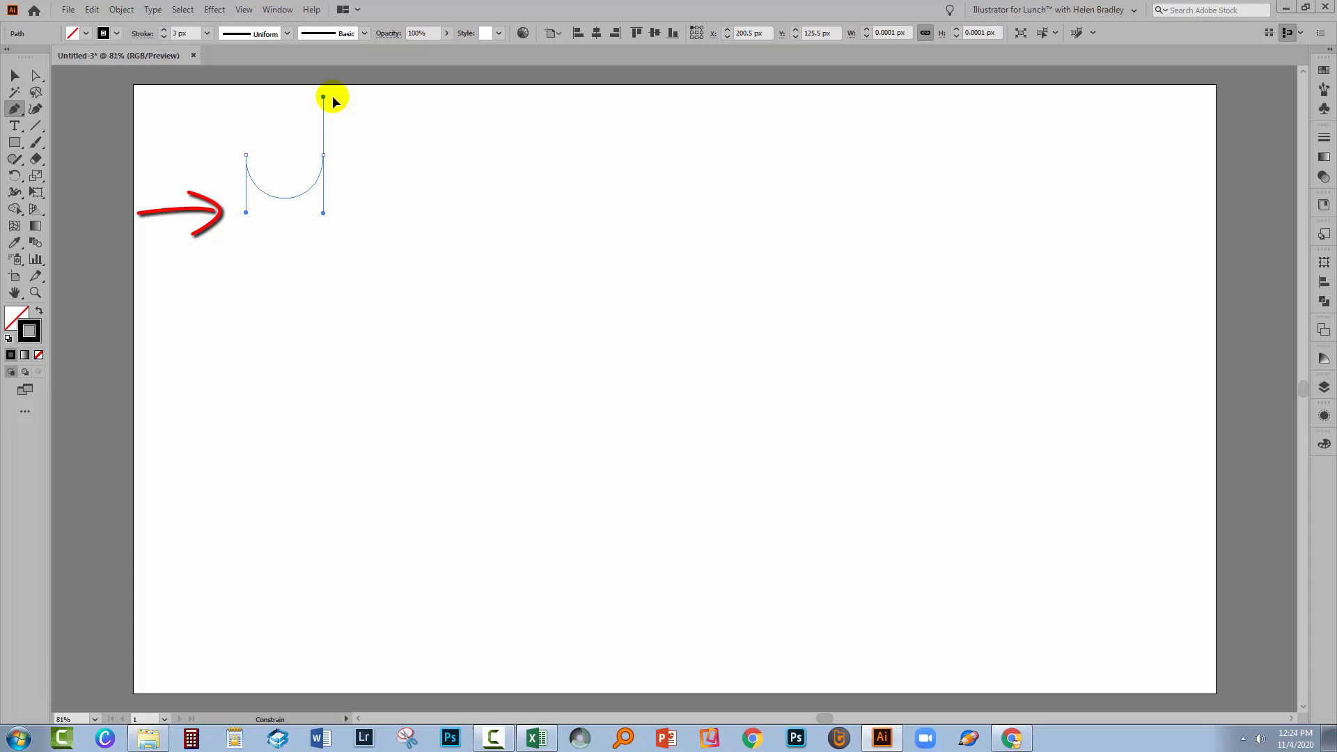
drag(333, 98, 333, 98)
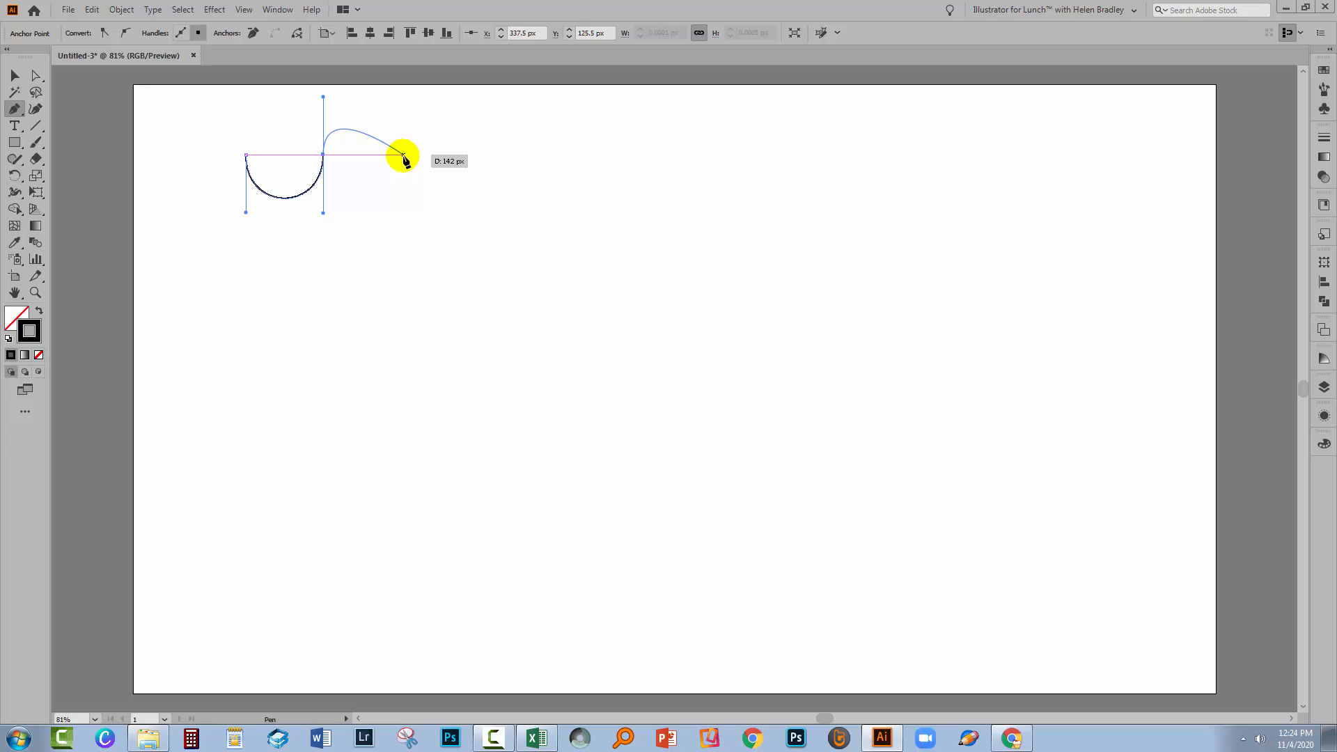
Step: Extend the path with four more level arcs alternating up and down, using vertical handles of similar length, and end the path
mouse_move(399, 155)
mouse_down()
mouse_move(404, 223)
mouse_move(416, 215)
mouse_up()
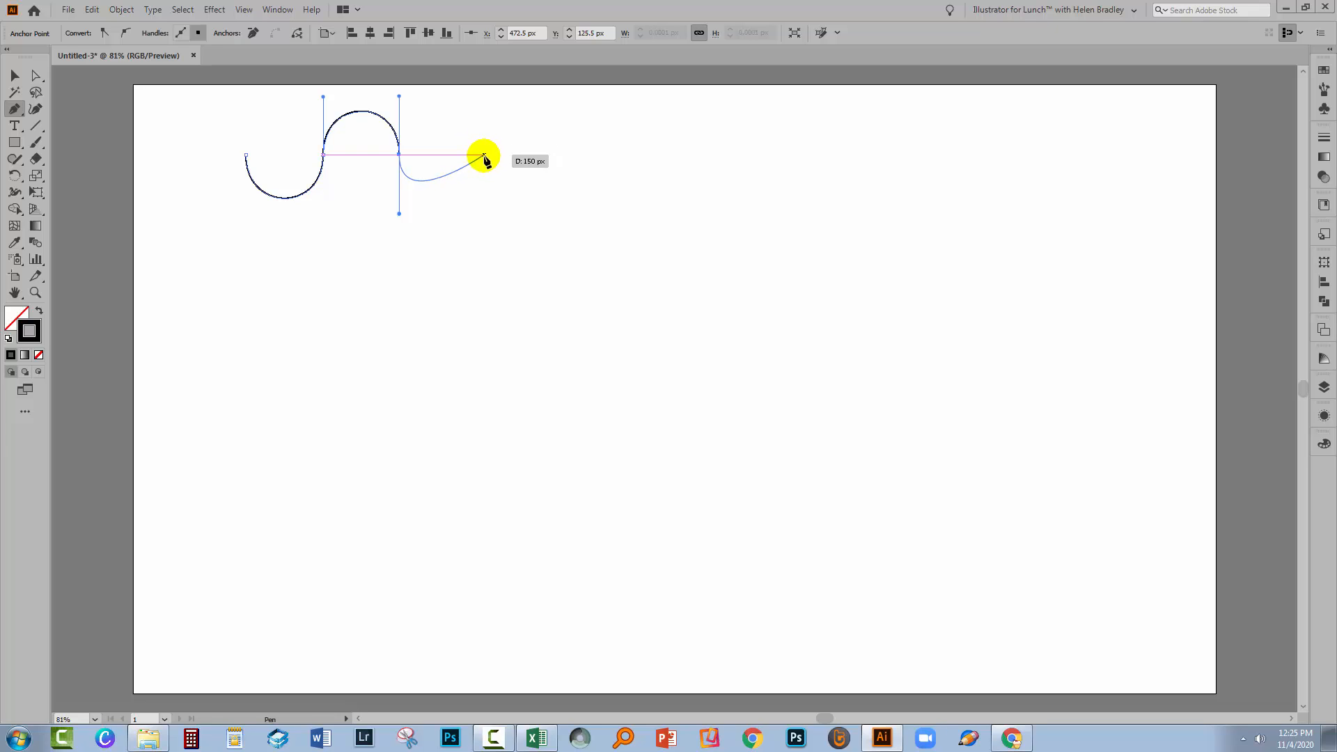
drag(478, 155, 468, 94)
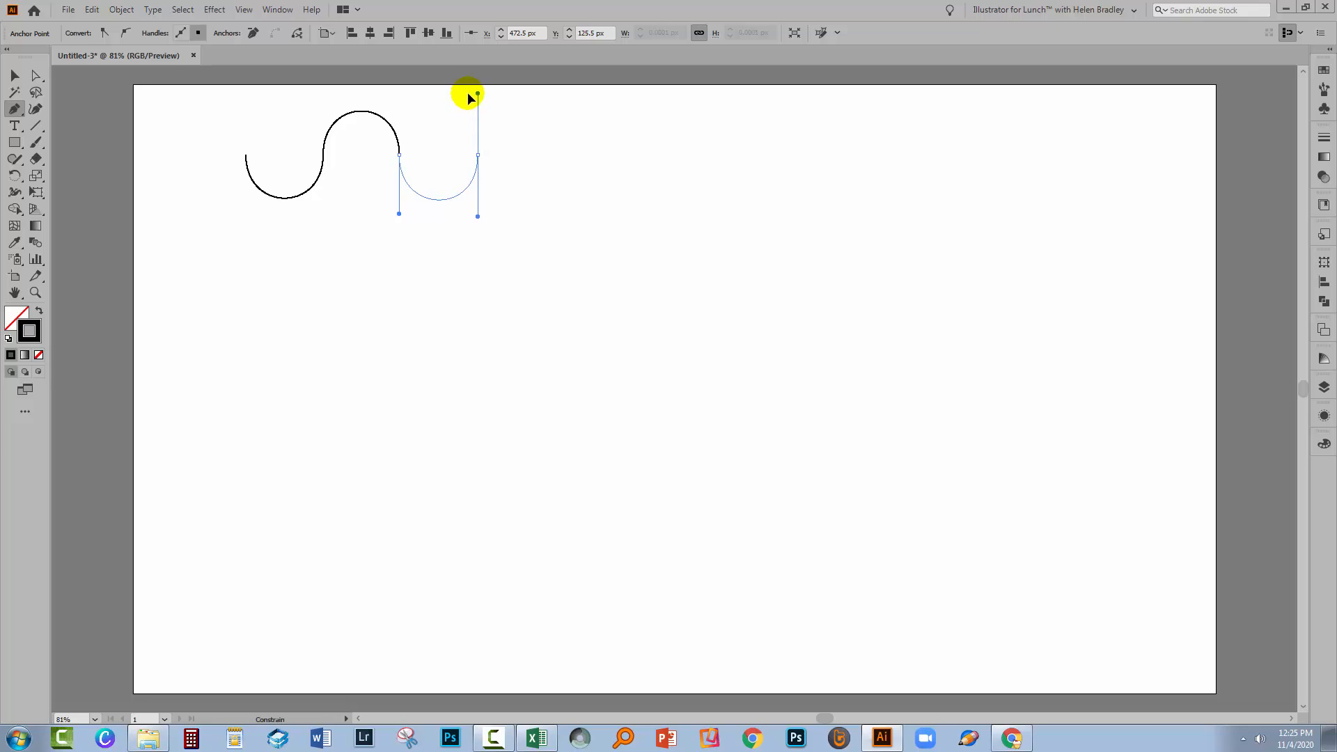
drag(468, 94, 468, 93)
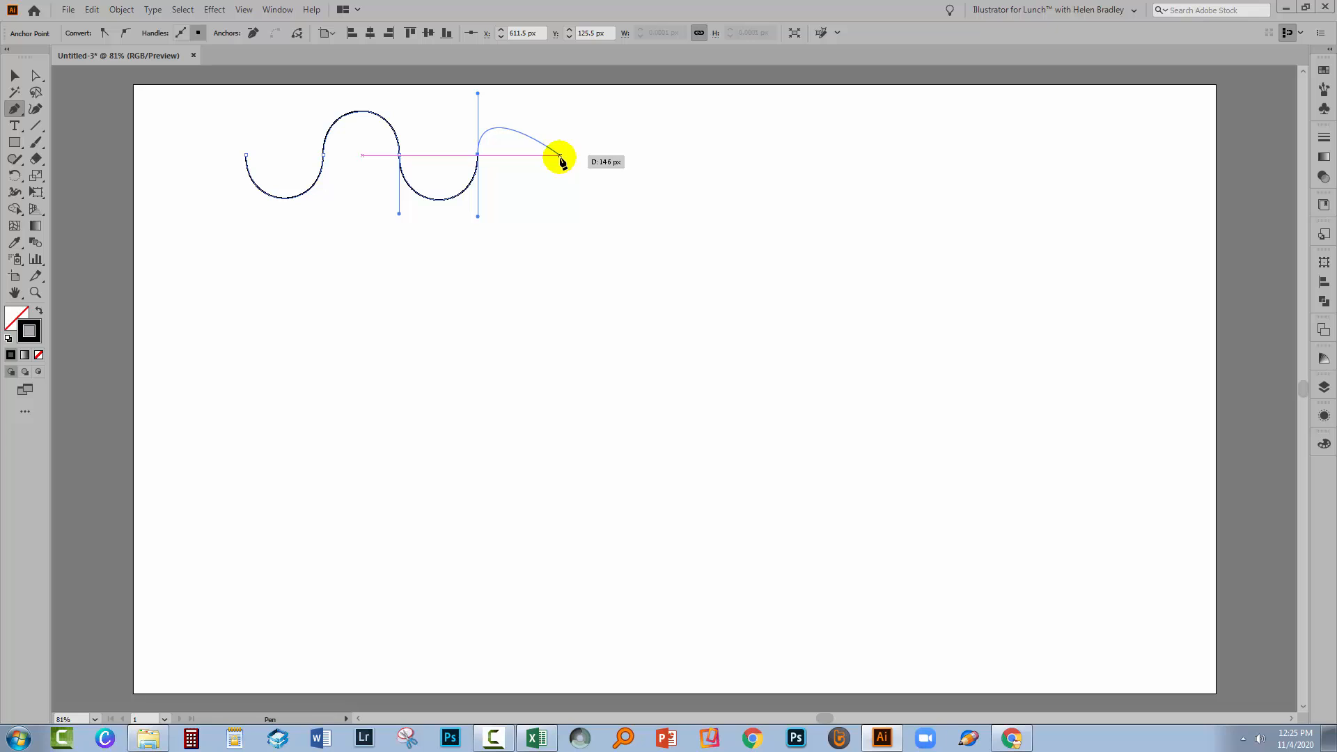
drag(562, 154, 555, 214)
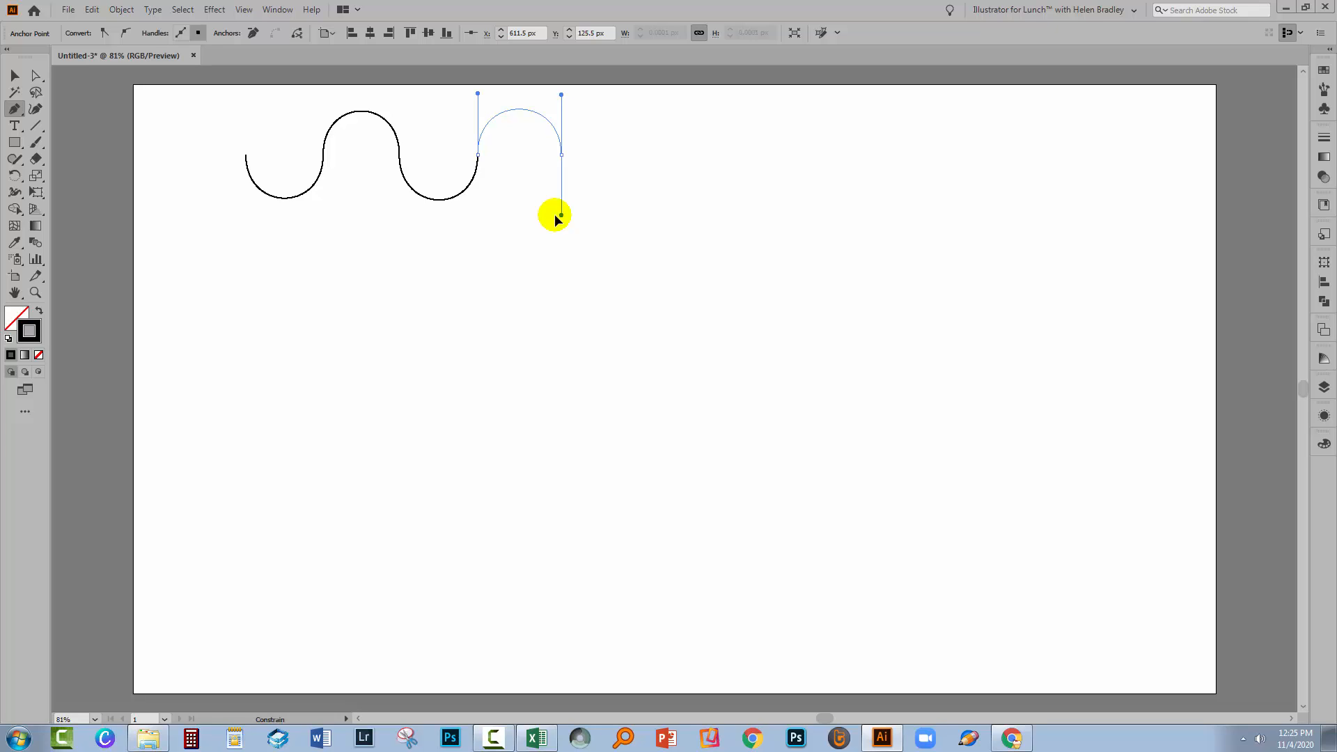
drag(555, 215, 554, 215)
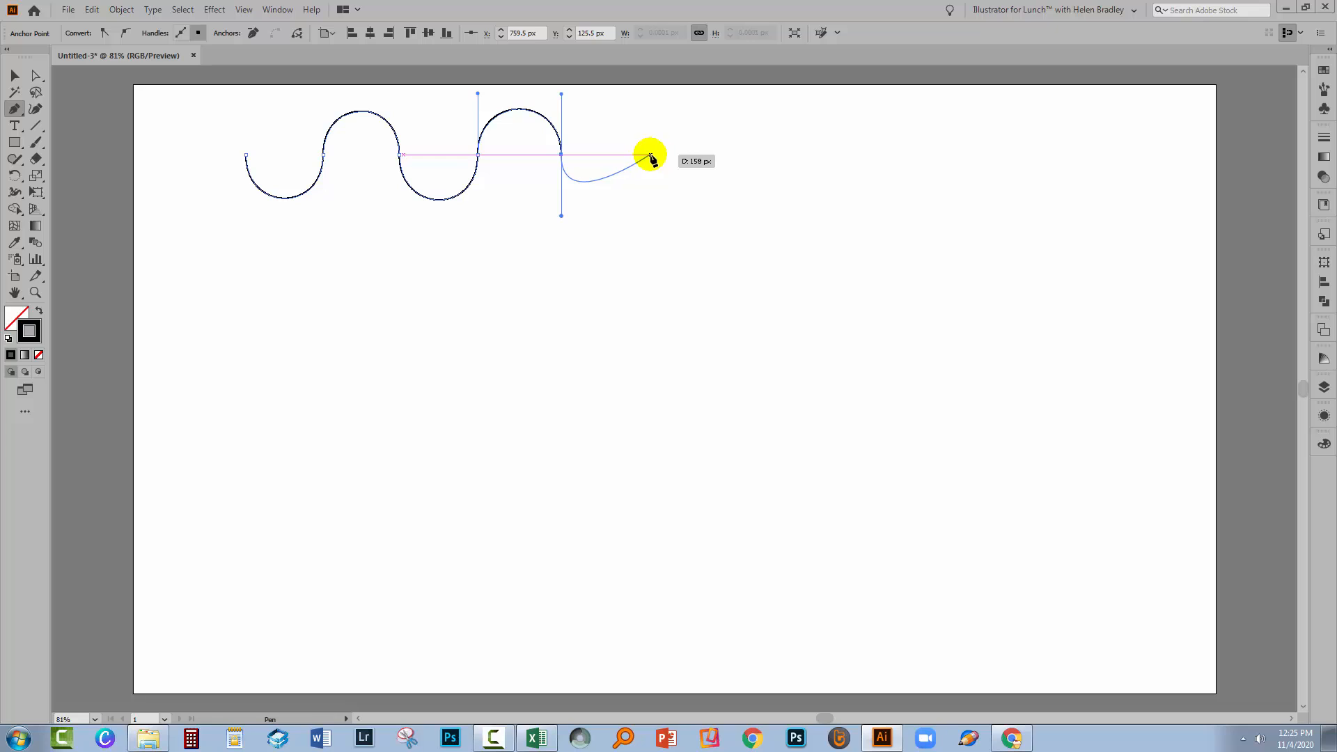
drag(651, 154, 647, 92)
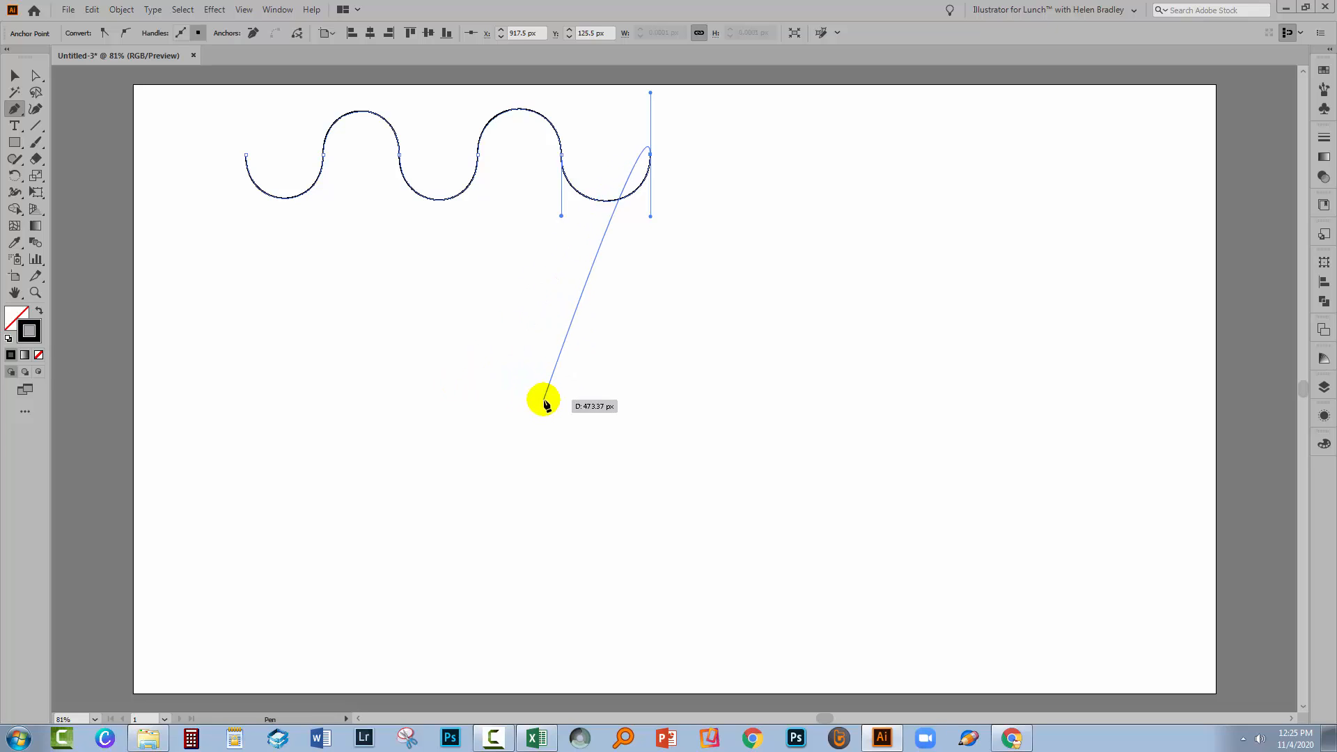
key(Escape)
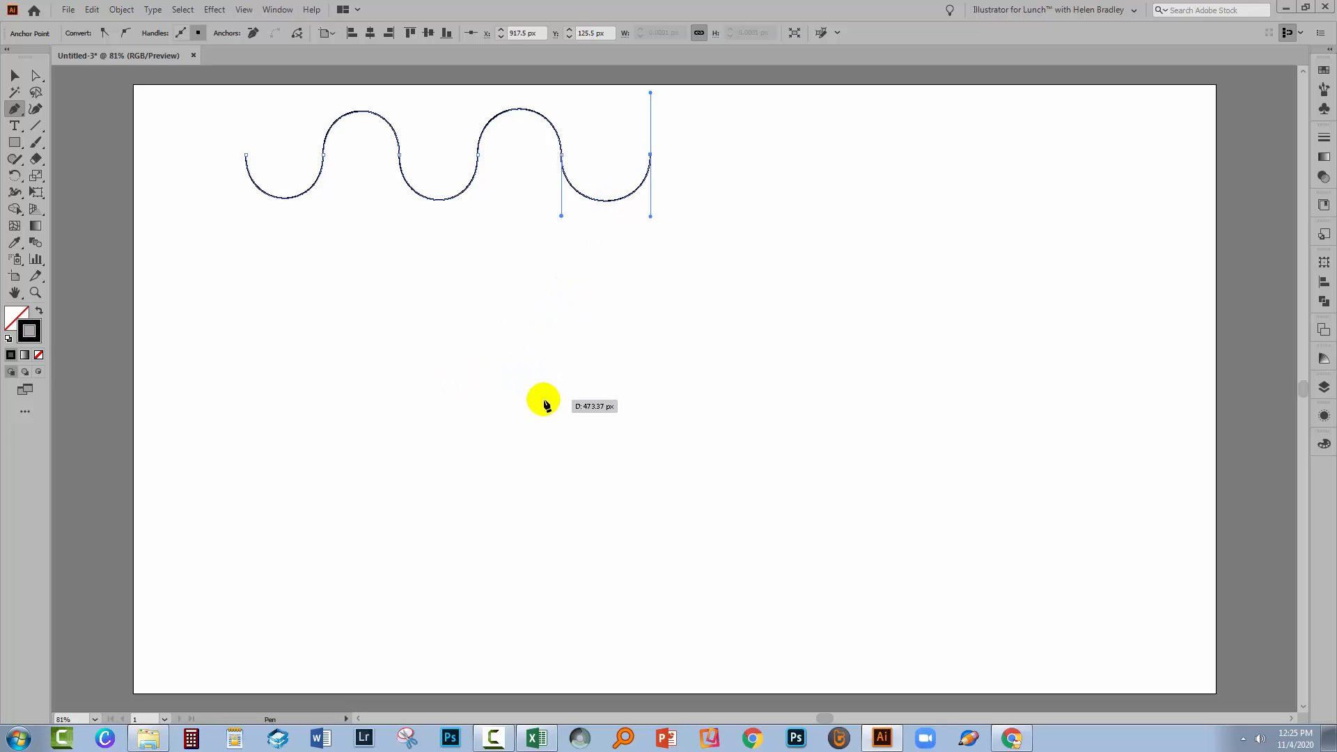
Step: Move the whole wavy path slightly toward the artboard's upper-left corner and deselect it
click(12, 76)
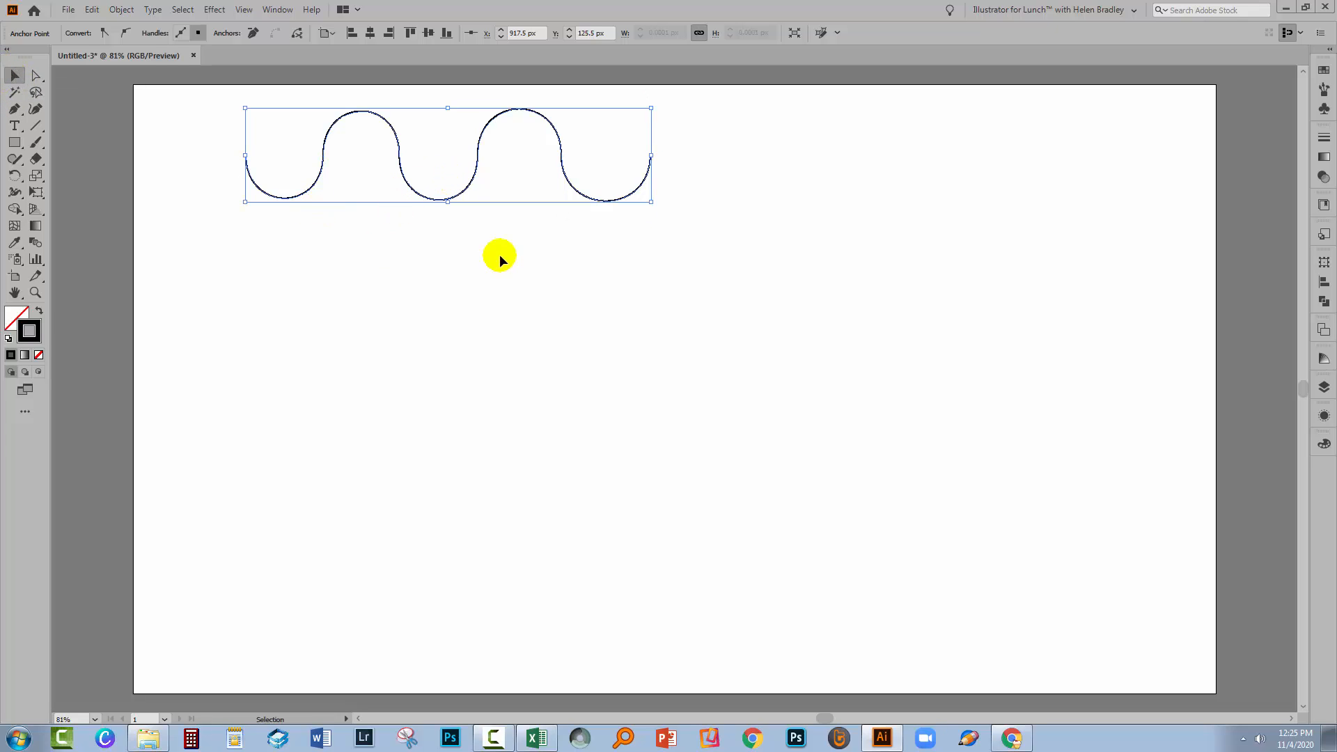
drag(655, 238, 612, 234)
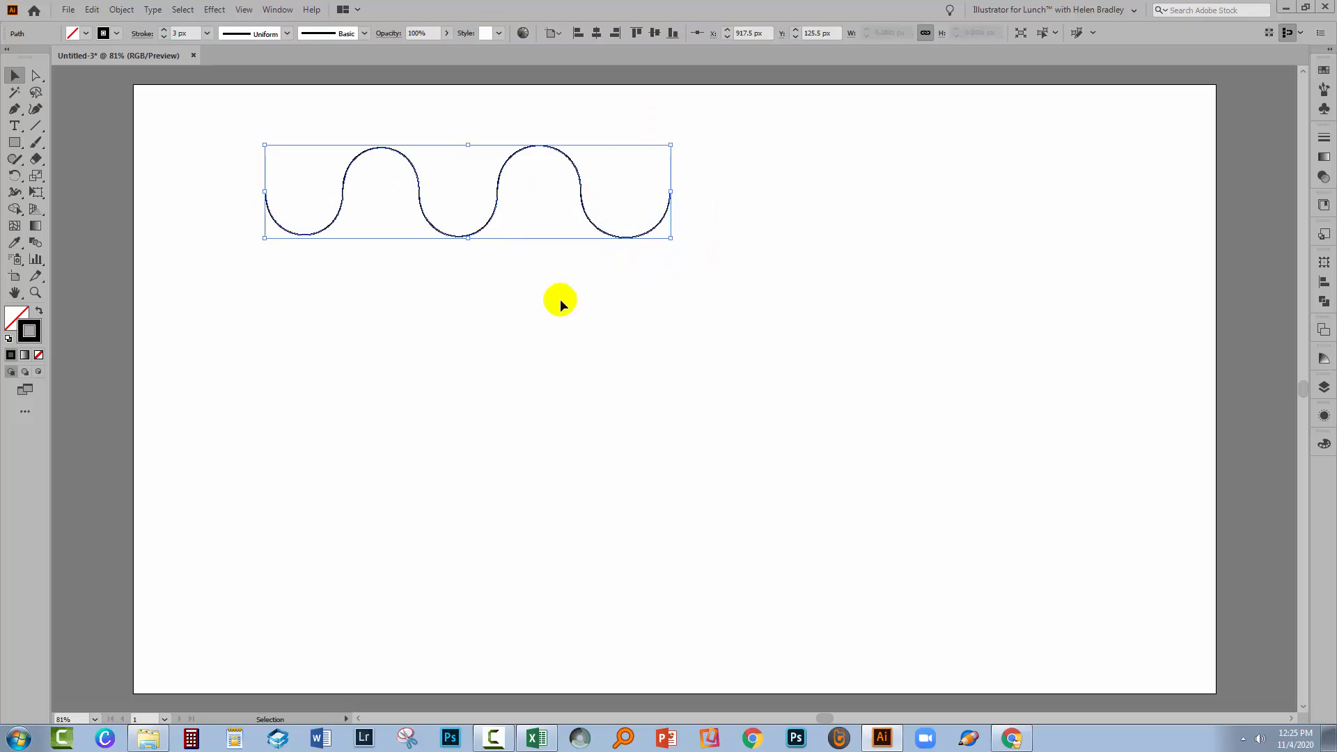
mouse_move(600, 337)
mouse_down()
mouse_move(437, 279)
mouse_move(331, 209)
mouse_up()
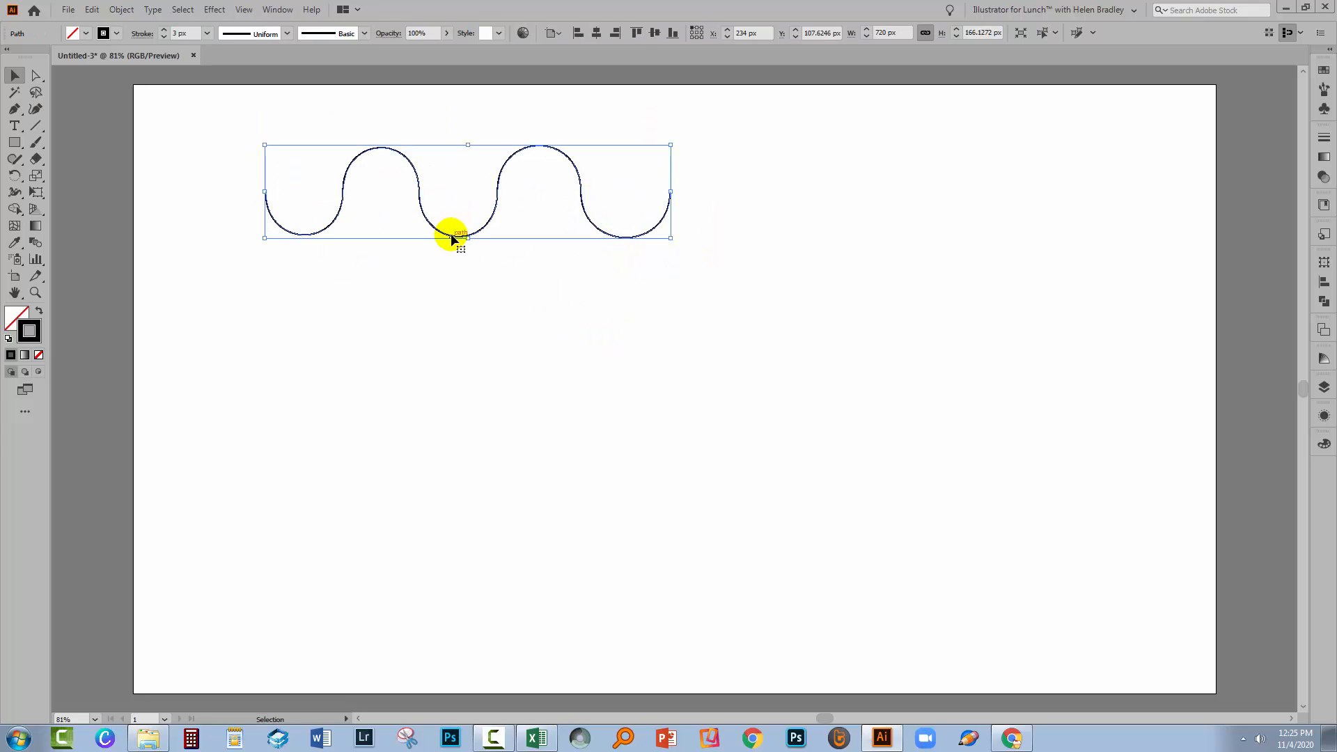
mouse_move(448, 233)
mouse_down()
mouse_move(636, 218)
mouse_move(406, 207)
mouse_up()
click(505, 308)
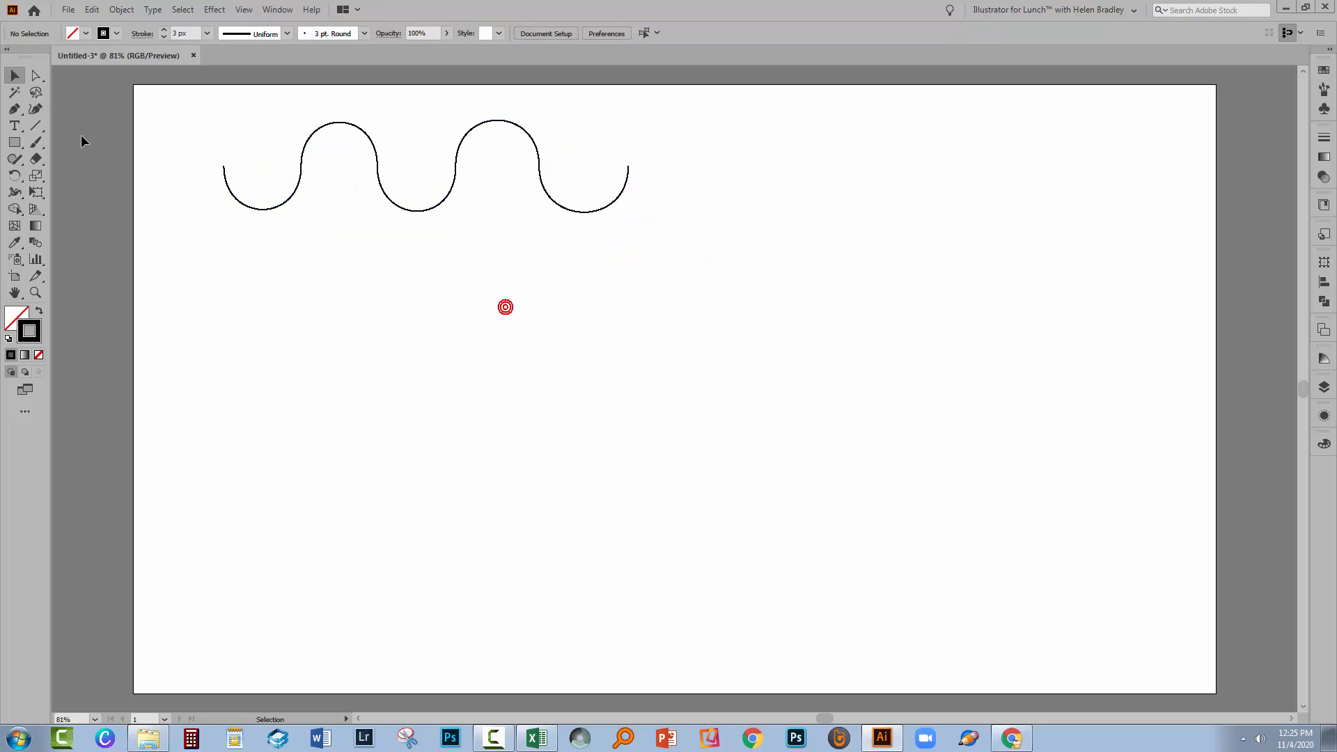
Step: Examine the direction handles of the wave's anchor points with Direct Selection, selecting one point and a group of points
click(37, 74)
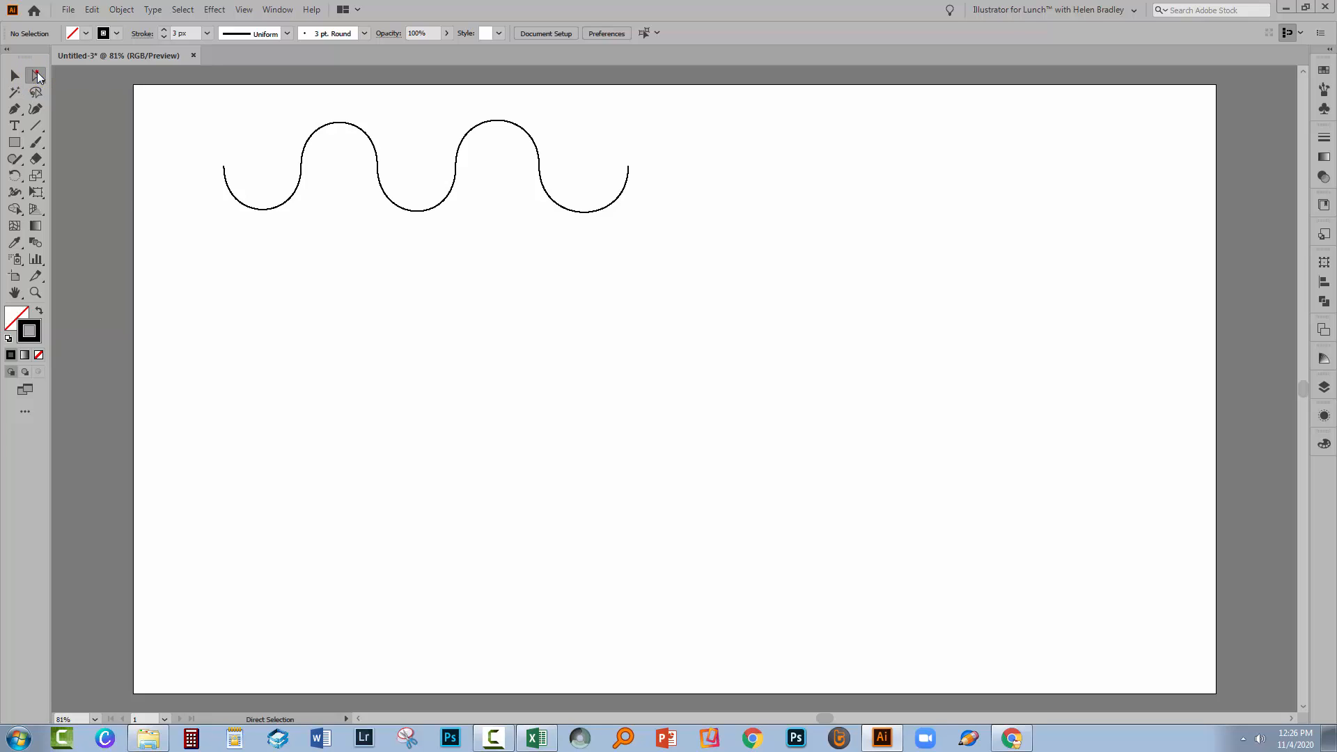
click(301, 167)
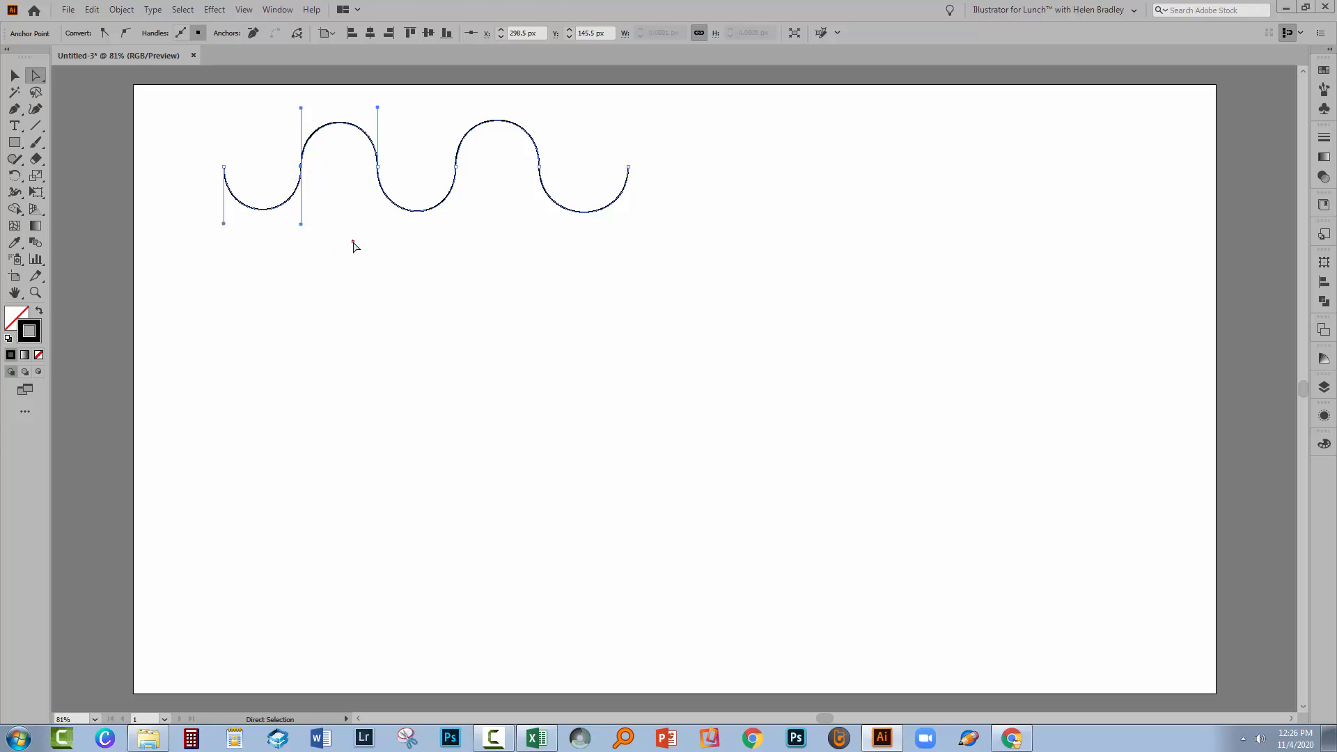
click(263, 143)
drag(270, 151, 412, 174)
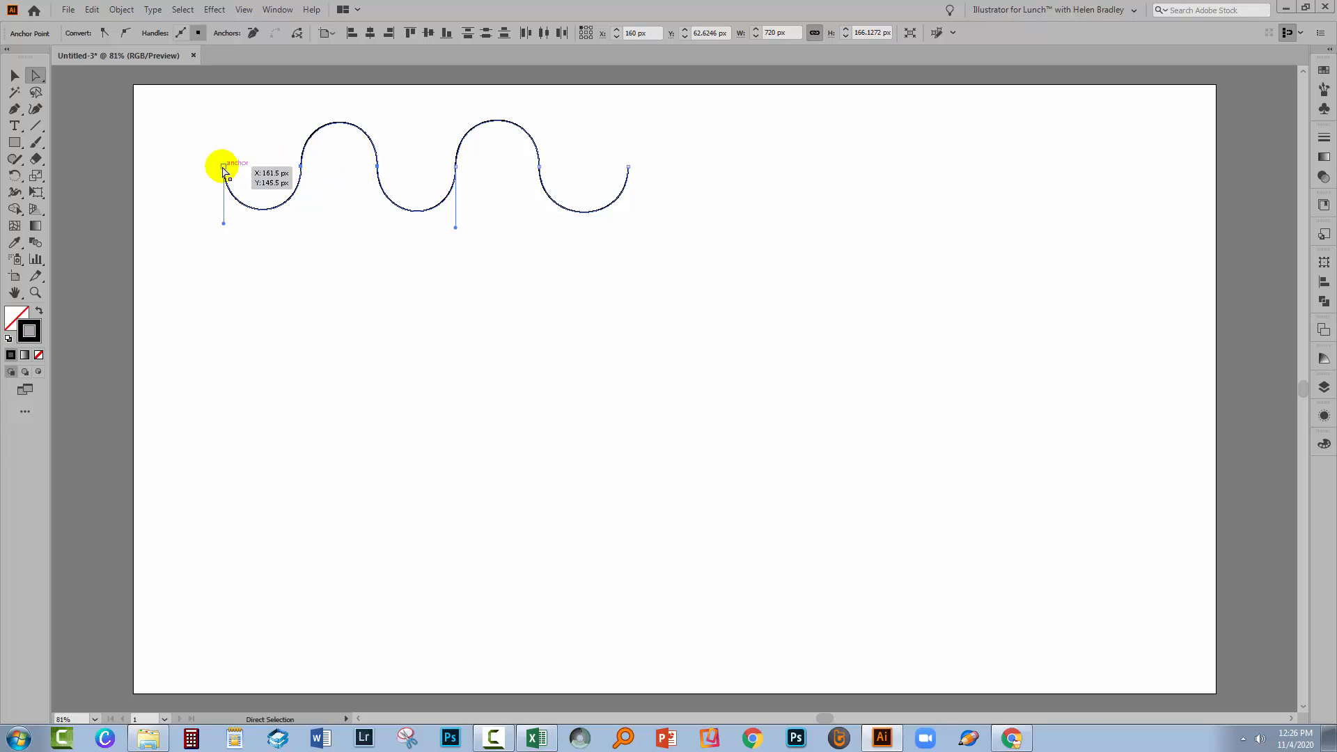
click(314, 399)
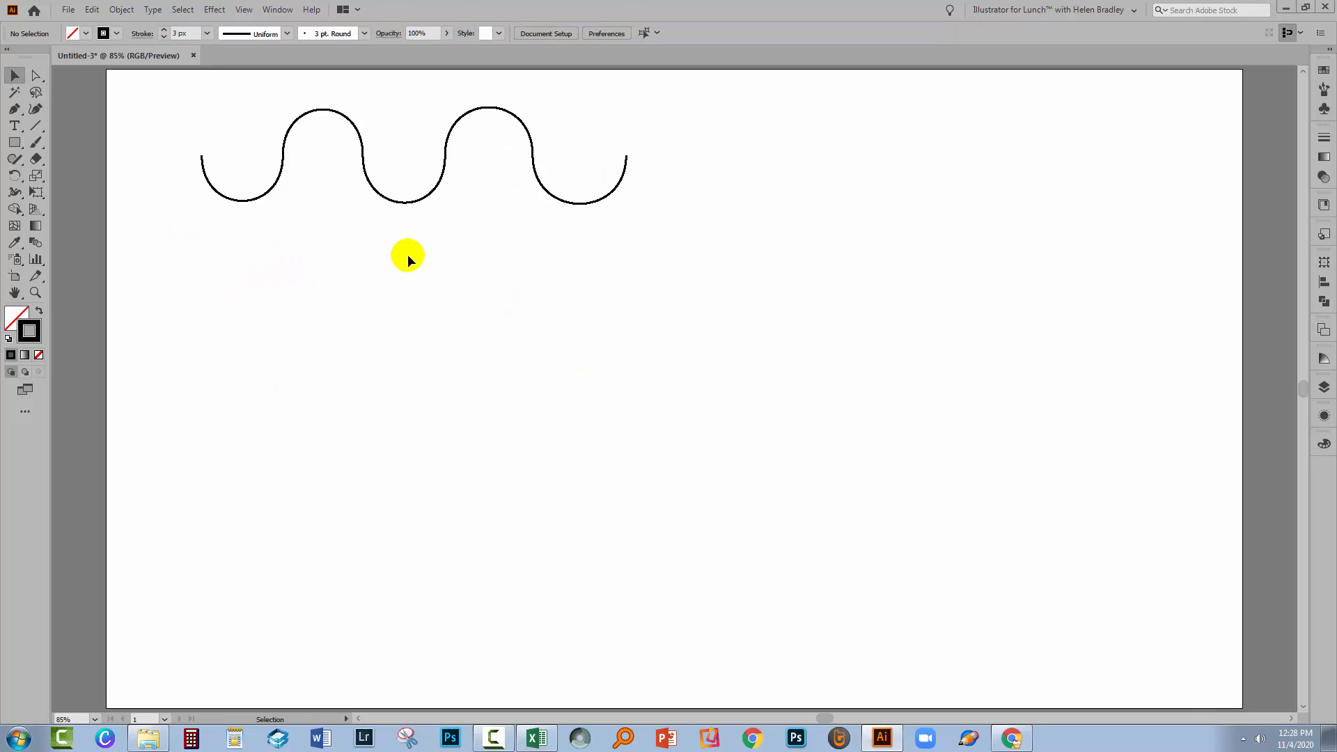
Step: With the Pen tool, draw a U-shaped arc about 167 px wide below the wave's start, using level points with equal vertical handles
click(14, 110)
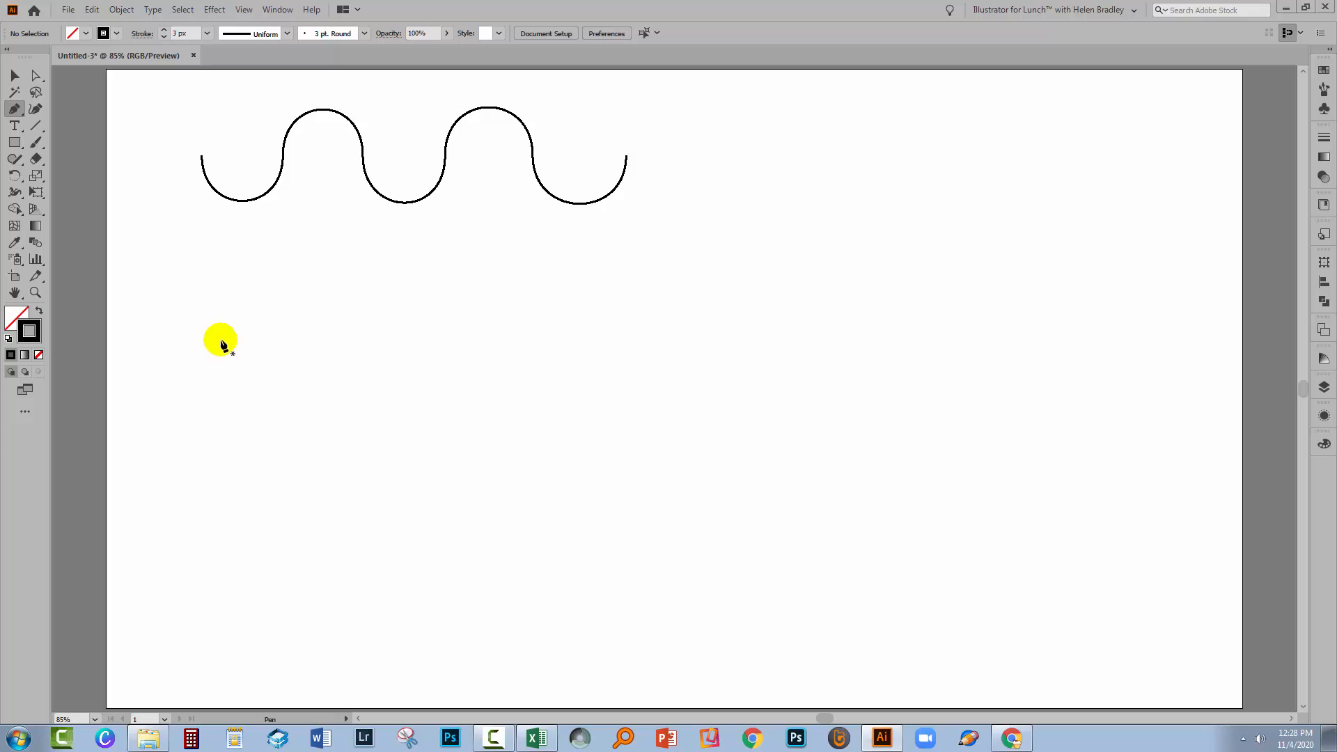
drag(220, 365, 219, 429)
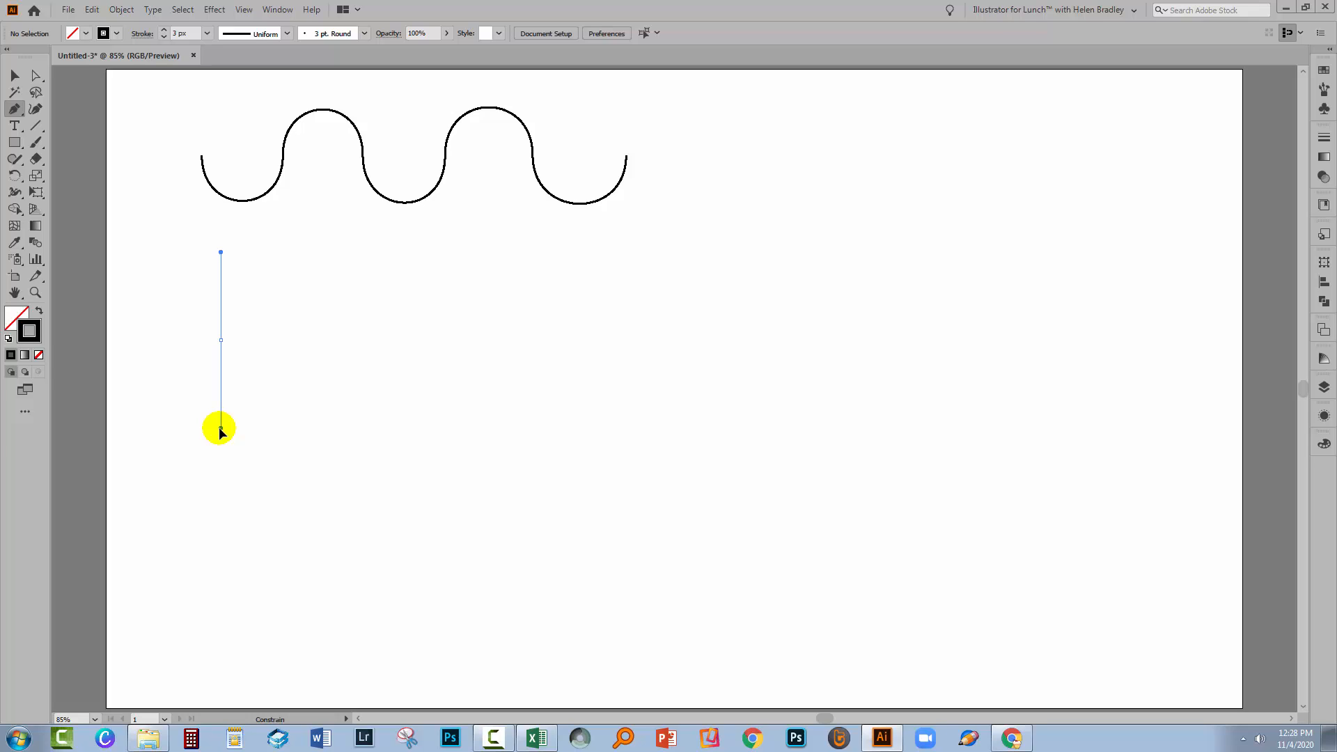
drag(220, 430, 222, 433)
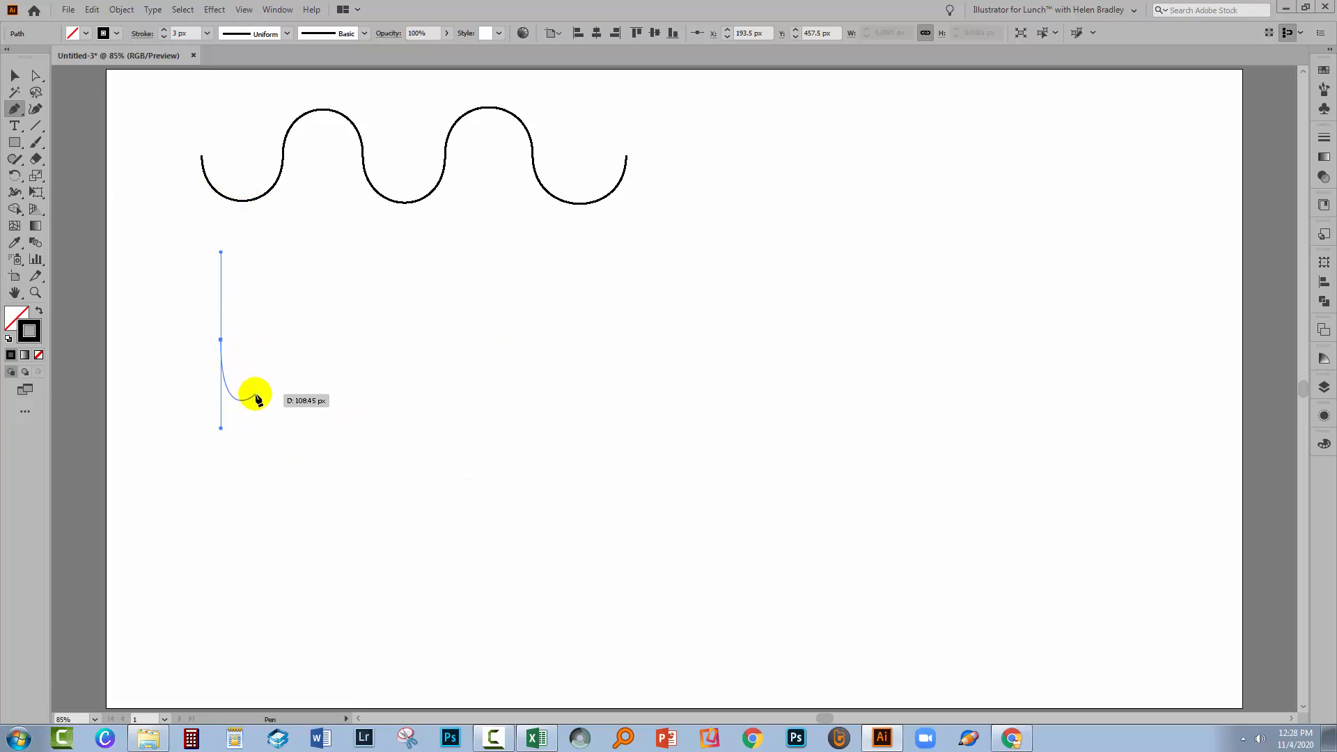
click(320, 340)
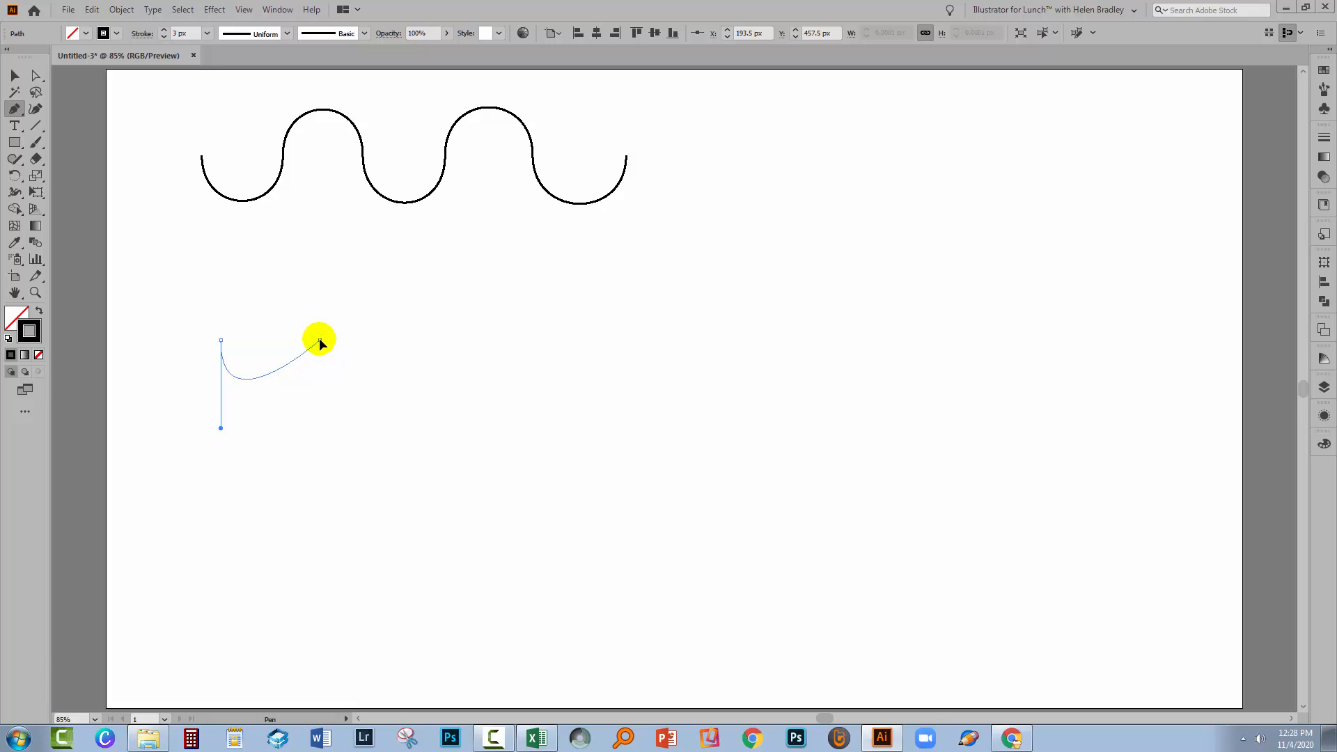
drag(319, 340, 326, 251)
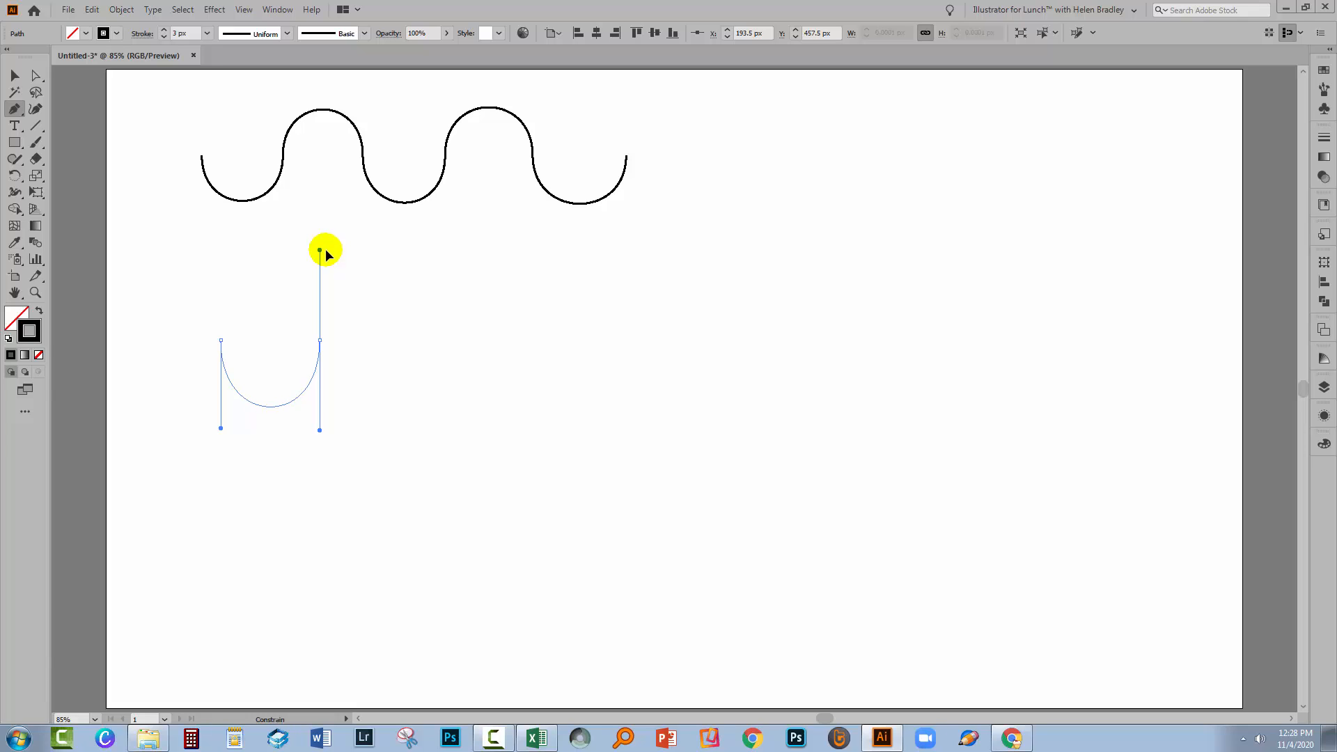
drag(326, 251, 326, 251)
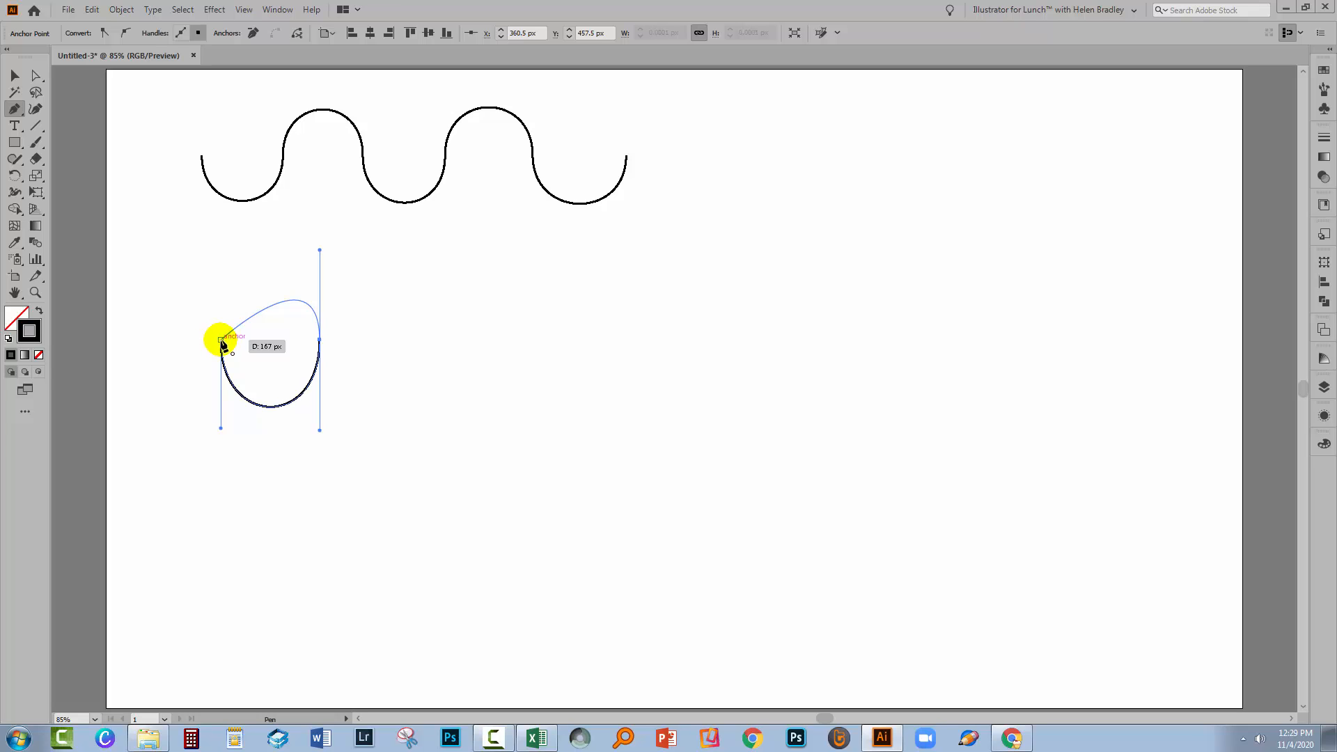
Step: Close the U-shaped path at its starting point with a matching upper arc, forming an oval about 170 by 229 px, and deselect it
drag(221, 343, 220, 426)
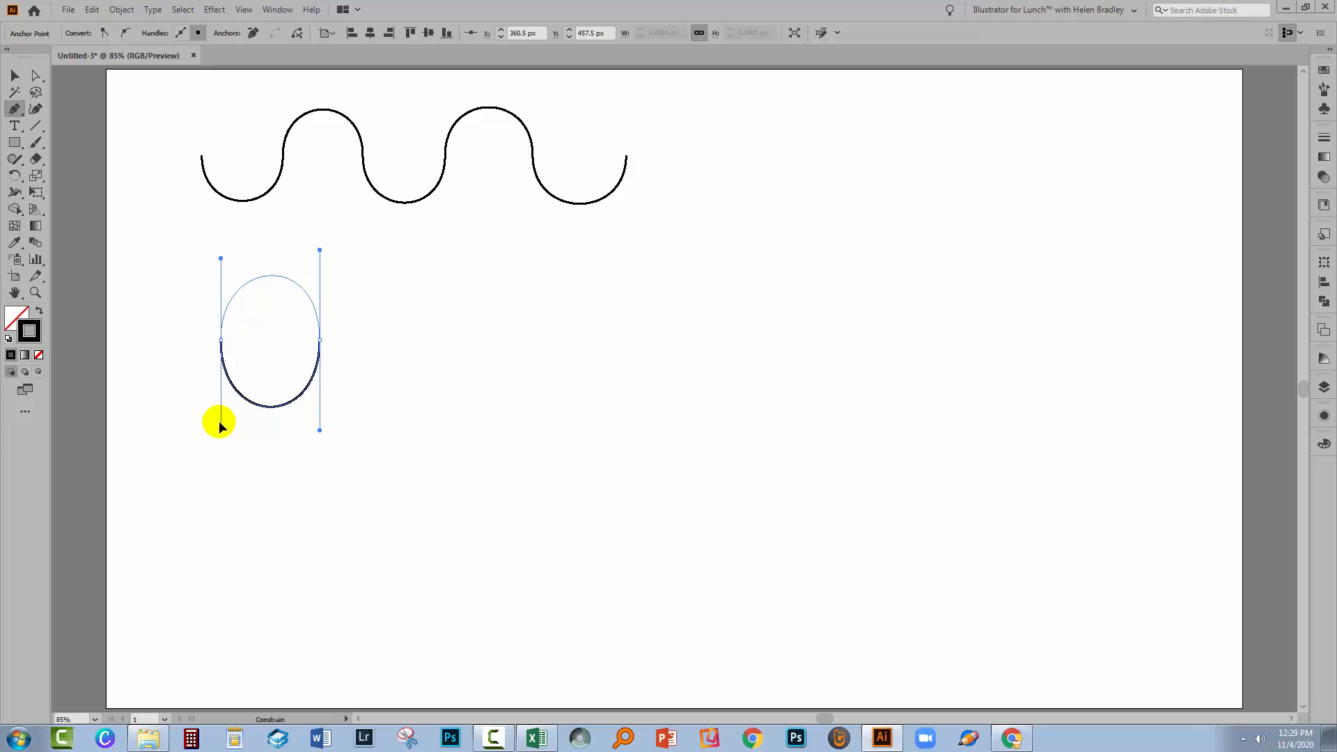
drag(221, 422, 219, 425)
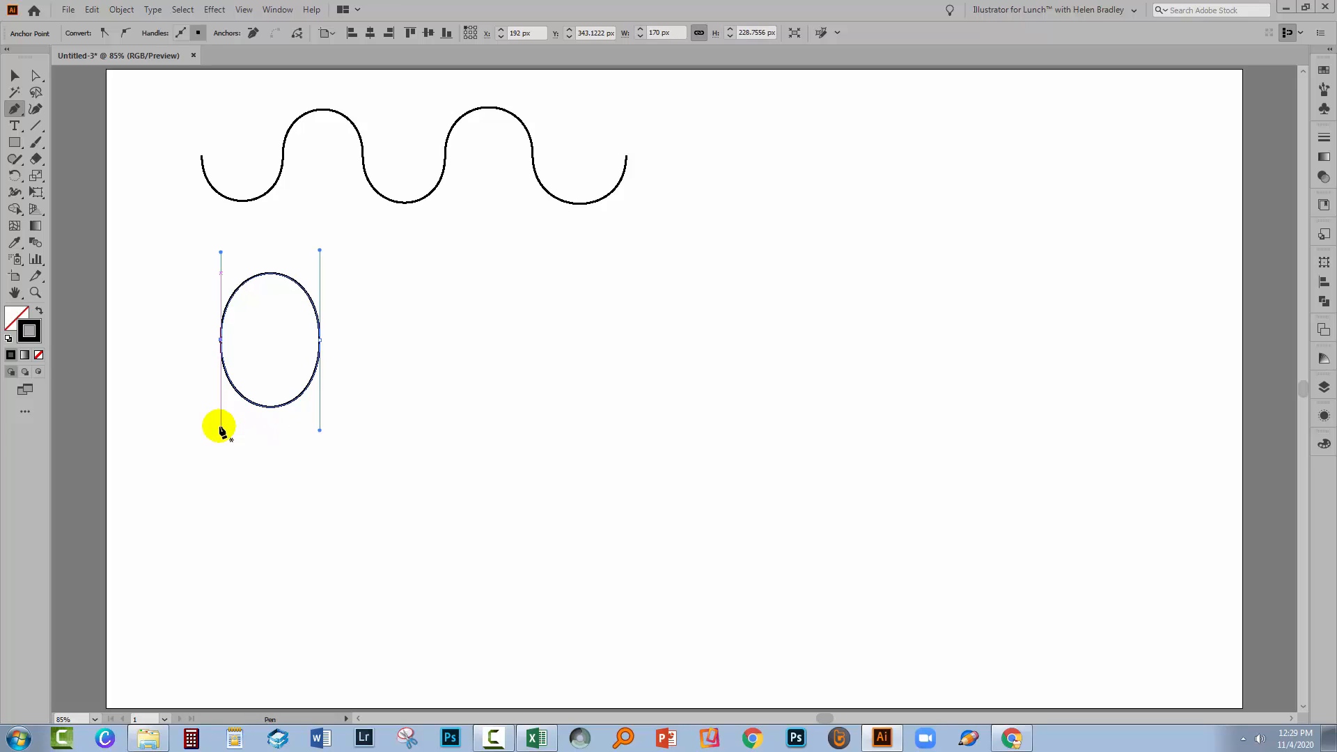
click(15, 75)
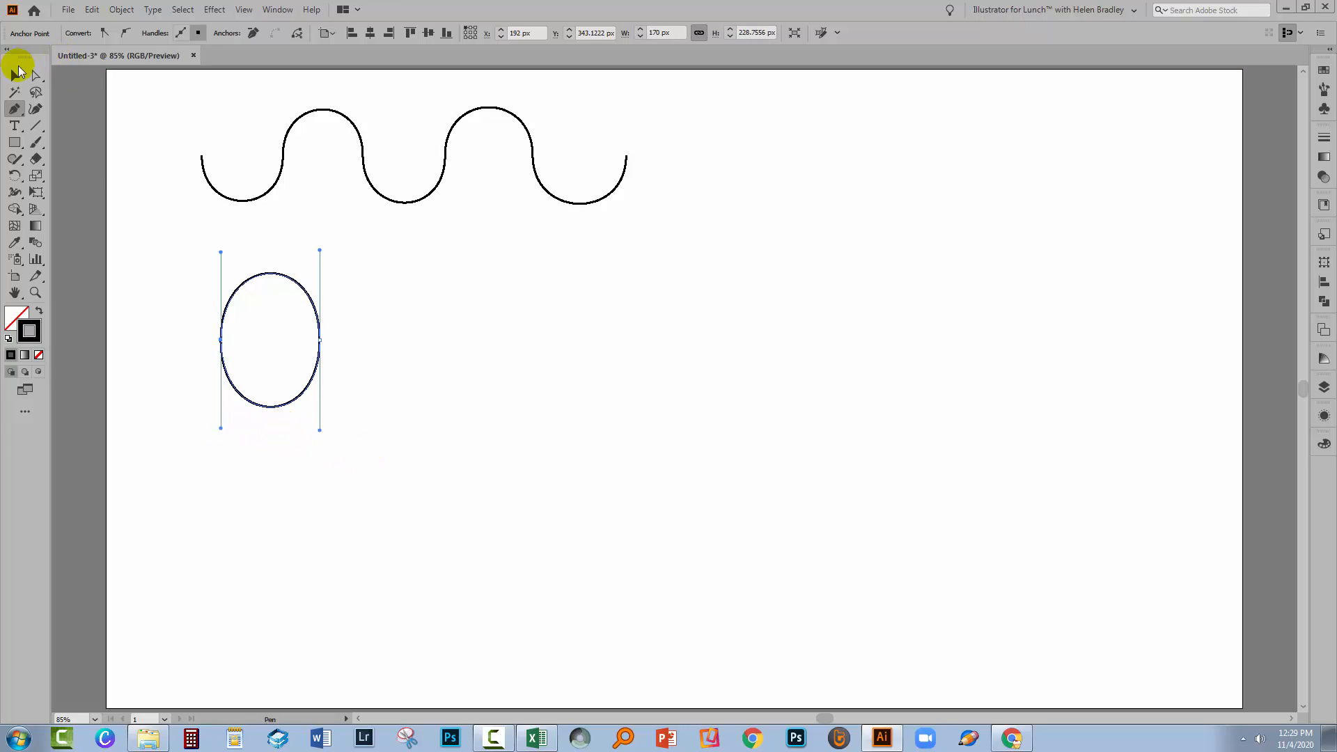
click(422, 407)
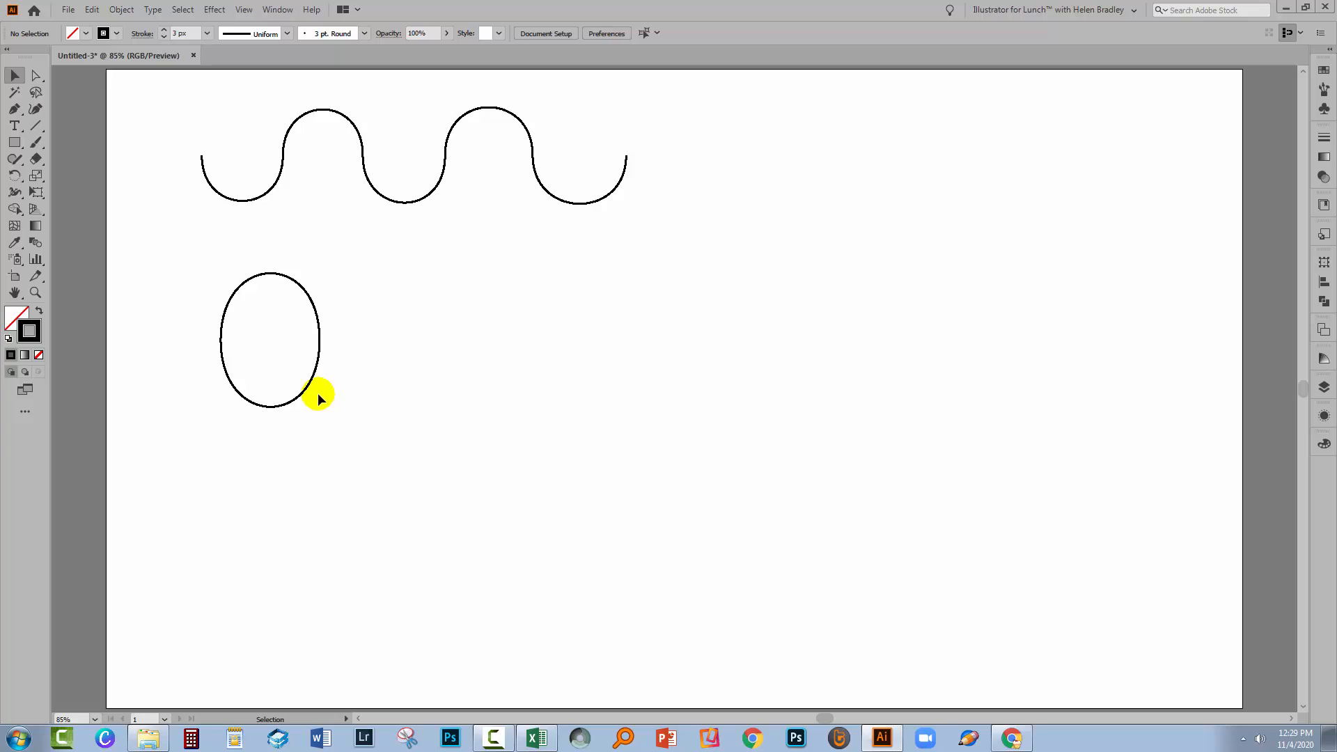
Step: Examine the closed oval by selecting it as a whole, and leave it deselected with Direct Selection active
drag(197, 302, 236, 329)
click(266, 276)
click(257, 300)
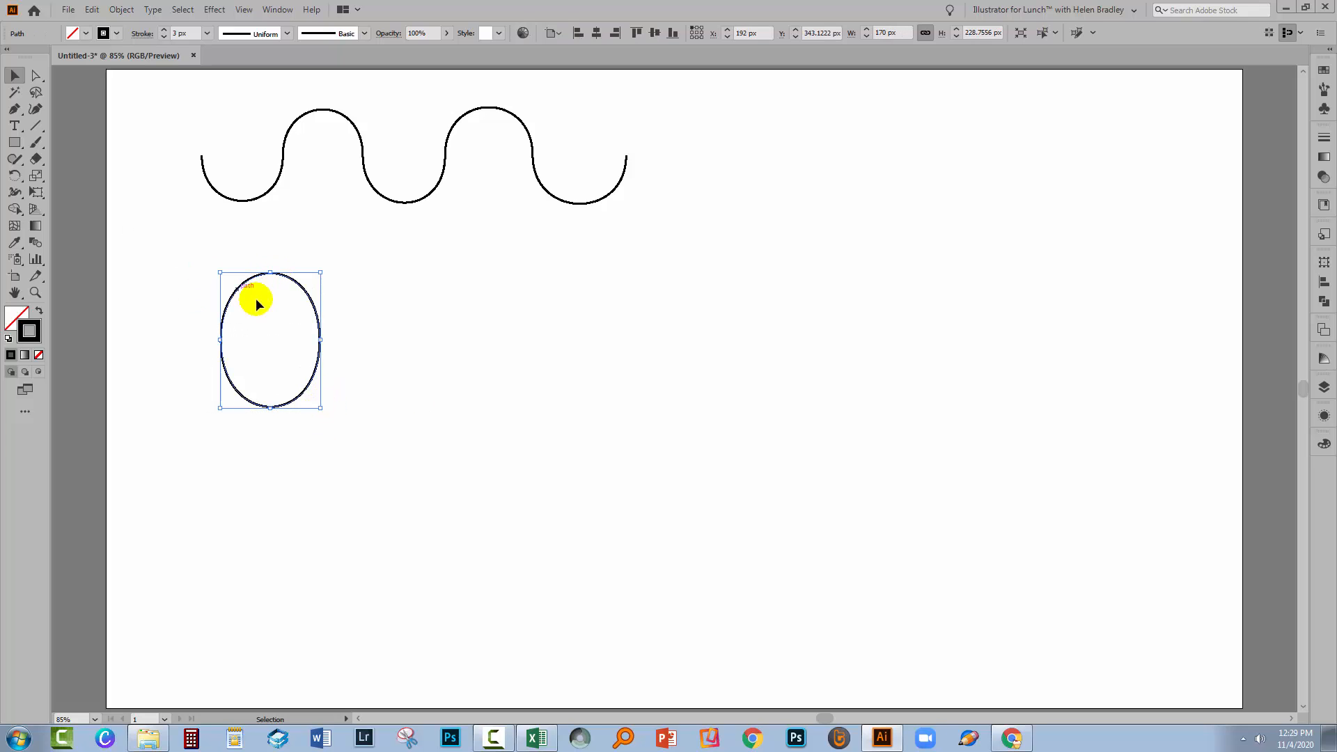
click(384, 377)
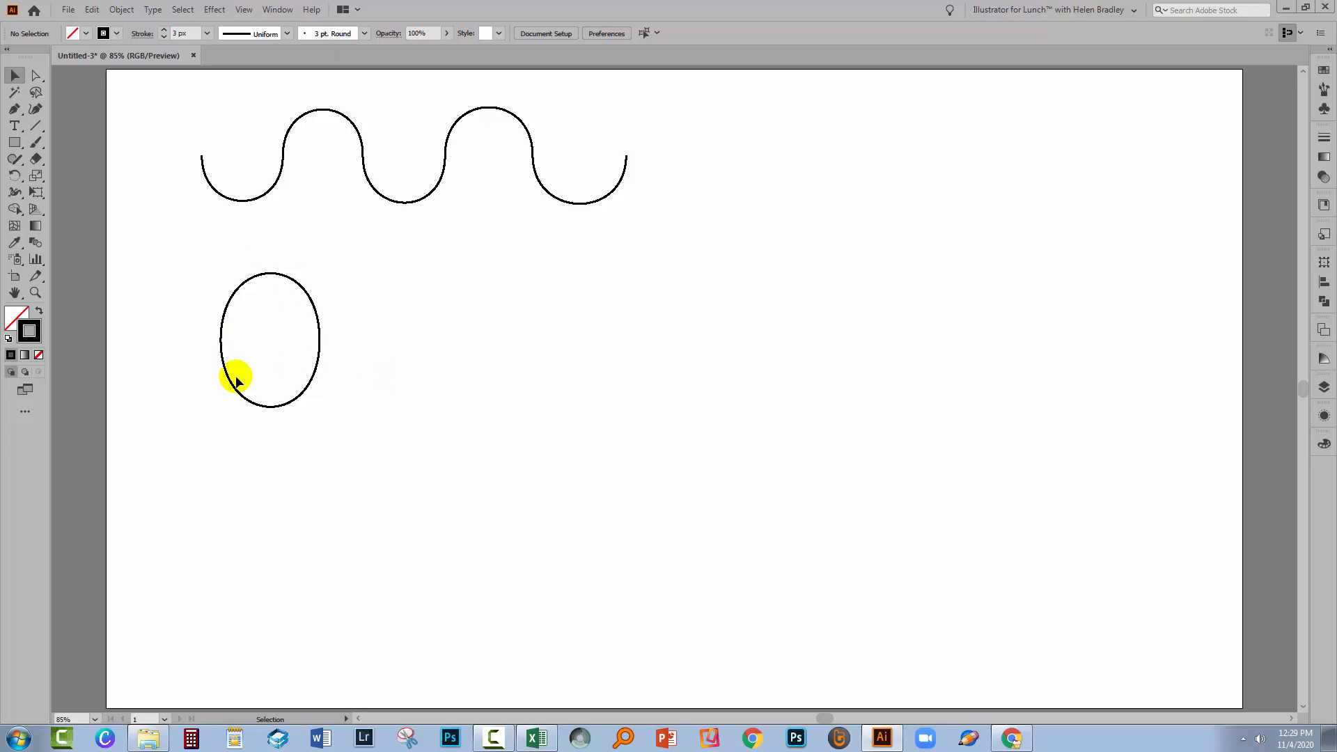
drag(222, 284, 333, 408)
drag(220, 299, 340, 416)
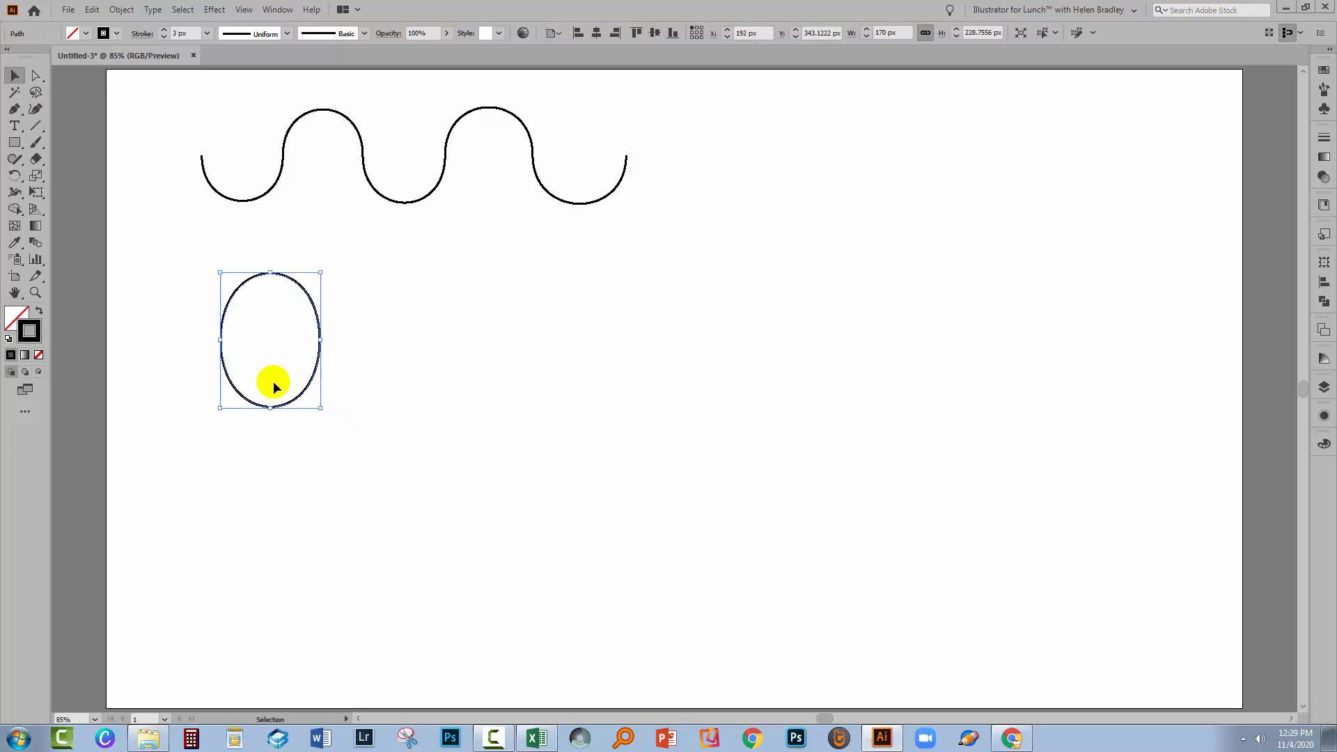
click(37, 75)
click(171, 343)
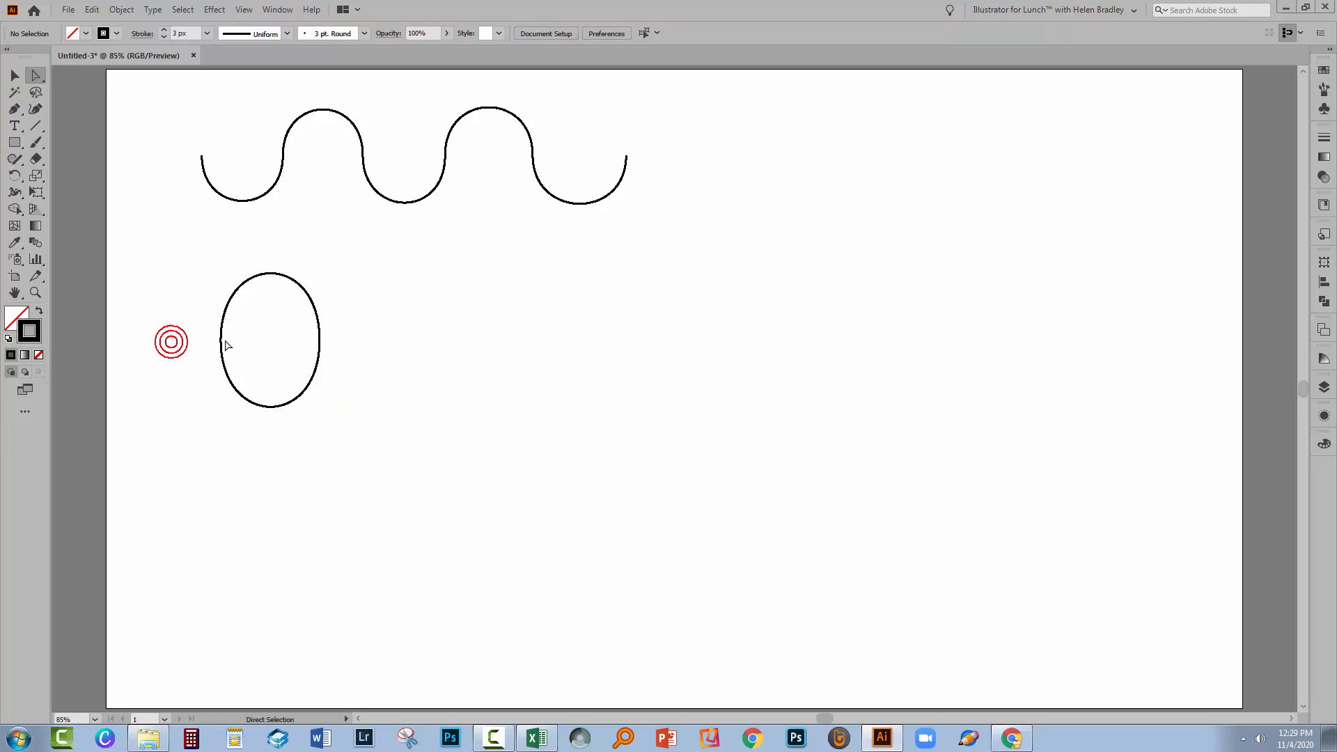
Step: Draw an ellipse about 164 by 251 px beside the pen-drawn oval, inspect its anchor points with Direct Selection, and delete it
click(14, 142)
drag(14, 142, 68, 177)
mouse_move(404, 273)
mouse_down()
mouse_move(447, 370)
mouse_move(499, 420)
mouse_up()
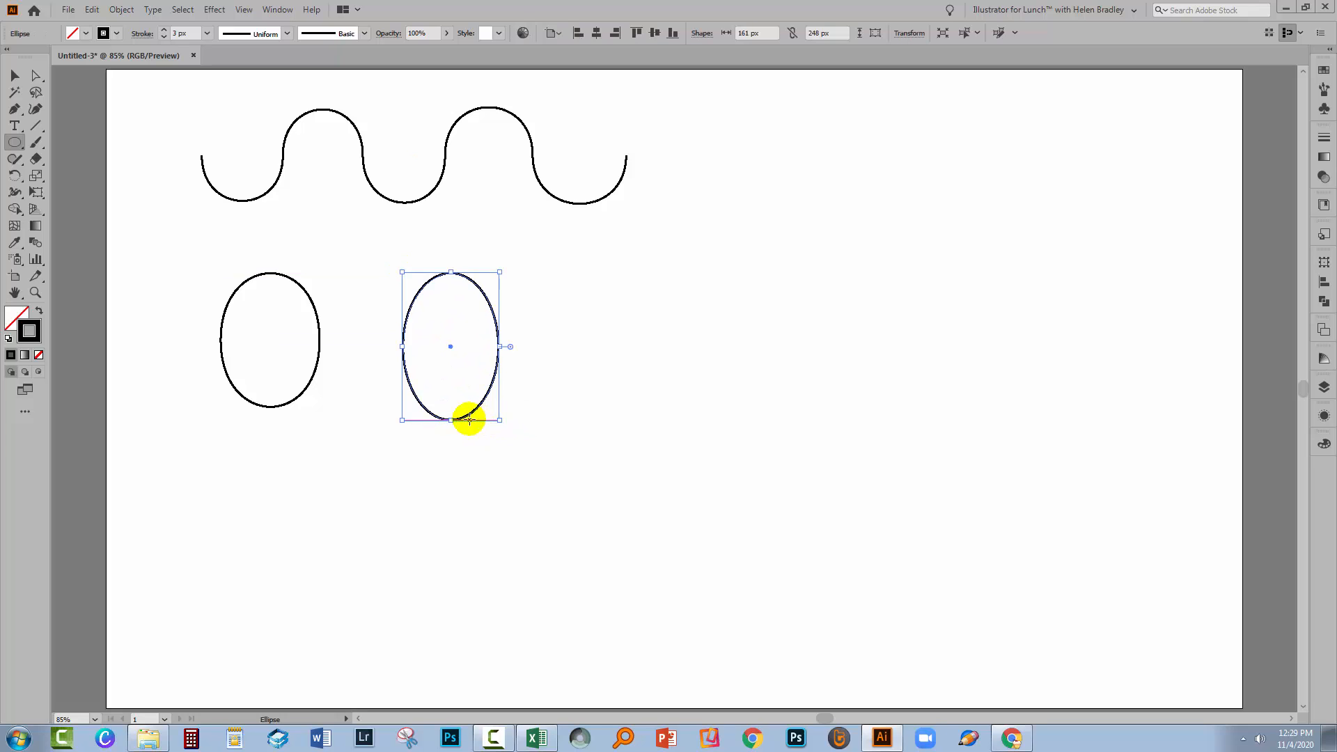
click(36, 75)
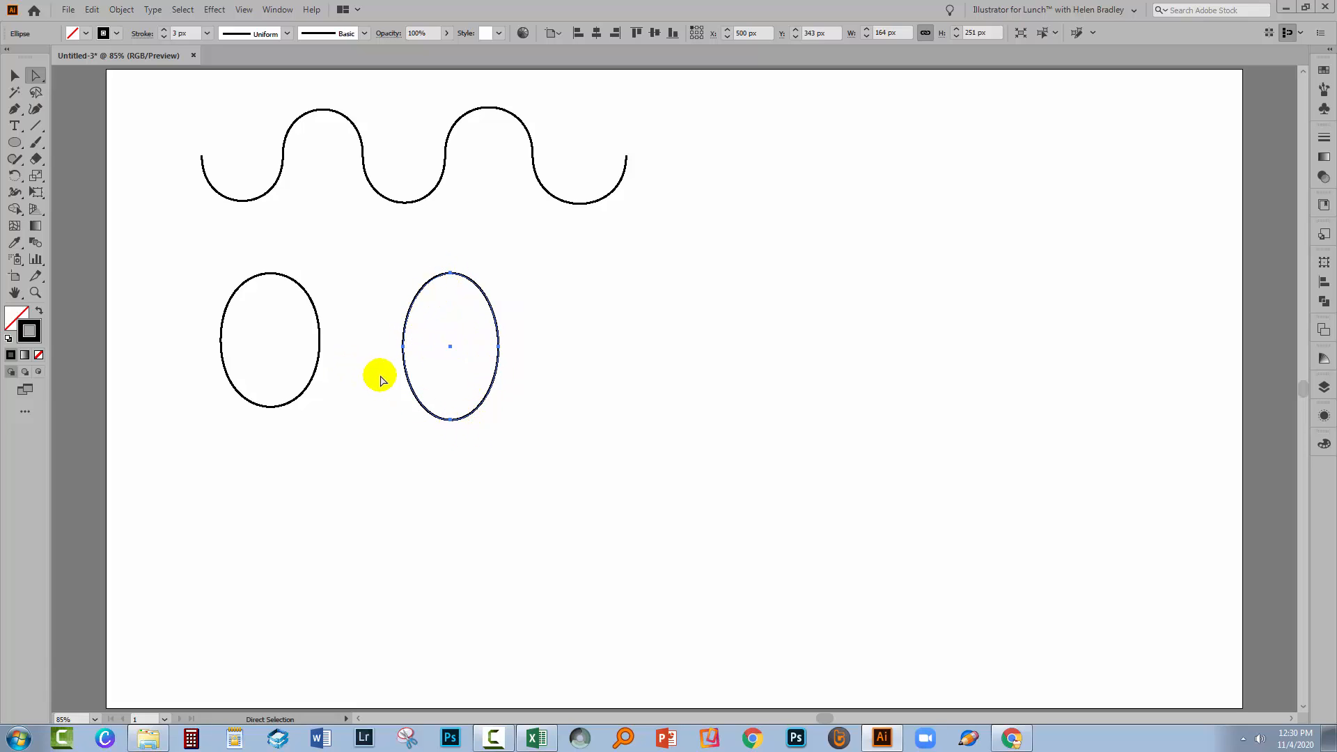
key(v)
key(Delete)
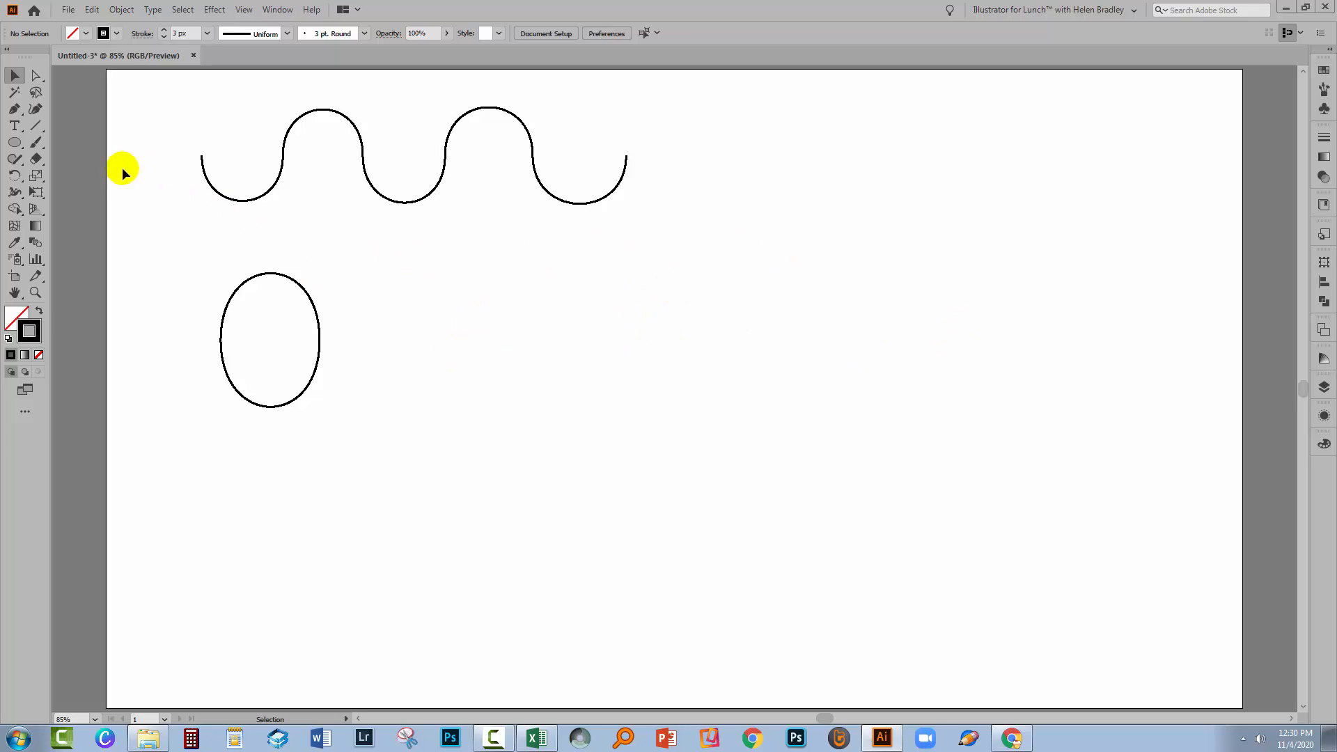
Step: With the Pen tool, draw an upward arch about 179 px wide beside the oval and fold its outgoing handle straight up over the incoming one
click(11, 108)
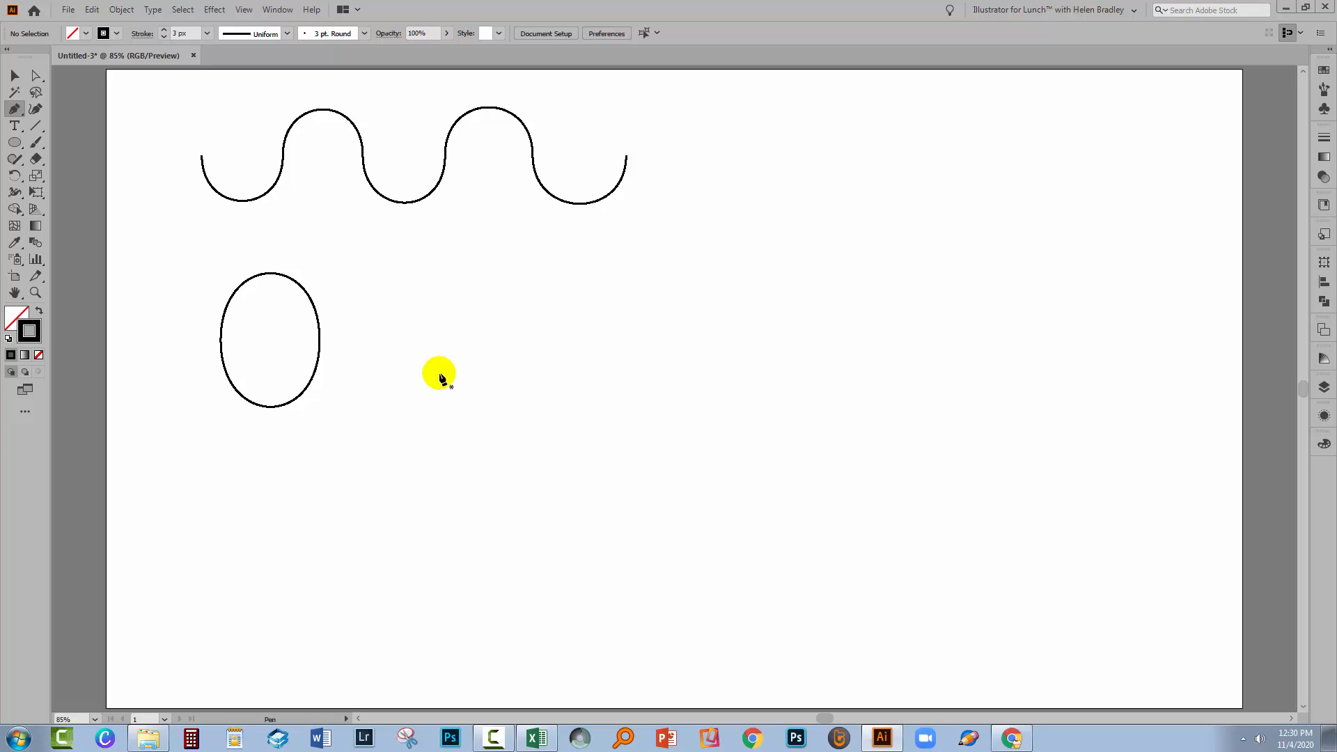
drag(439, 372, 440, 248)
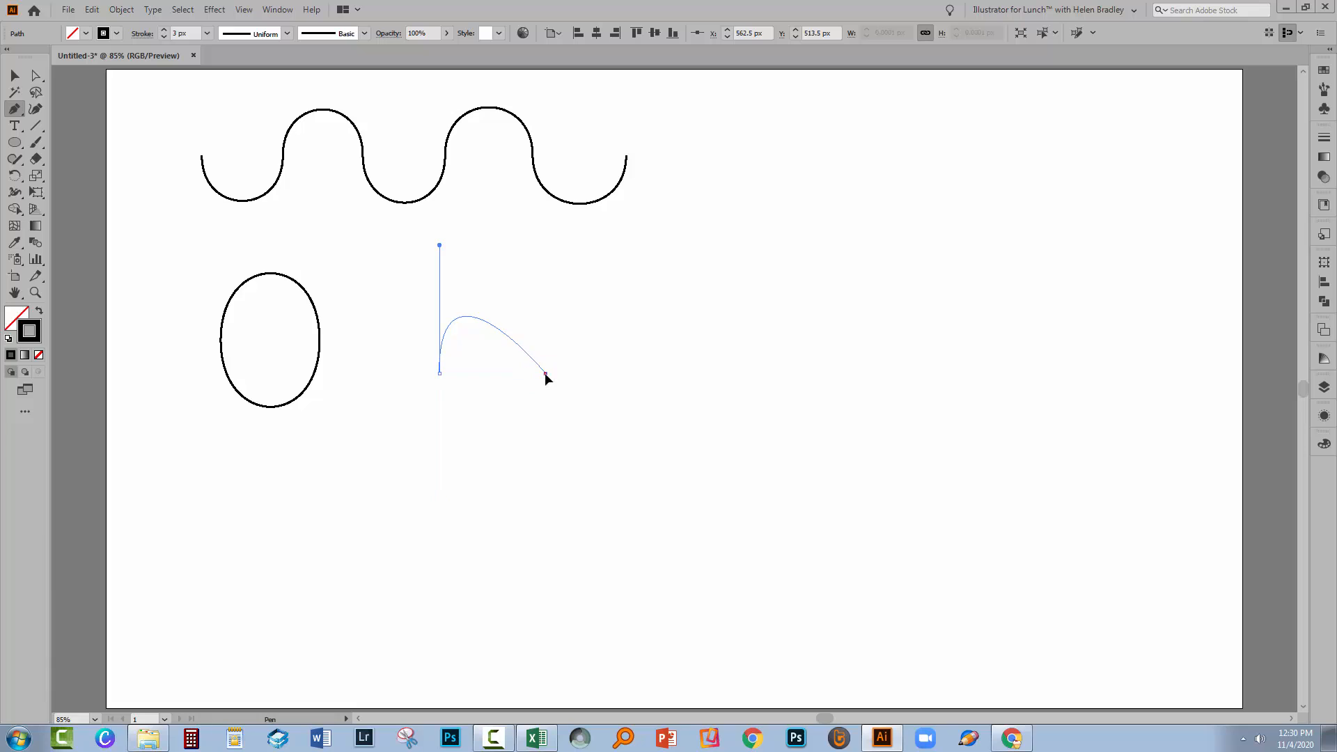
drag(545, 374, 558, 500)
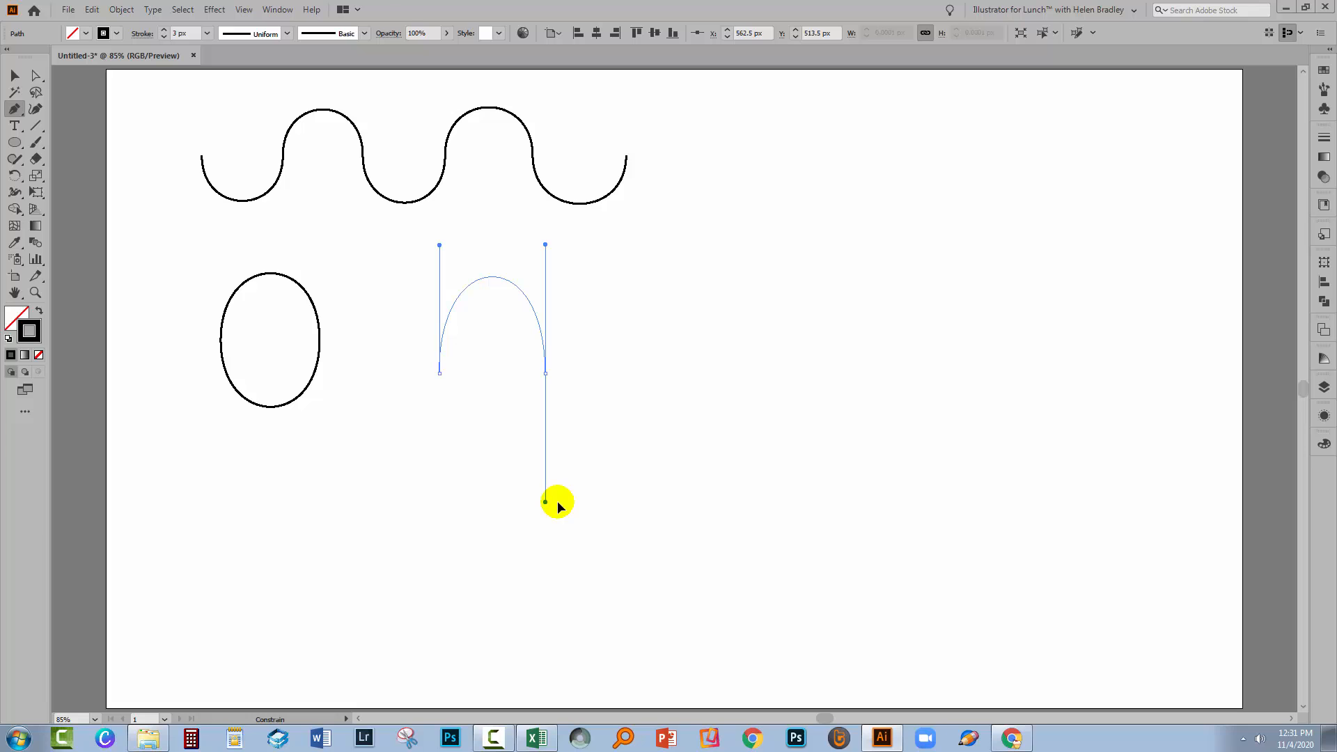
click(558, 502)
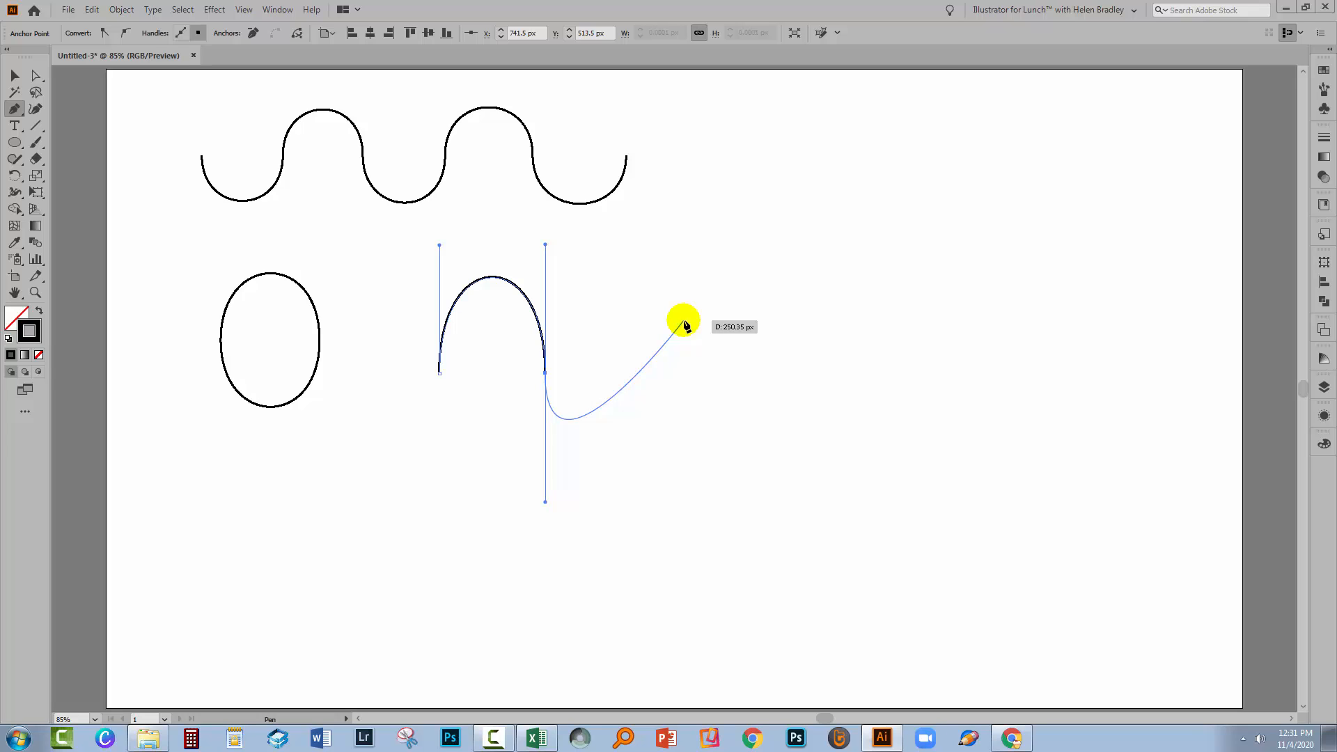
key(alt)
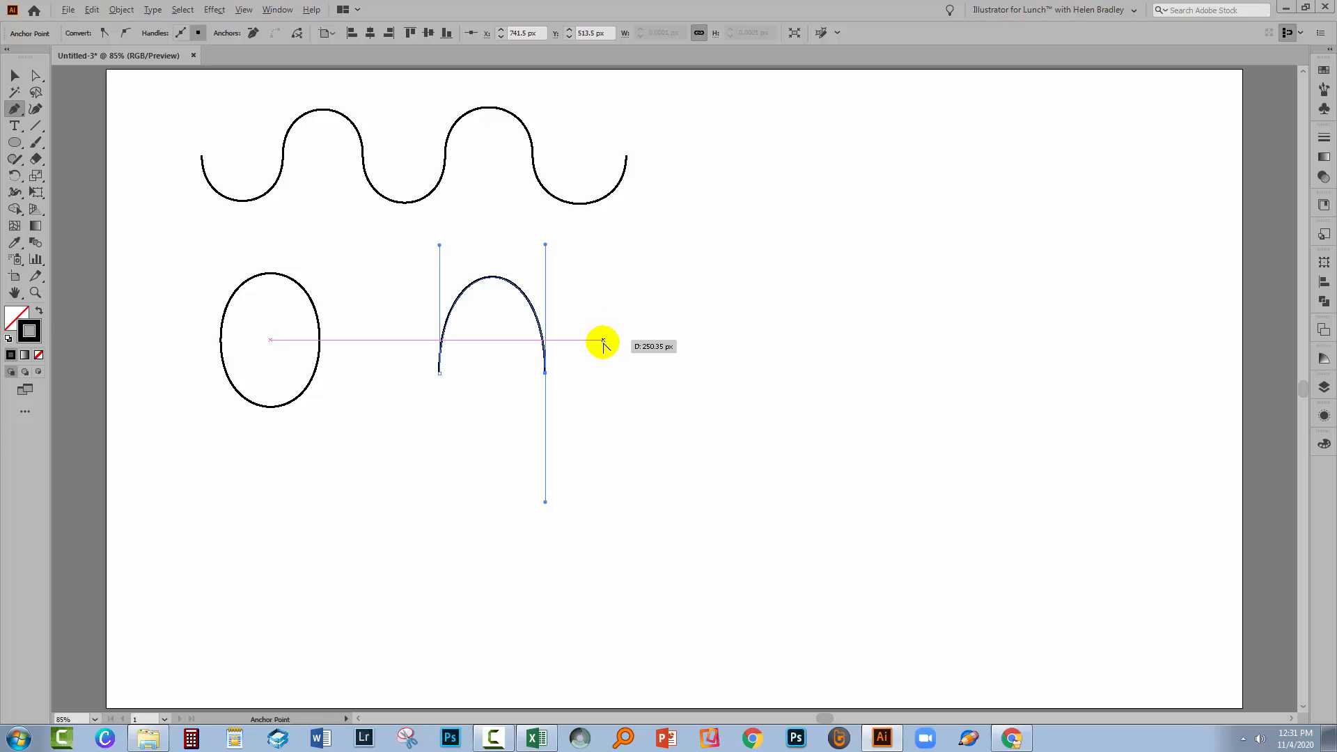
alt+click(545, 501)
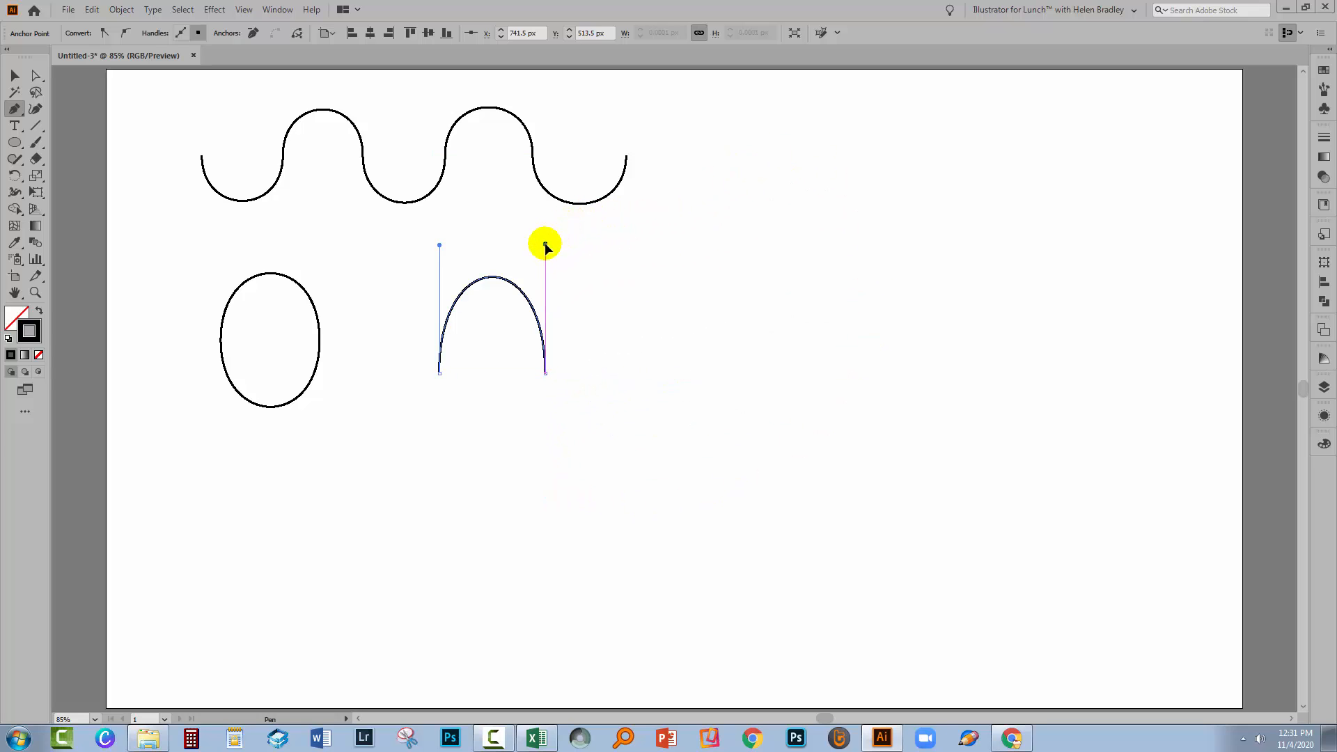
drag(546, 244, 545, 244)
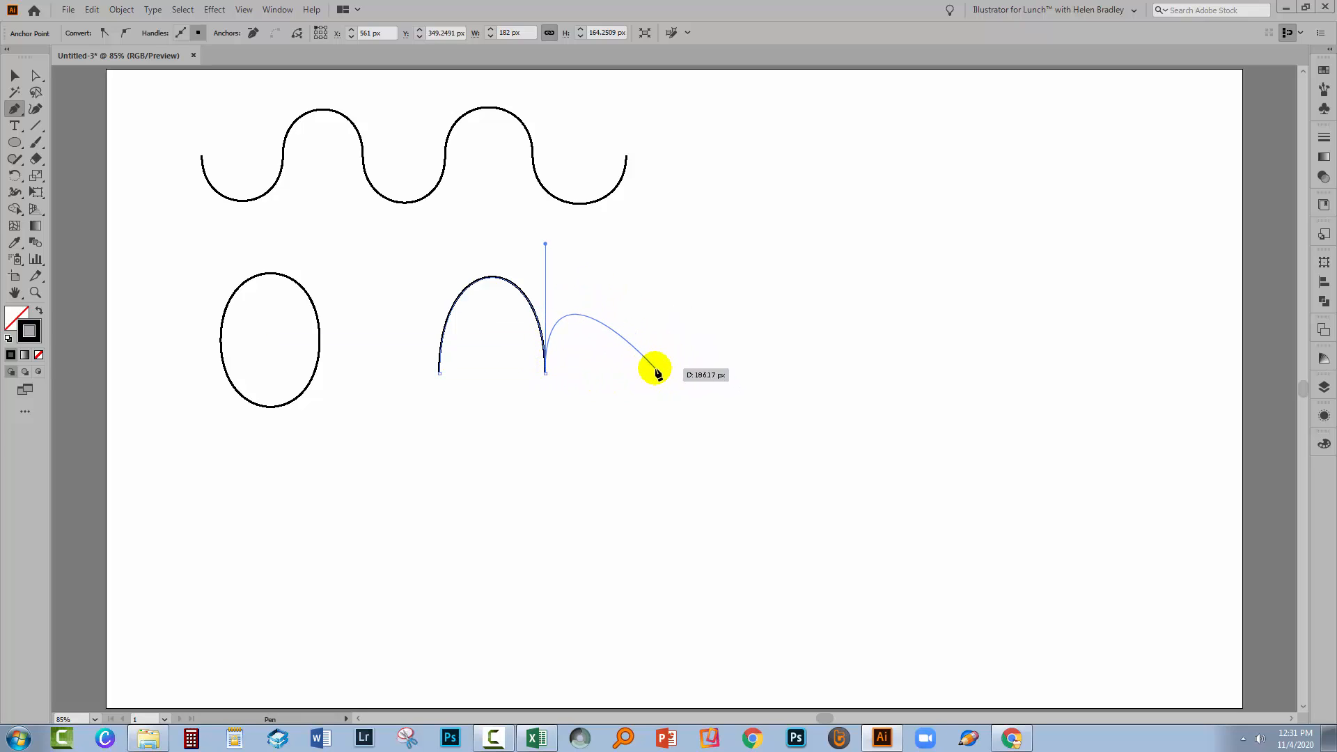
Step: Add a second level arch about 161 px wide with equal-length vertical handles, and swing its outgoing handle straight up to form a cusp
drag(641, 373, 640, 502)
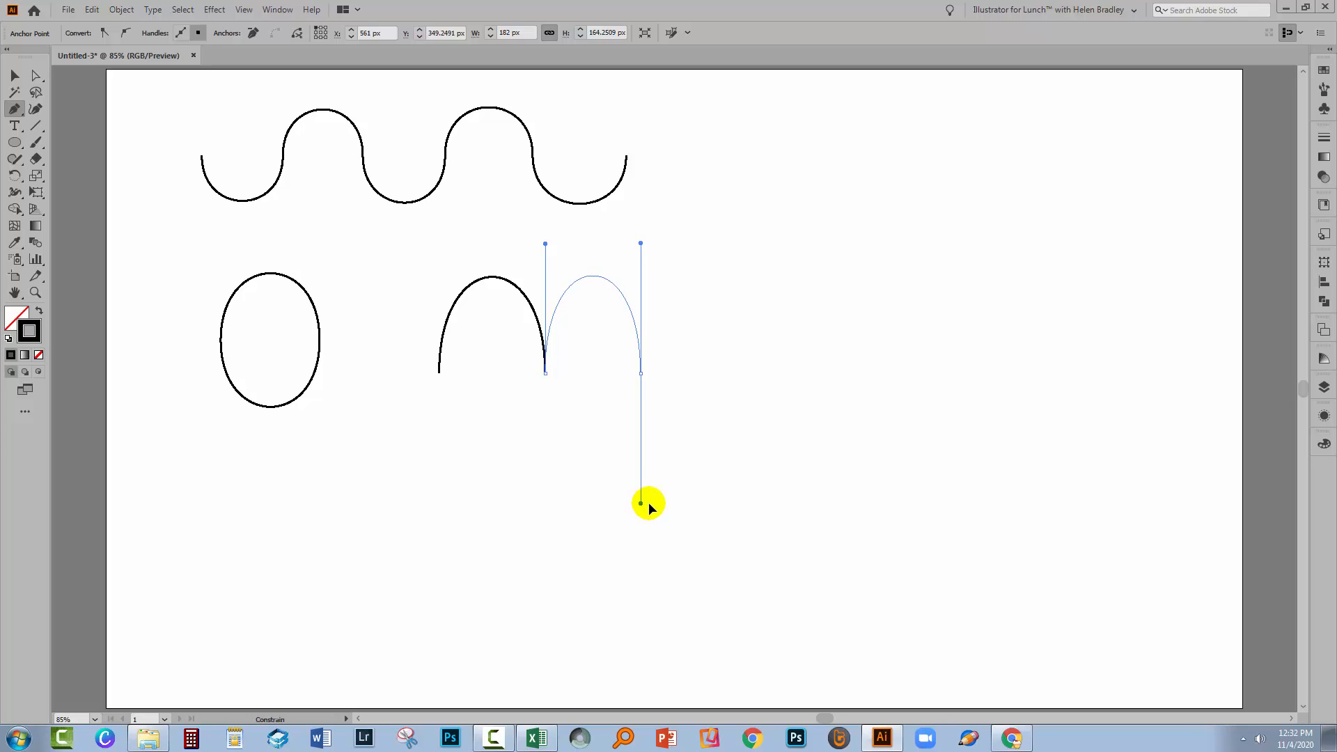
drag(641, 502, 641, 503)
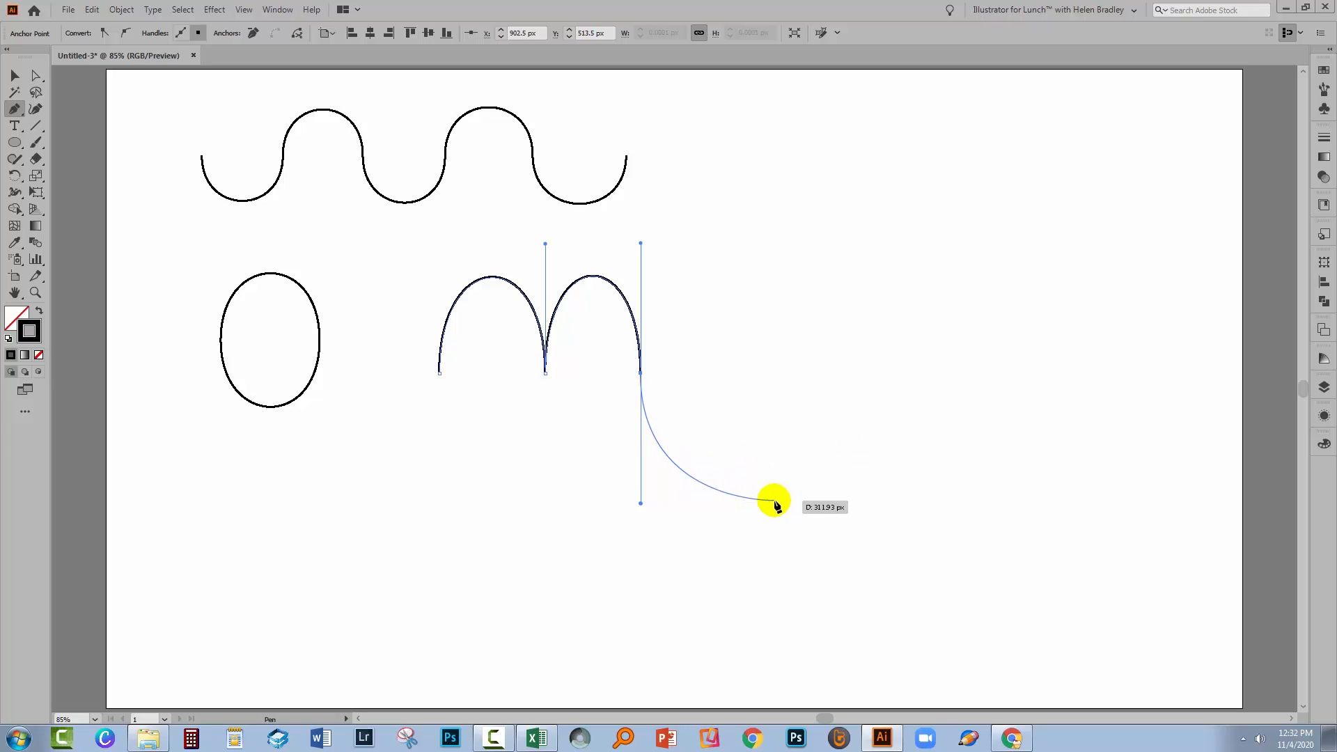
key(alt)
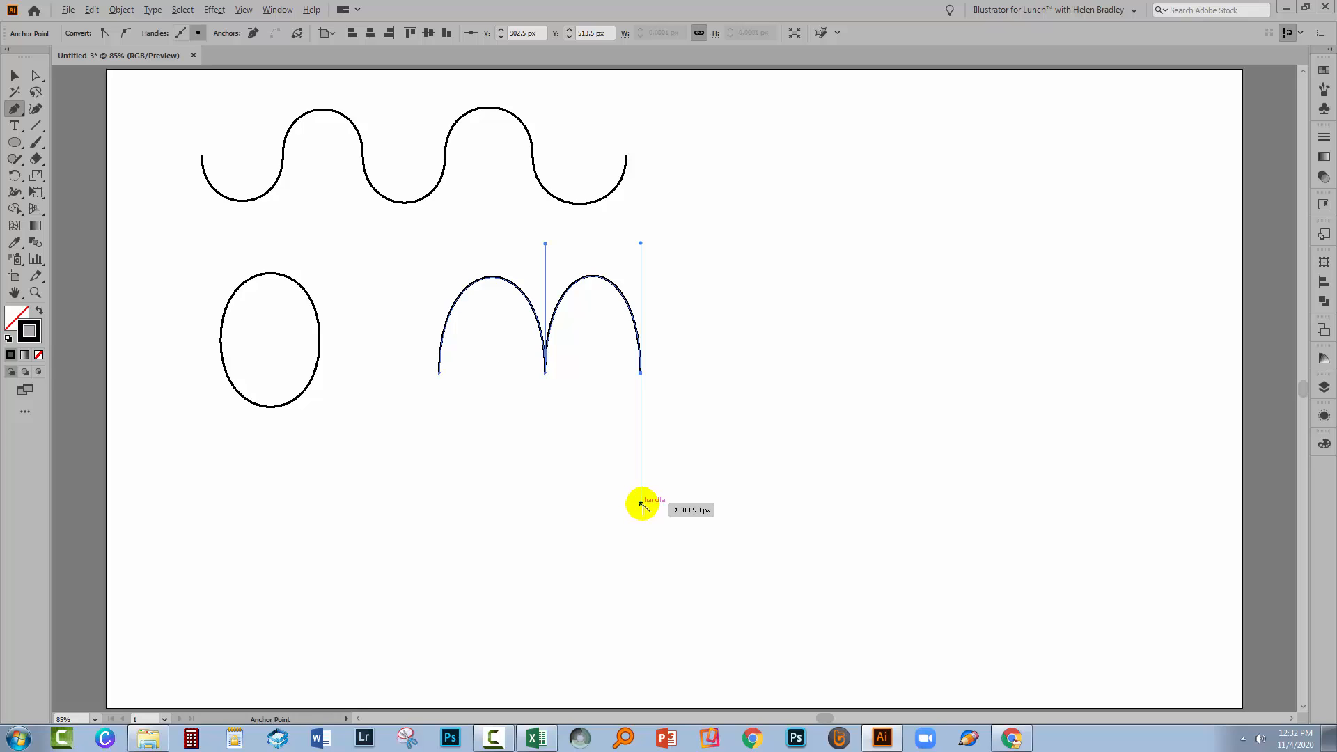
drag(641, 503, 641, 244)
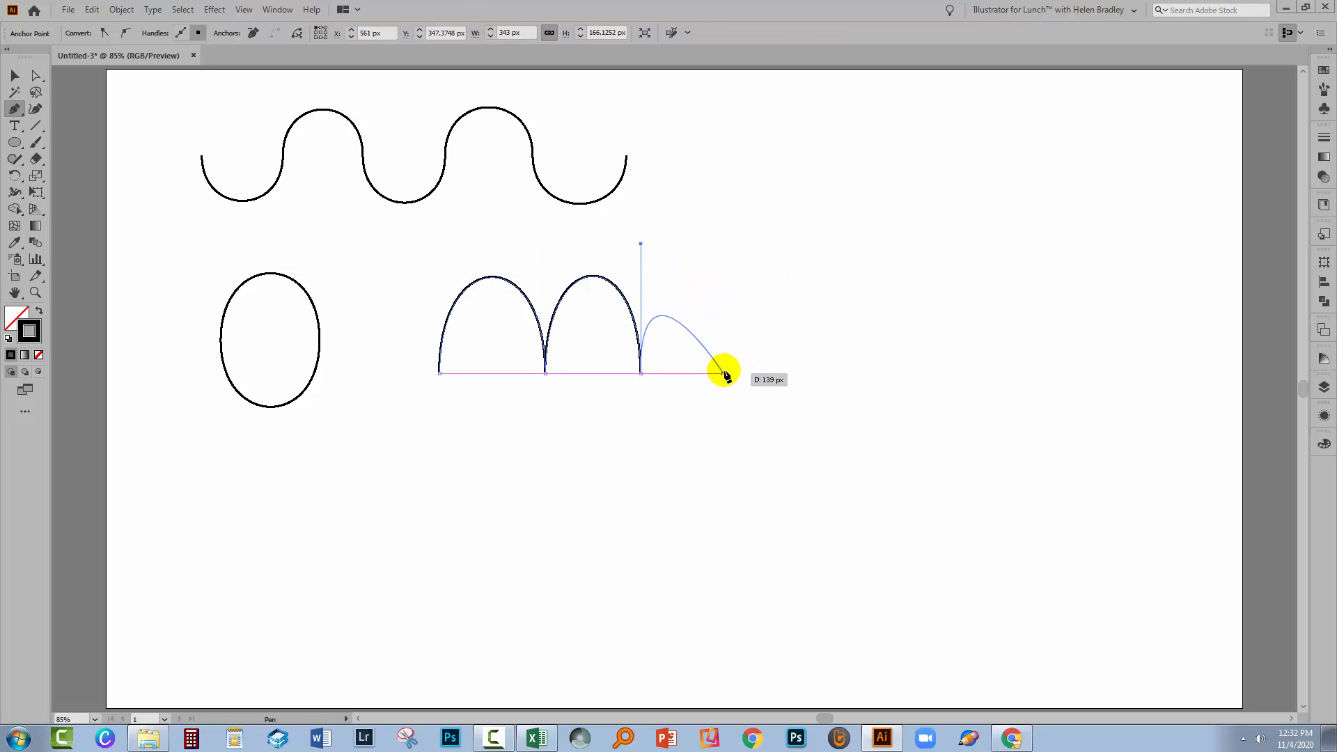
Step: Continue the path with a third level arch about 155 px wide, and turn its lower handle straight up at the end point
drag(731, 373, 723, 503)
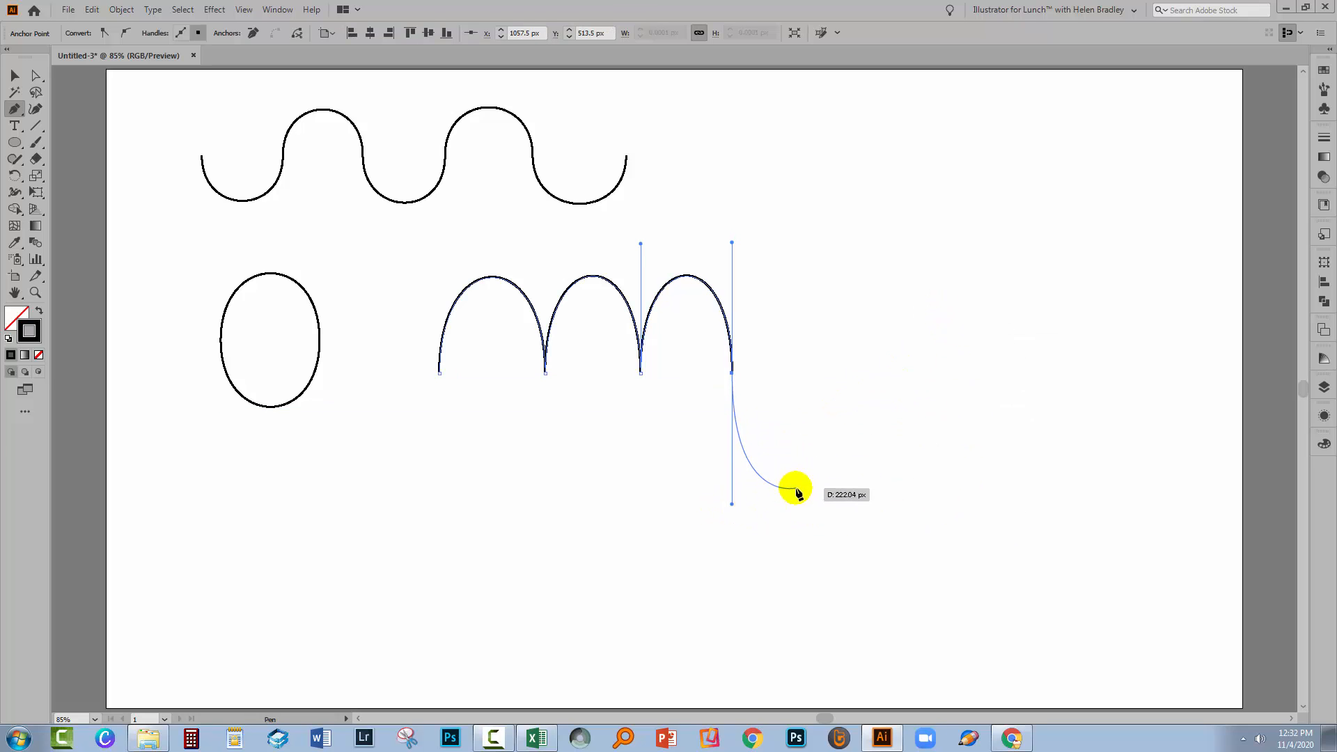
key(alt)
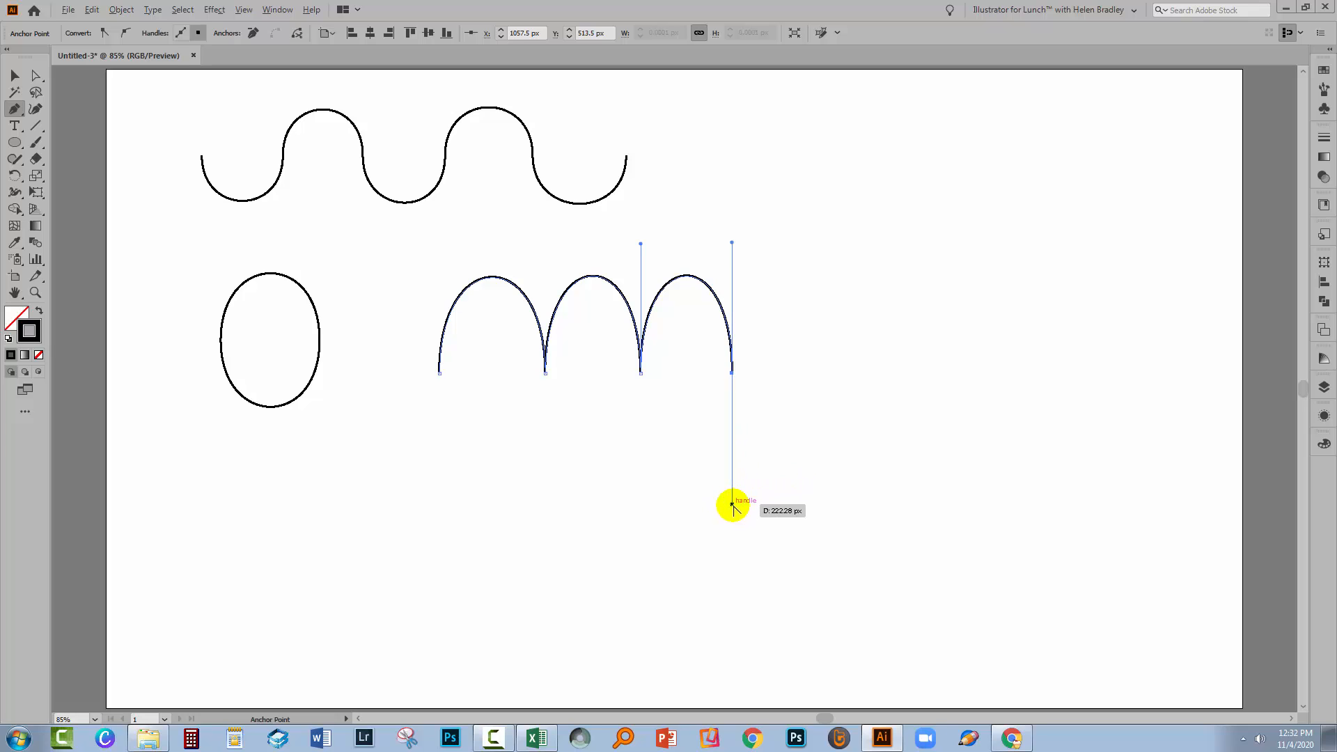
drag(732, 503, 732, 241)
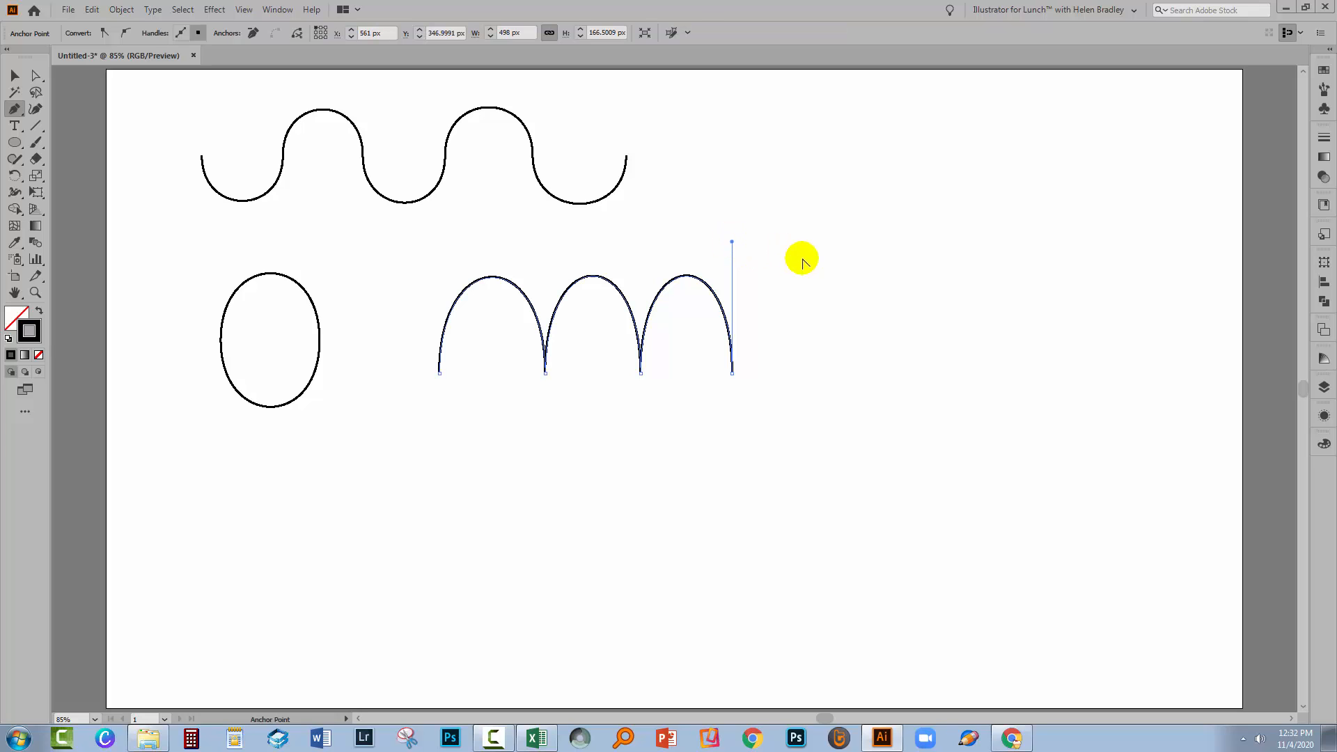
key(alt)
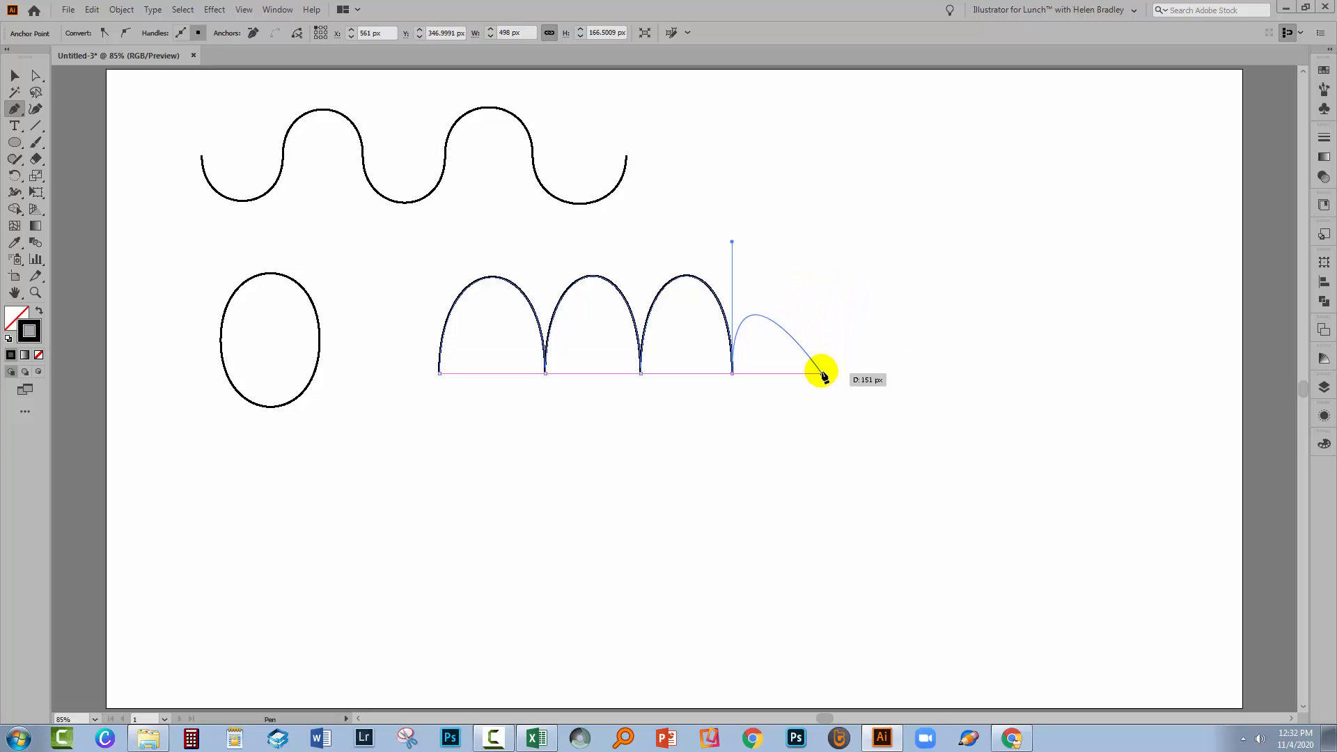
Step: Draw a fourth arch about 149 px wide on the same baseline, and fold its end point's outgoing handle upward
drag(821, 373, 829, 504)
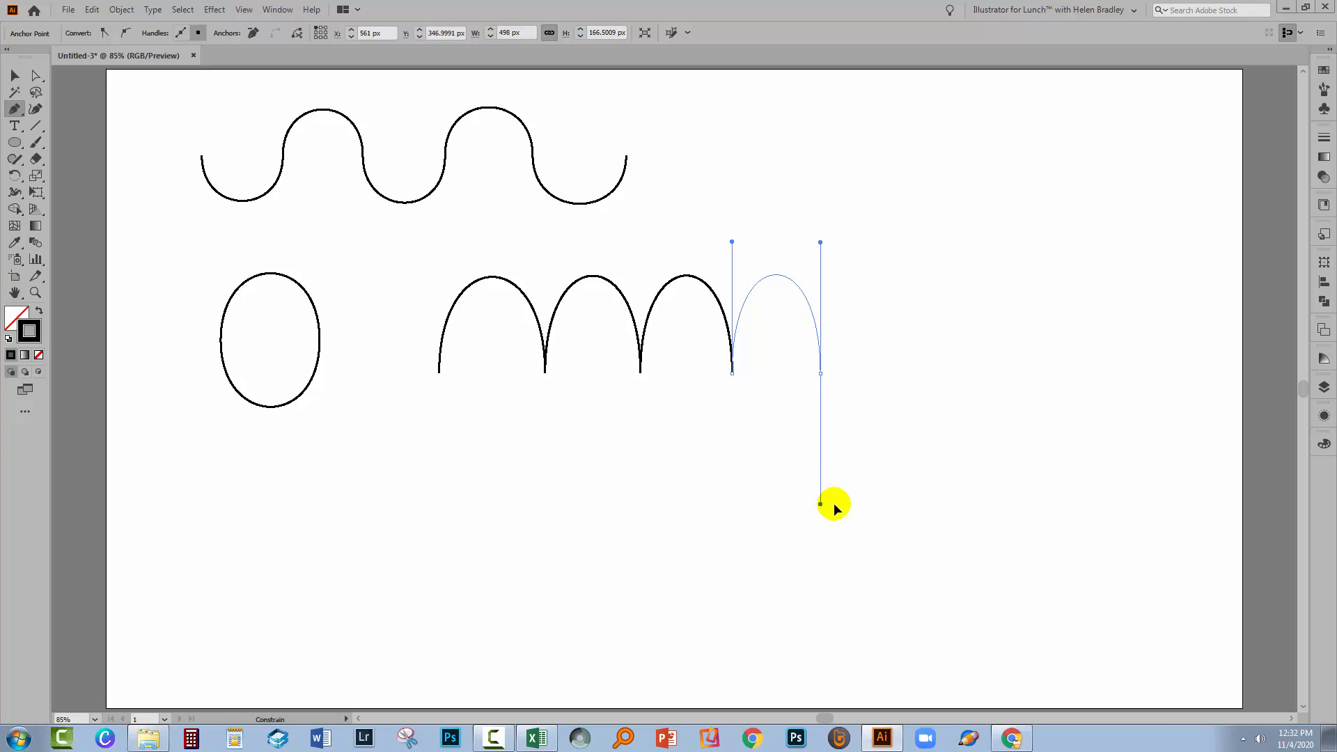
drag(834, 503, 834, 503)
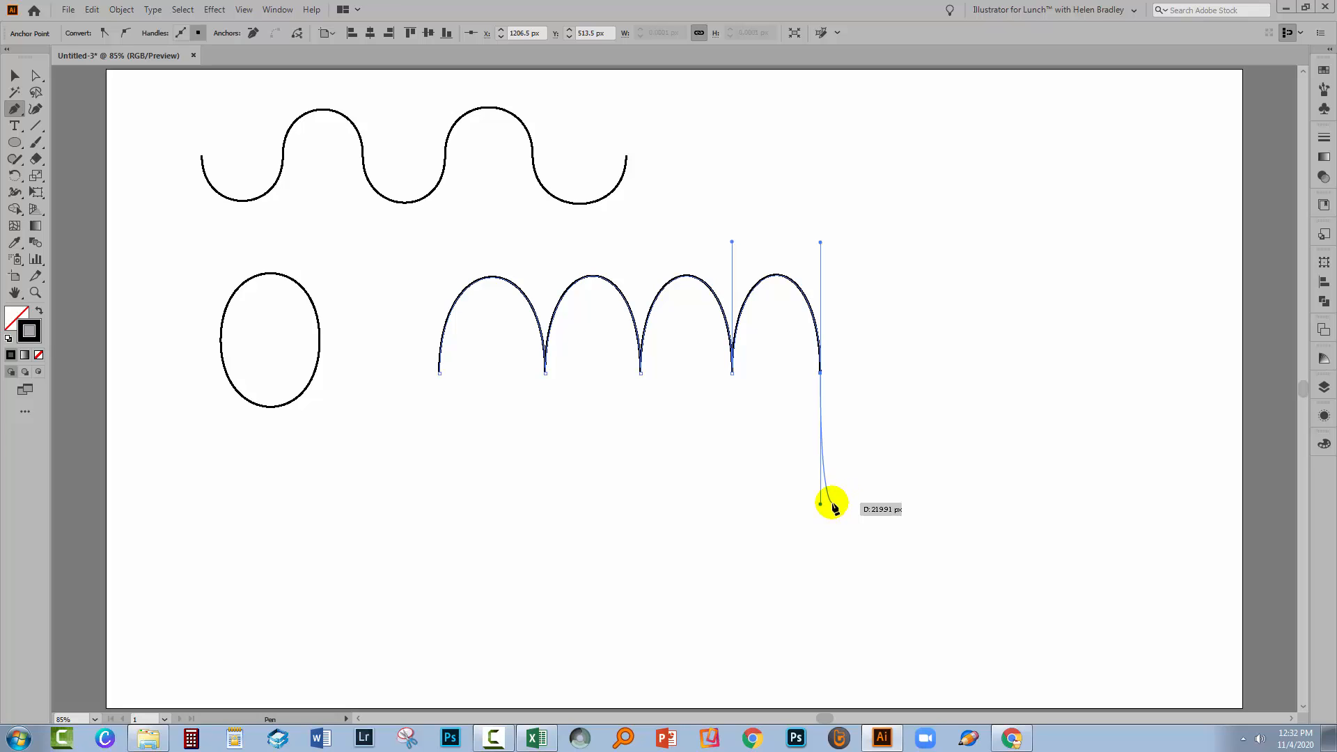
key(alt)
drag(821, 503, 818, 243)
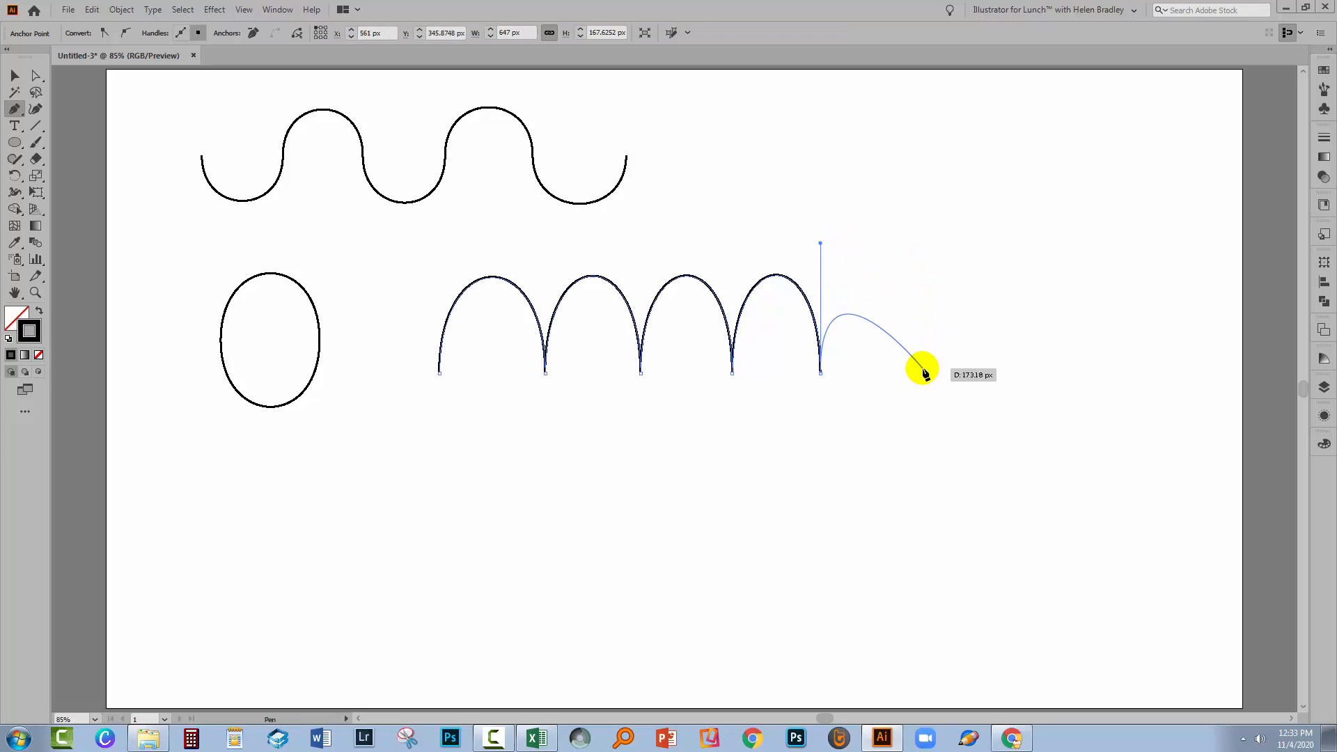
Step: Finish the arch row with a fifth level arch about 160 px wide with equal vertical handles, and deselect the path
drag(915, 374, 933, 508)
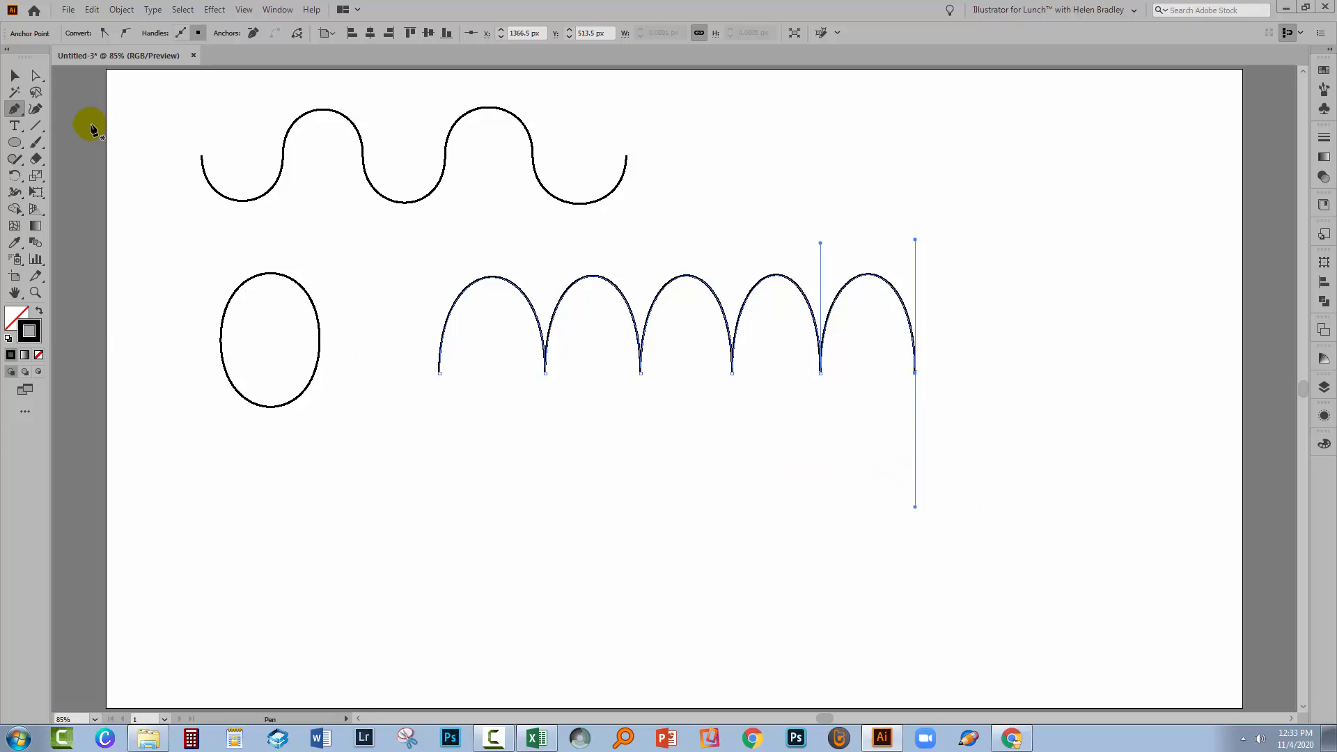
click(19, 80)
click(459, 437)
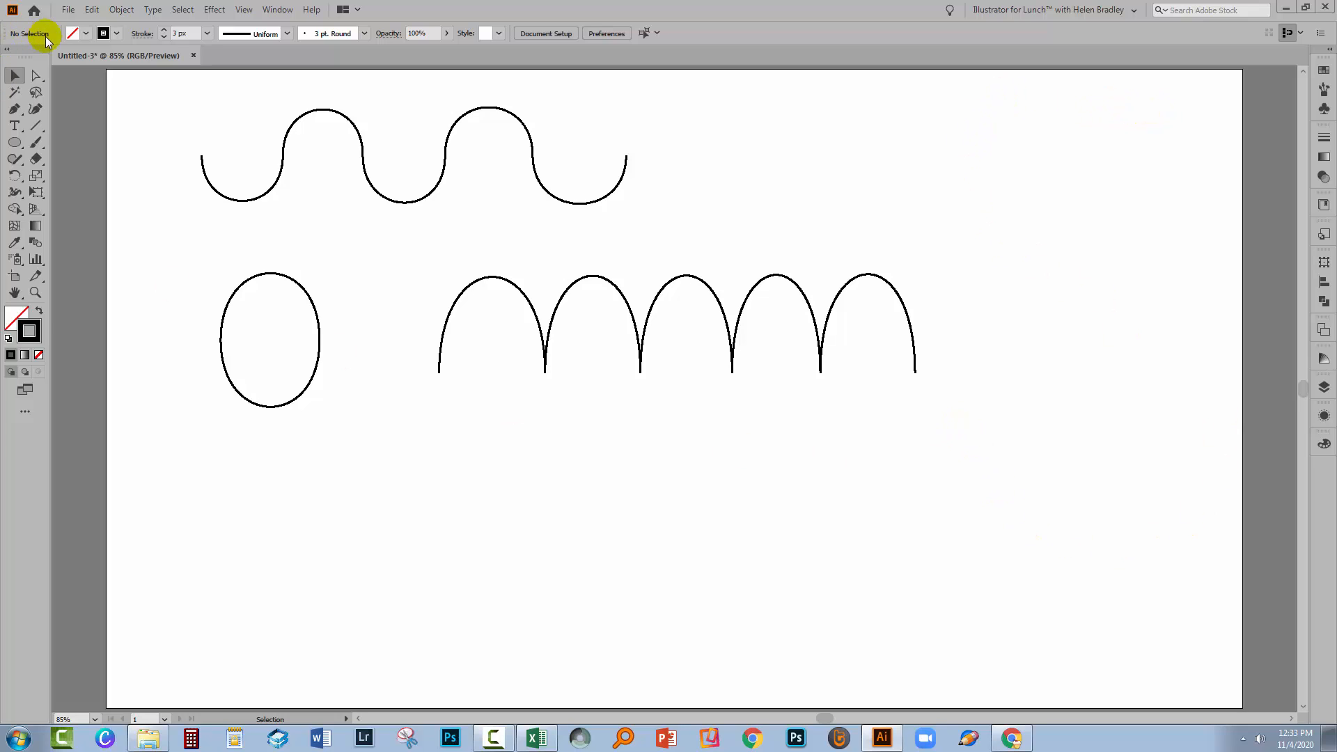
Step: Draw an open S curve with the Pen tool using three vertically aligned points about 117 px and 130 px apart, with opposing horizontal handles
click(15, 109)
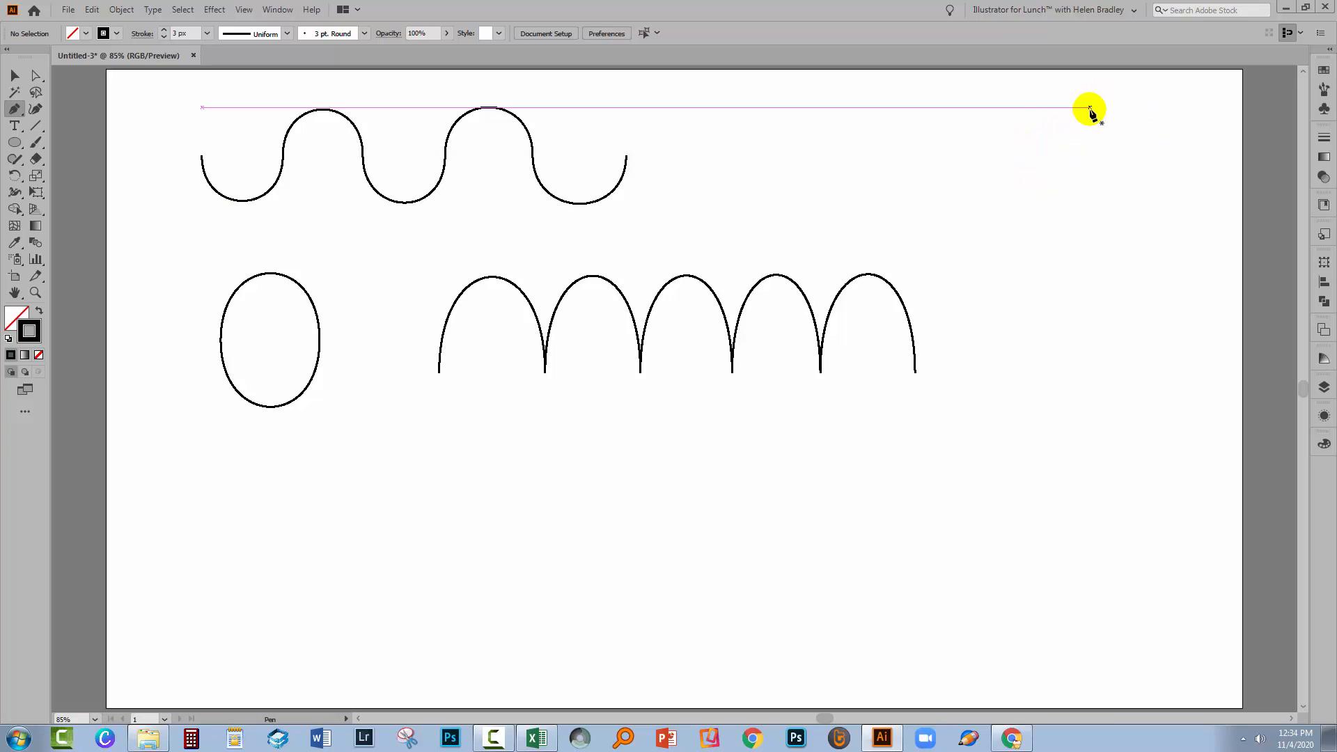
drag(1090, 108, 990, 110)
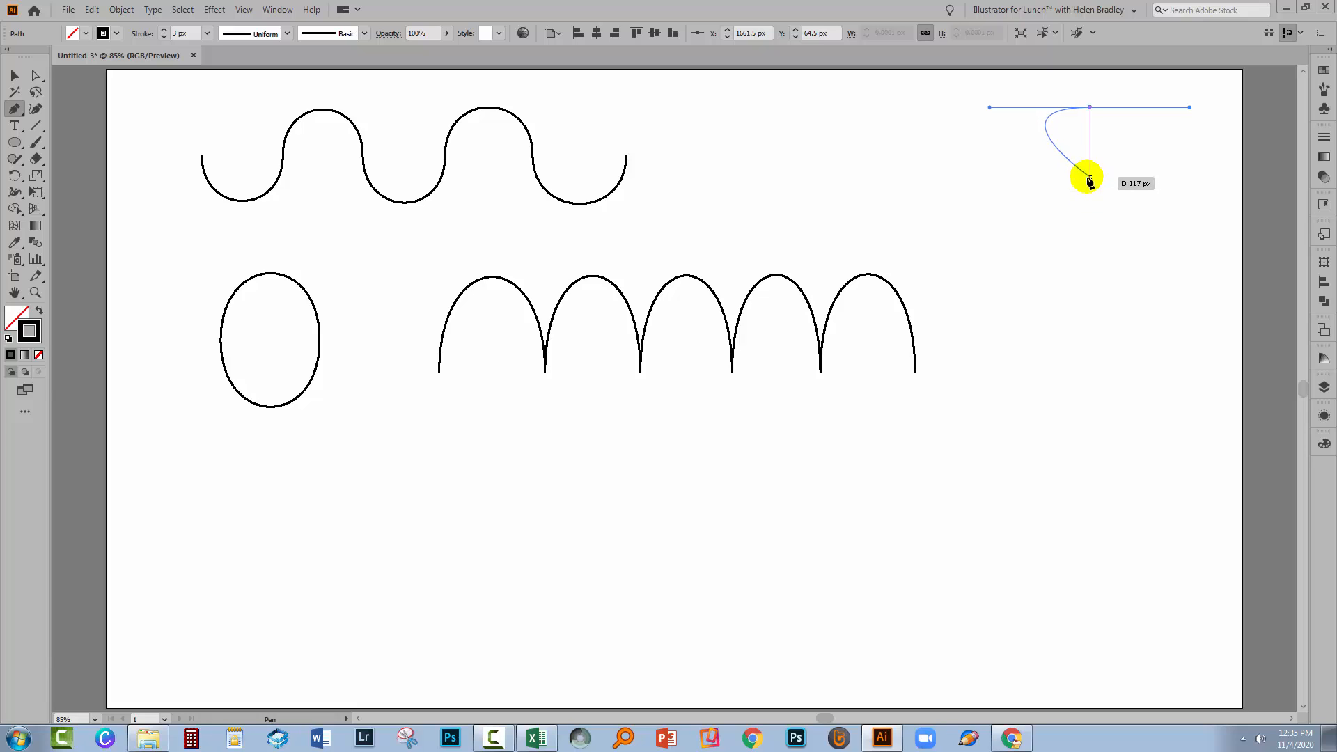
drag(1090, 178, 1151, 174)
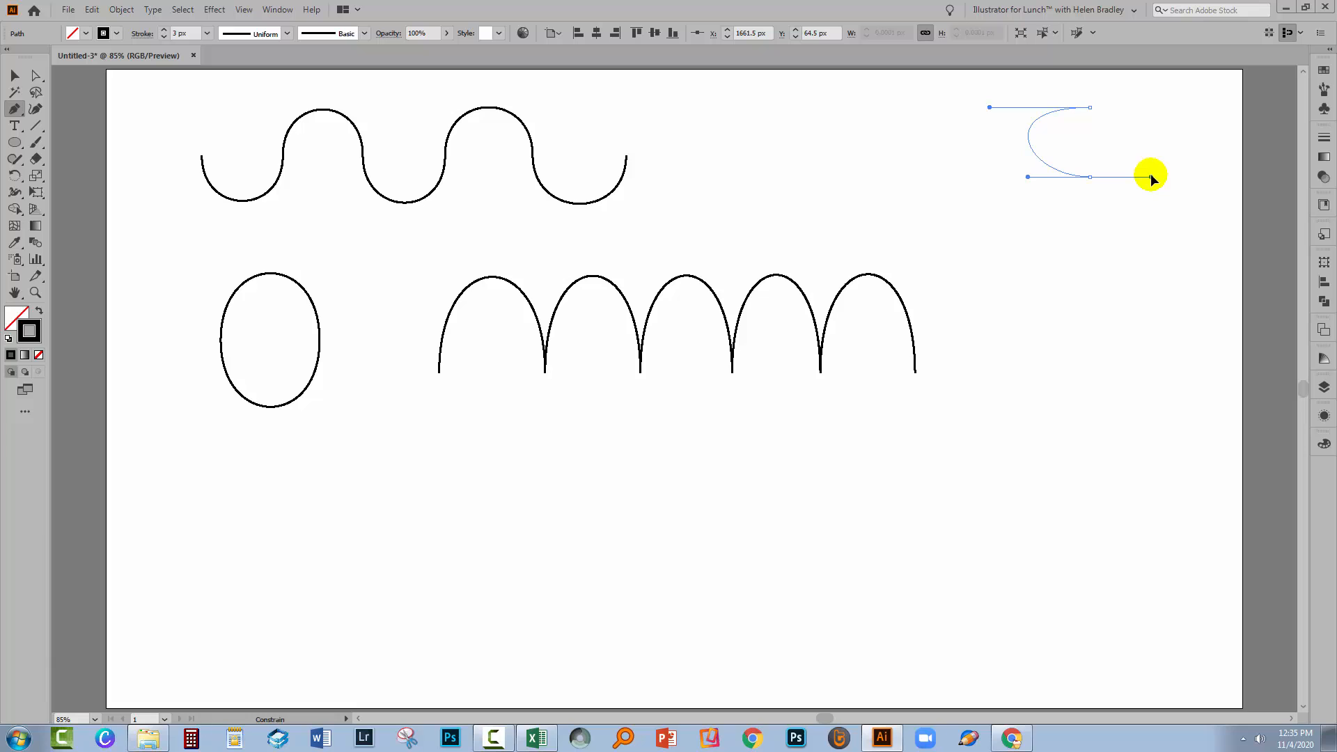
drag(1151, 174, 1151, 175)
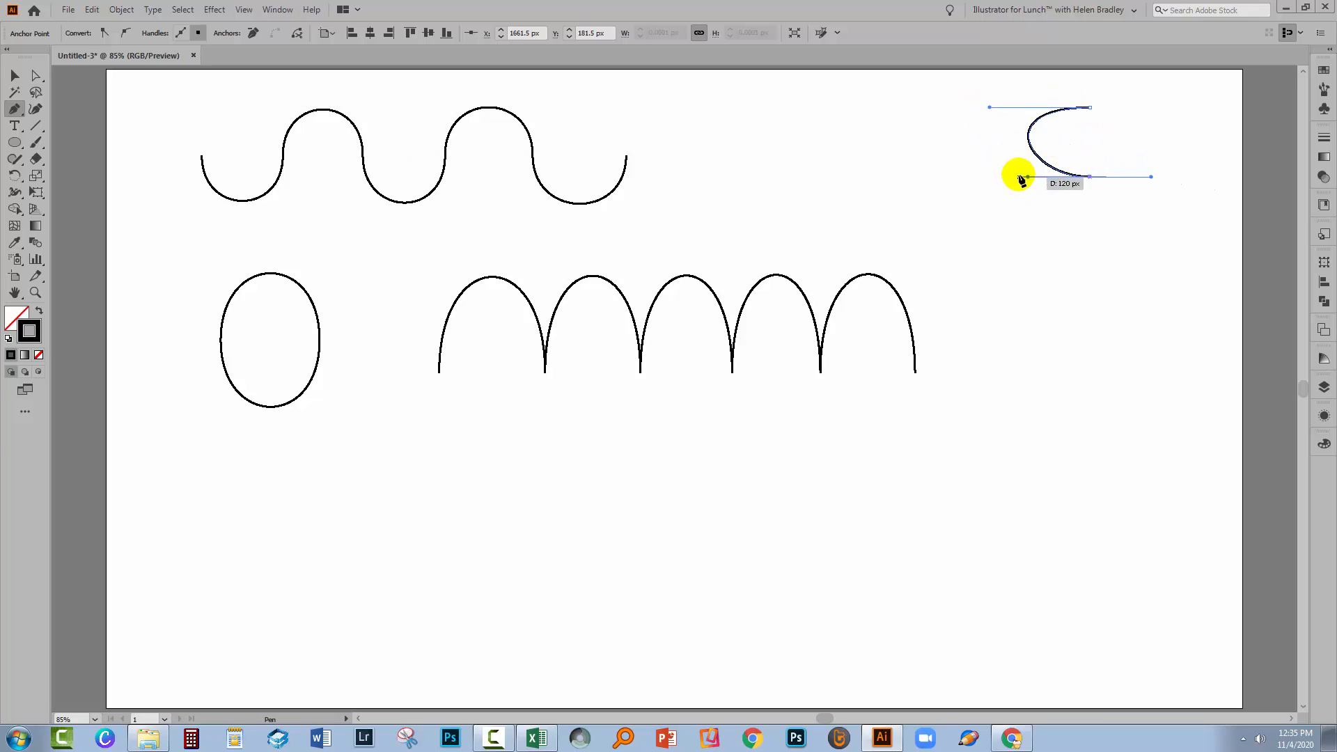
click(1091, 254)
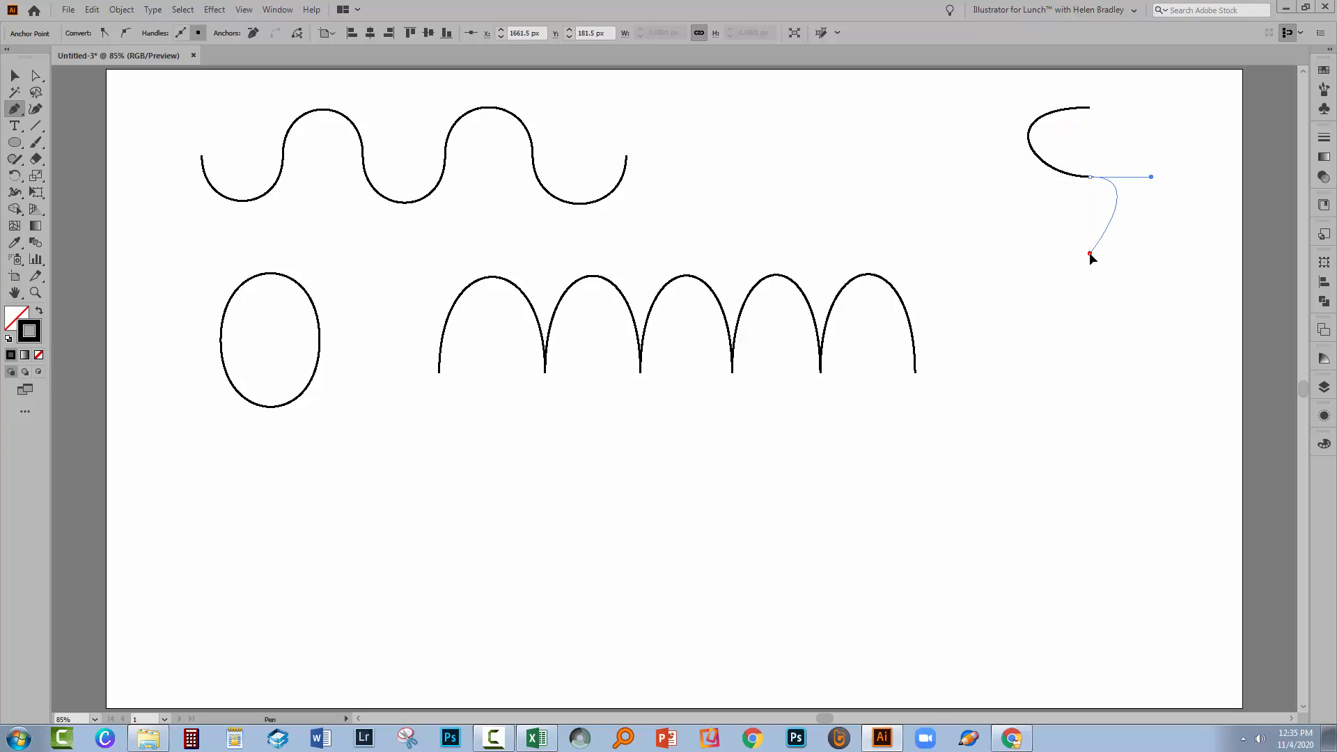
mouse_move(1059, 248)
mouse_down()
mouse_move(970, 254)
mouse_move(1022, 254)
mouse_up()
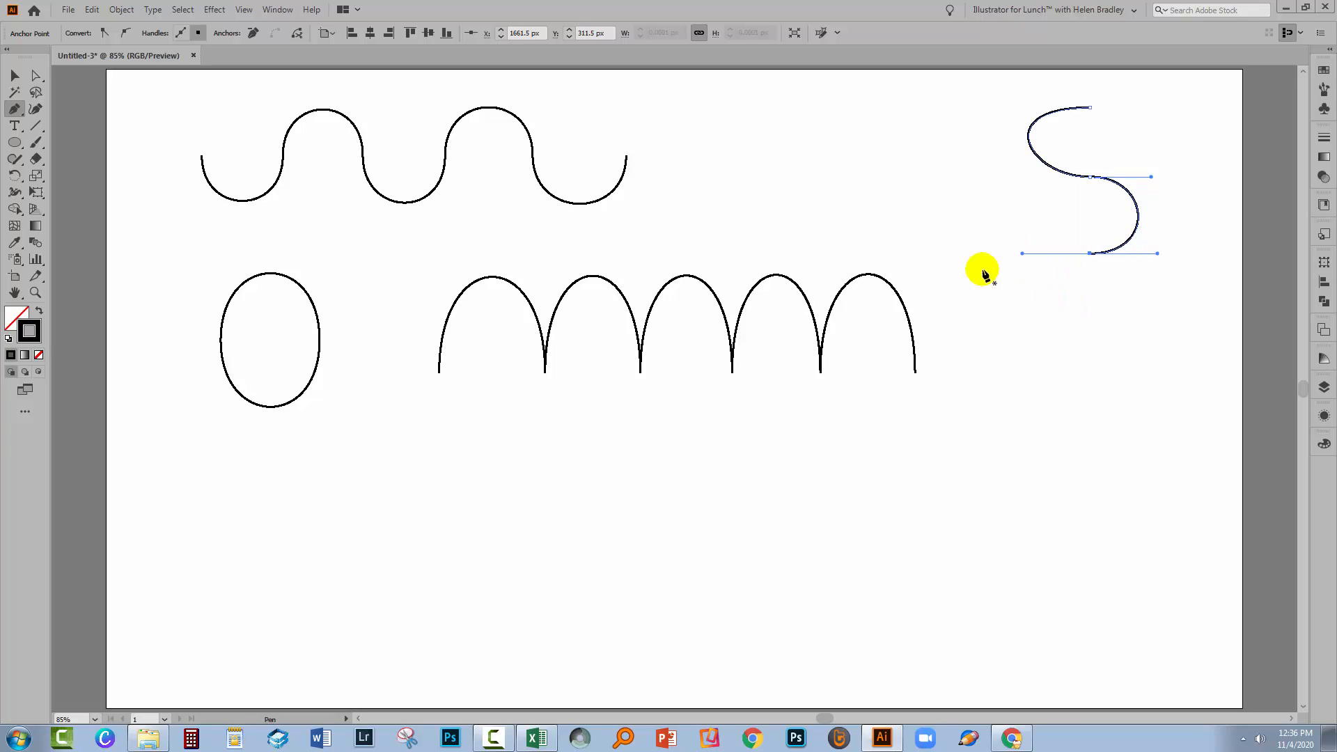
click(14, 75)
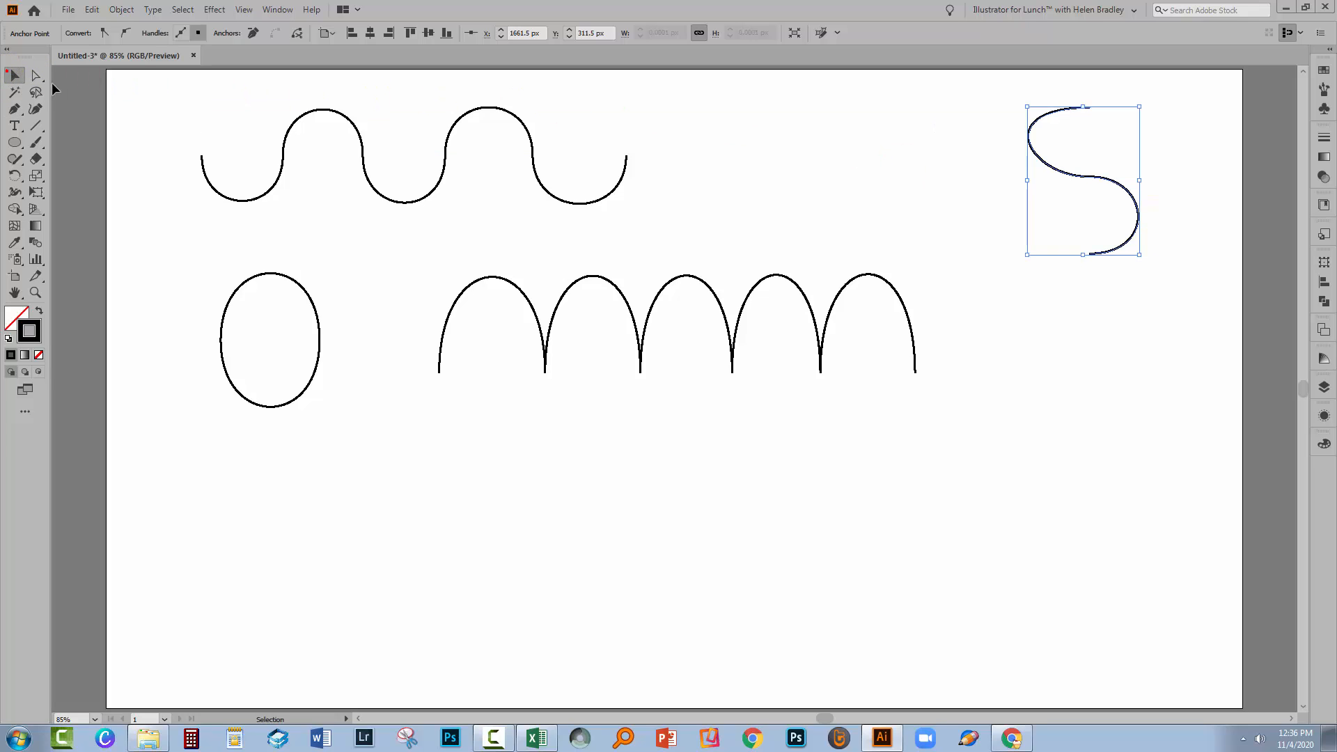
click(995, 319)
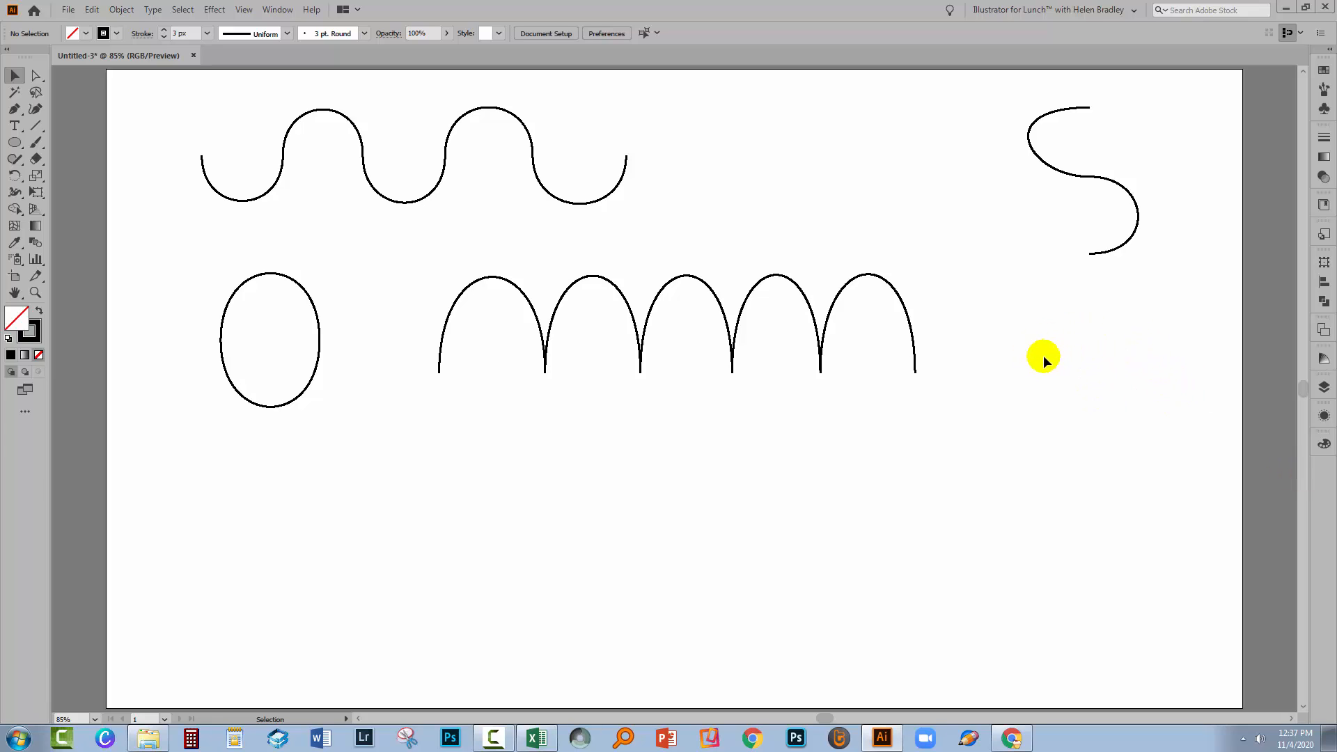
Step: Add a letter s as text below the S curve, and enlarge and widen it to a font size of about 668 pt
click(12, 124)
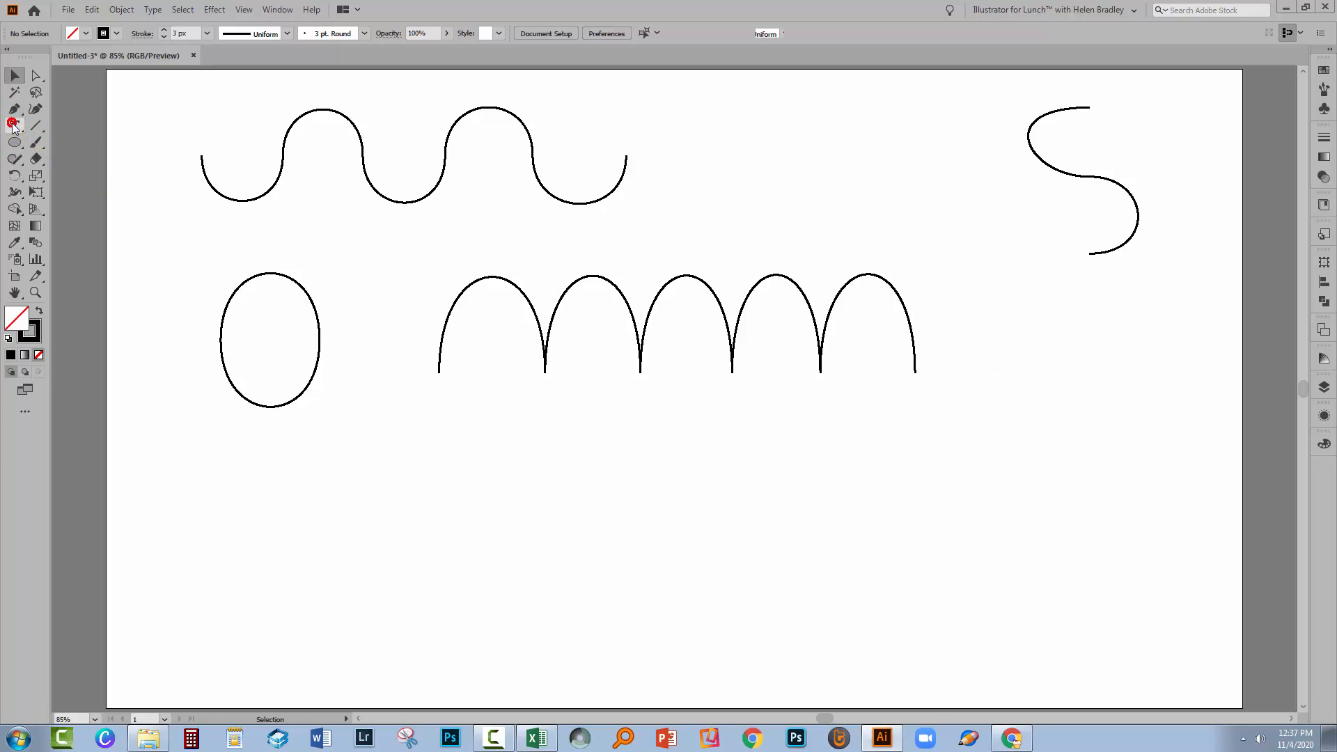
click(1069, 374)
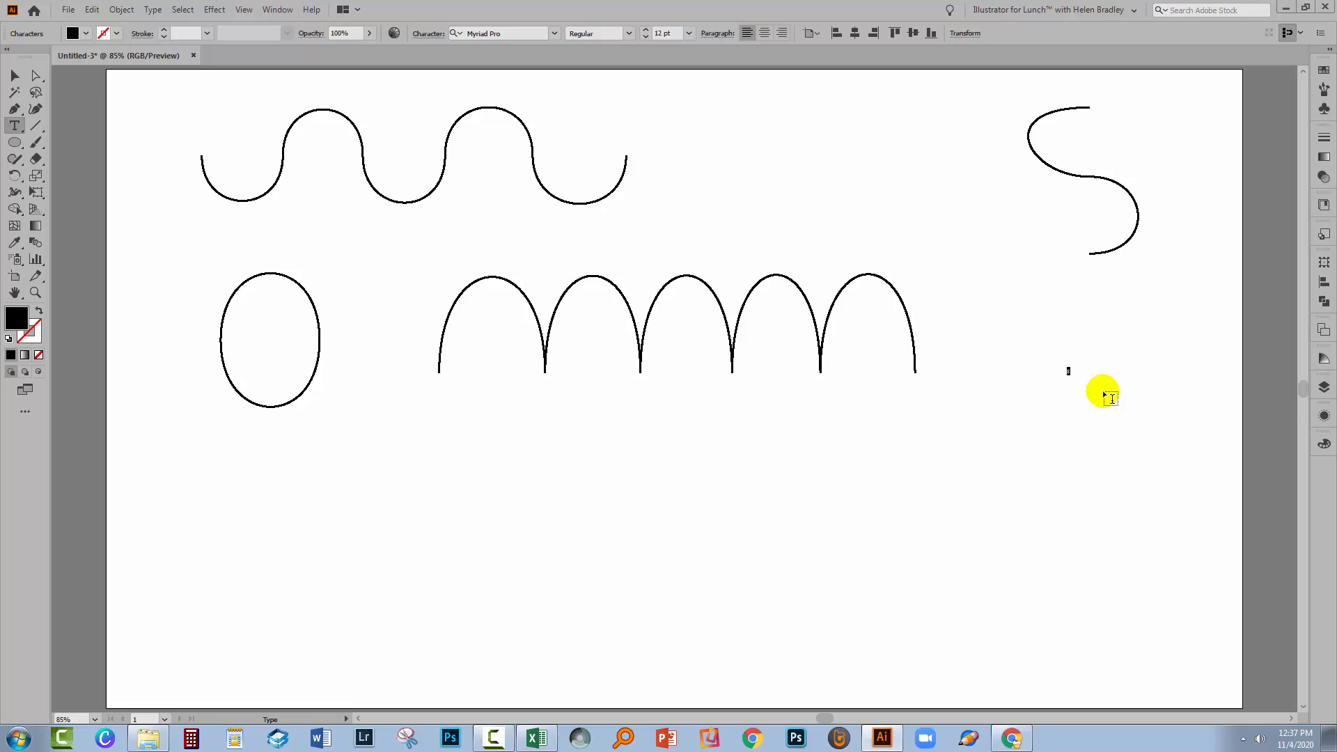
click(14, 74)
drag(1065, 377, 868, 667)
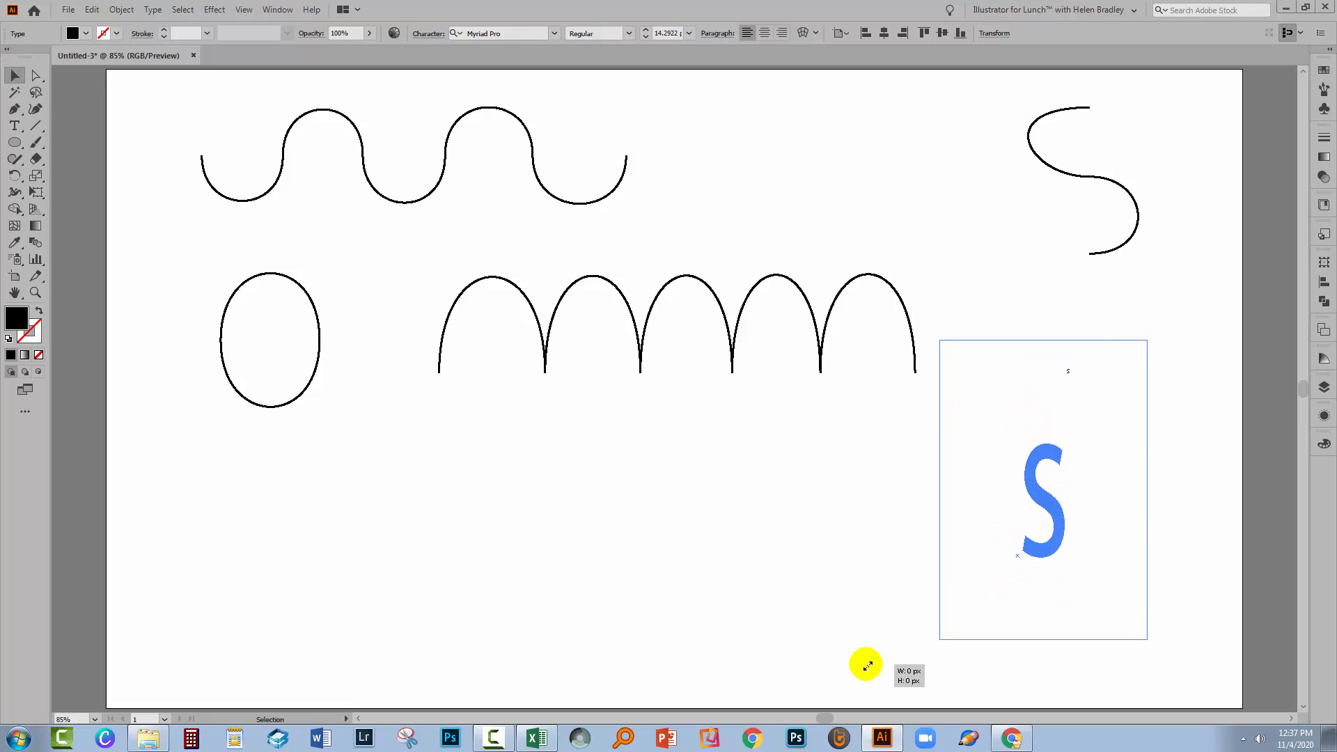
drag(1062, 538, 1081, 455)
drag(1092, 404, 1164, 407)
drag(1038, 531, 952, 621)
drag(1060, 282, 1059, 191)
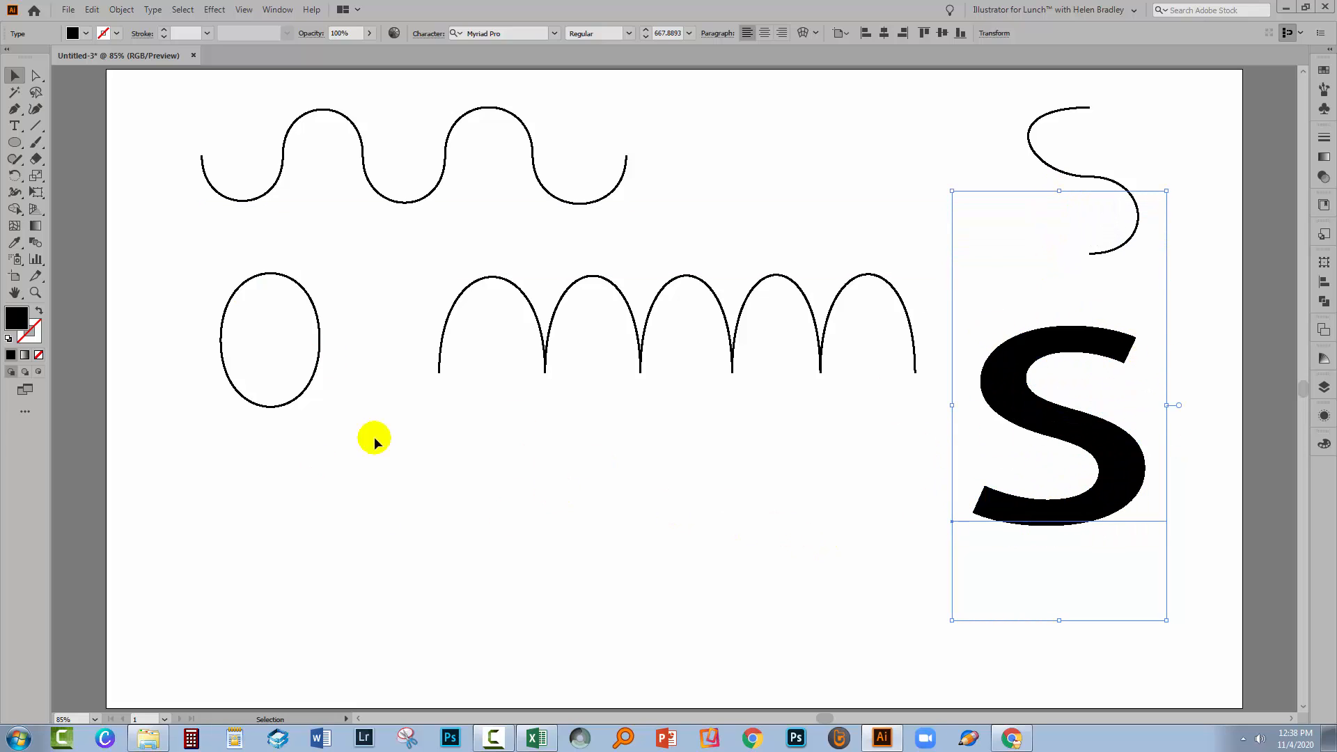
Step: Fill the large letter s with light grey a8a7a7
click(17, 318)
double_click(17, 320)
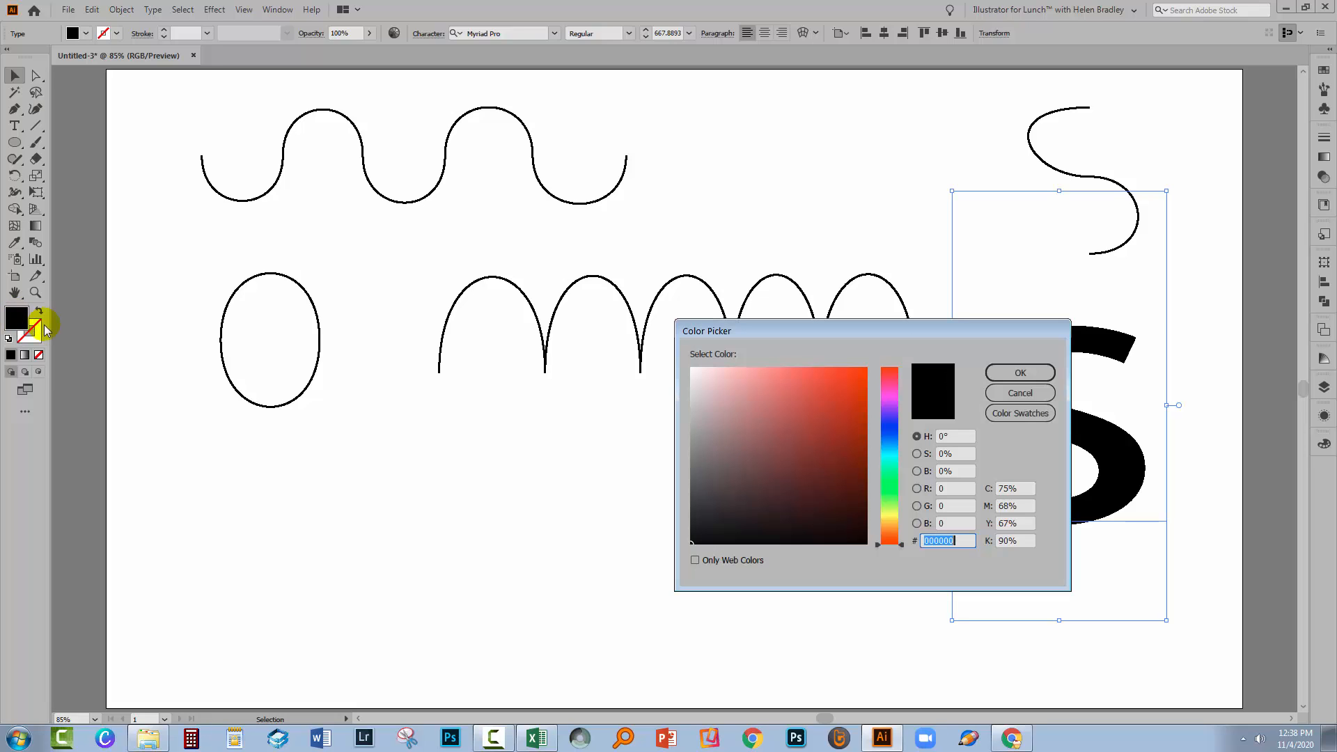
click(693, 427)
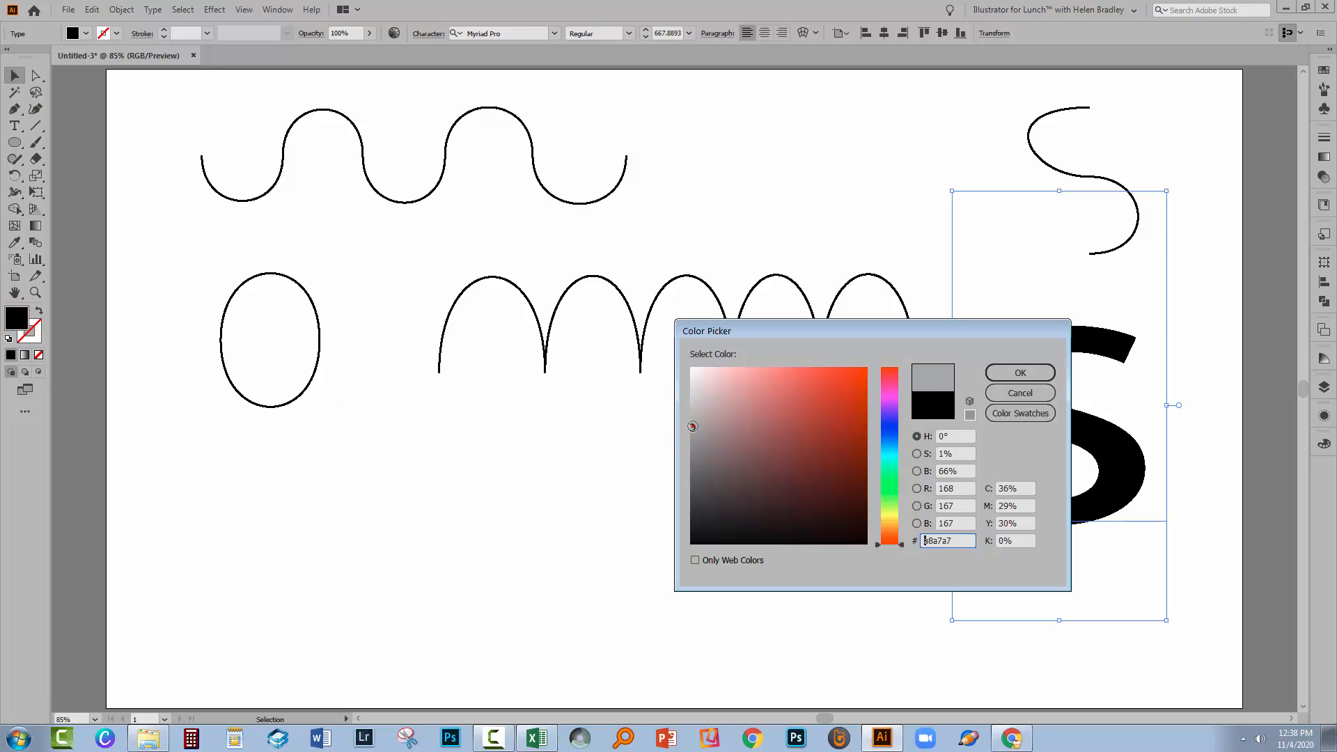
click(1019, 372)
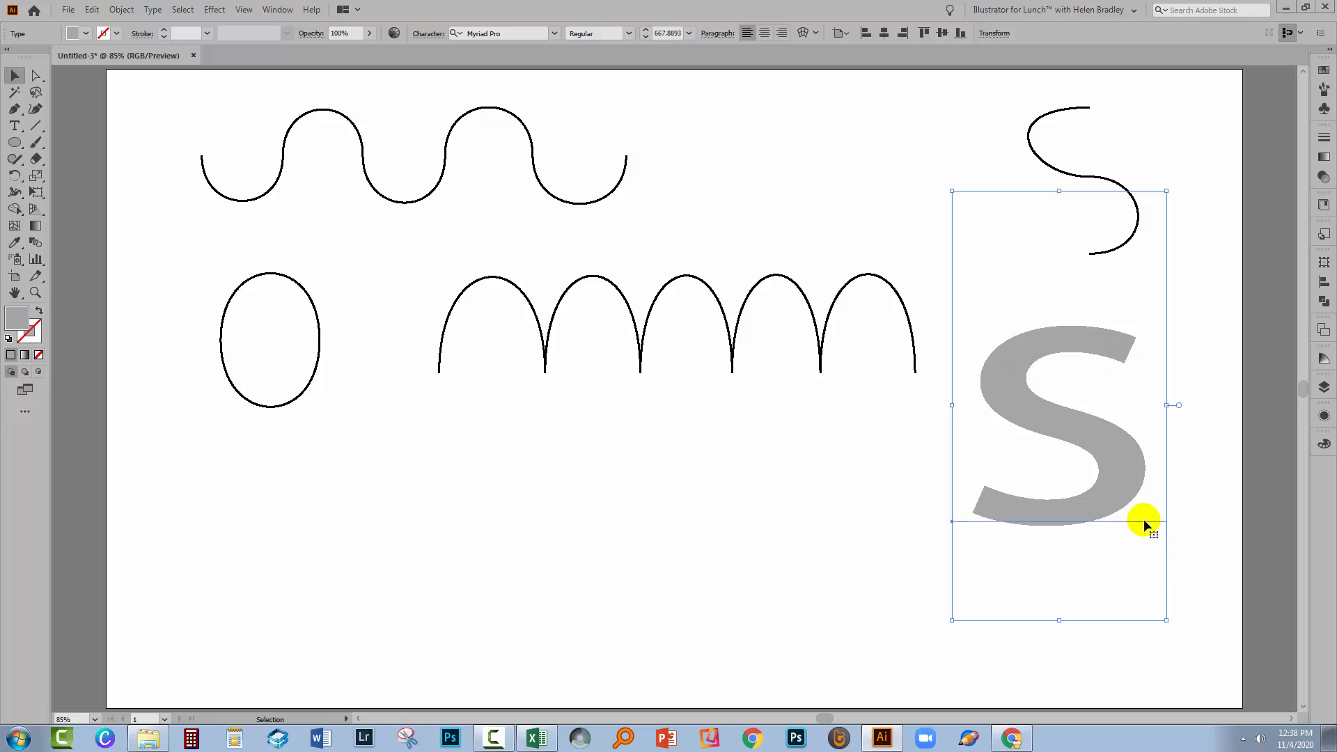
Step: Lock the grey letter s within its layer so it can serve as a tracing template
click(1324, 386)
click(1194, 413)
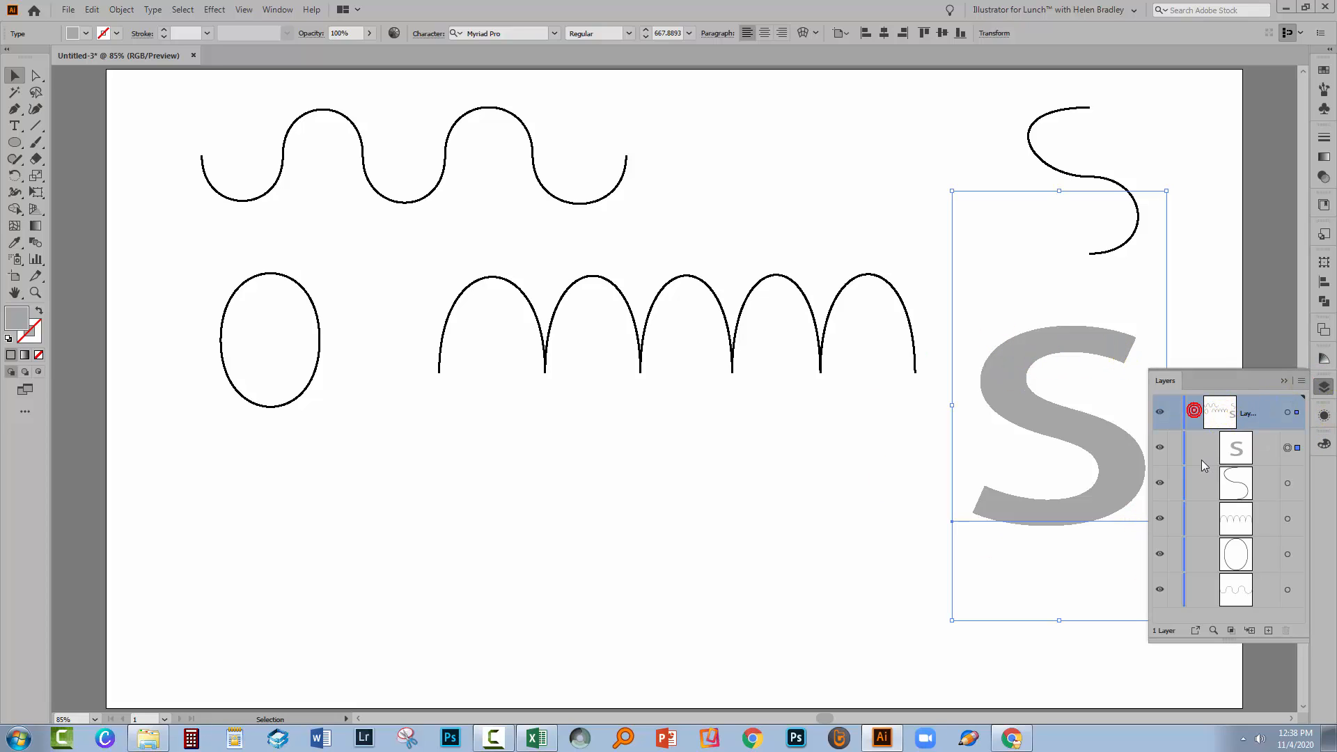
click(1175, 450)
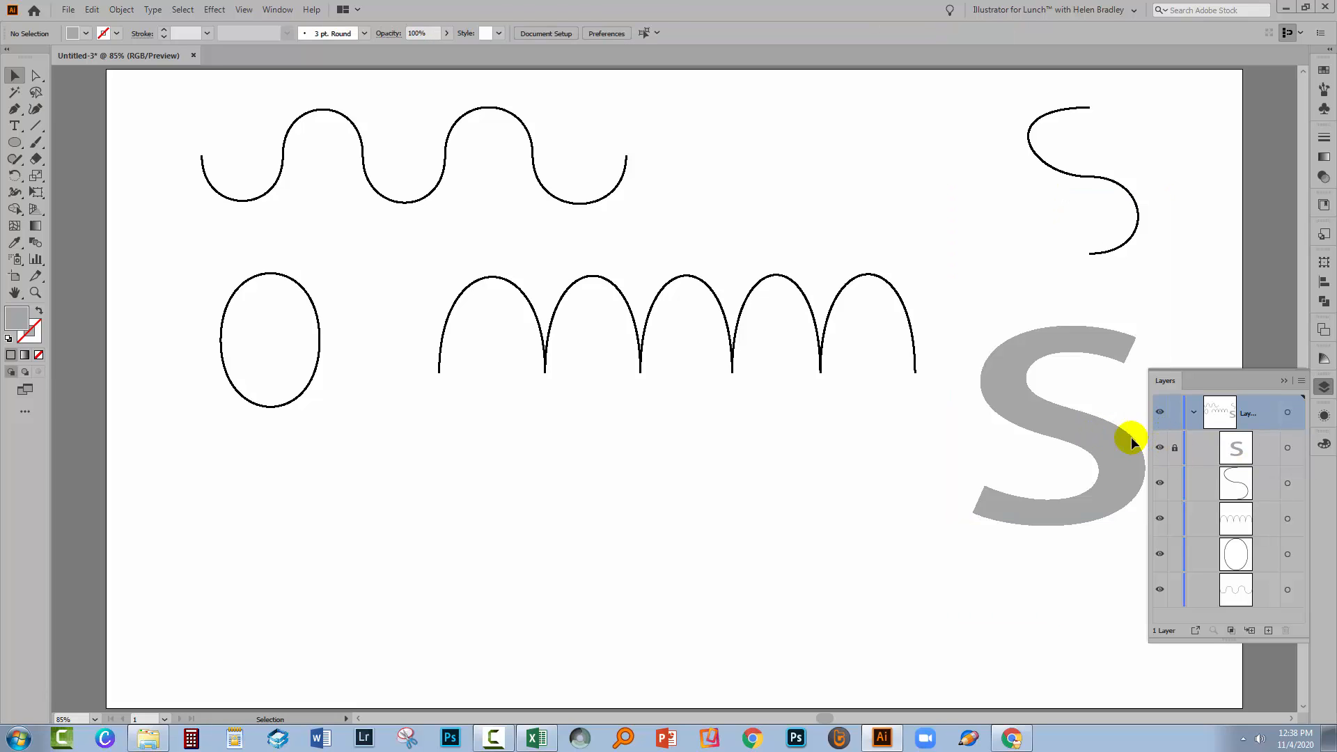
click(1286, 383)
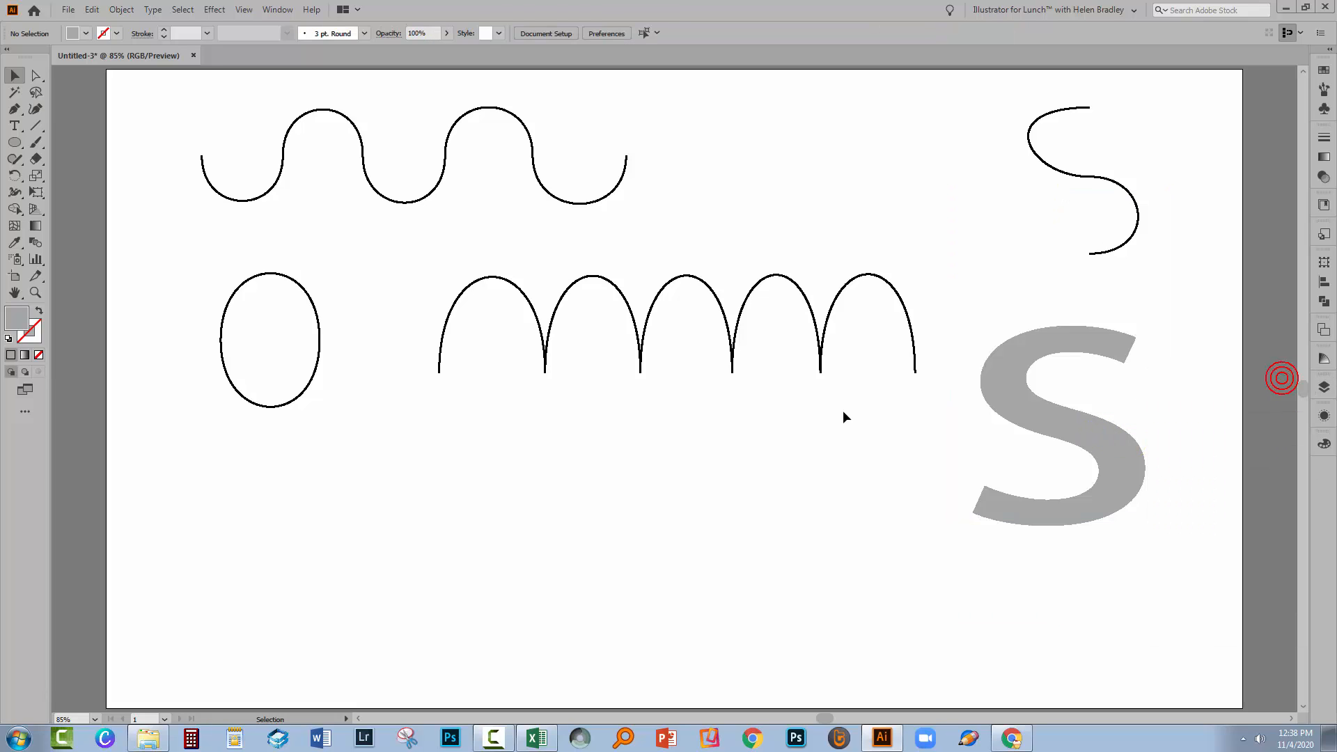
Step: Prepare the Pen tool with no fill and a black 000000 stroke by swapping fill and stroke and recolouring the stroke
click(15, 109)
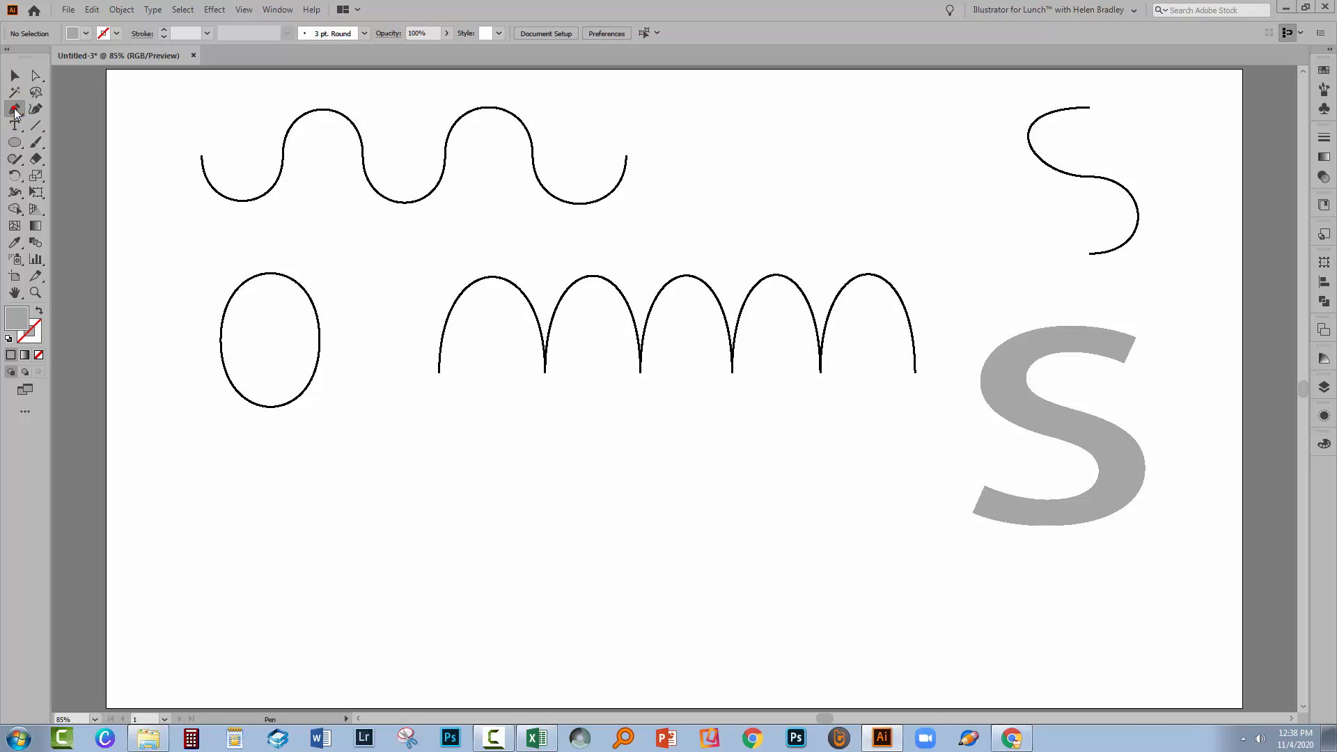
click(39, 311)
click(28, 341)
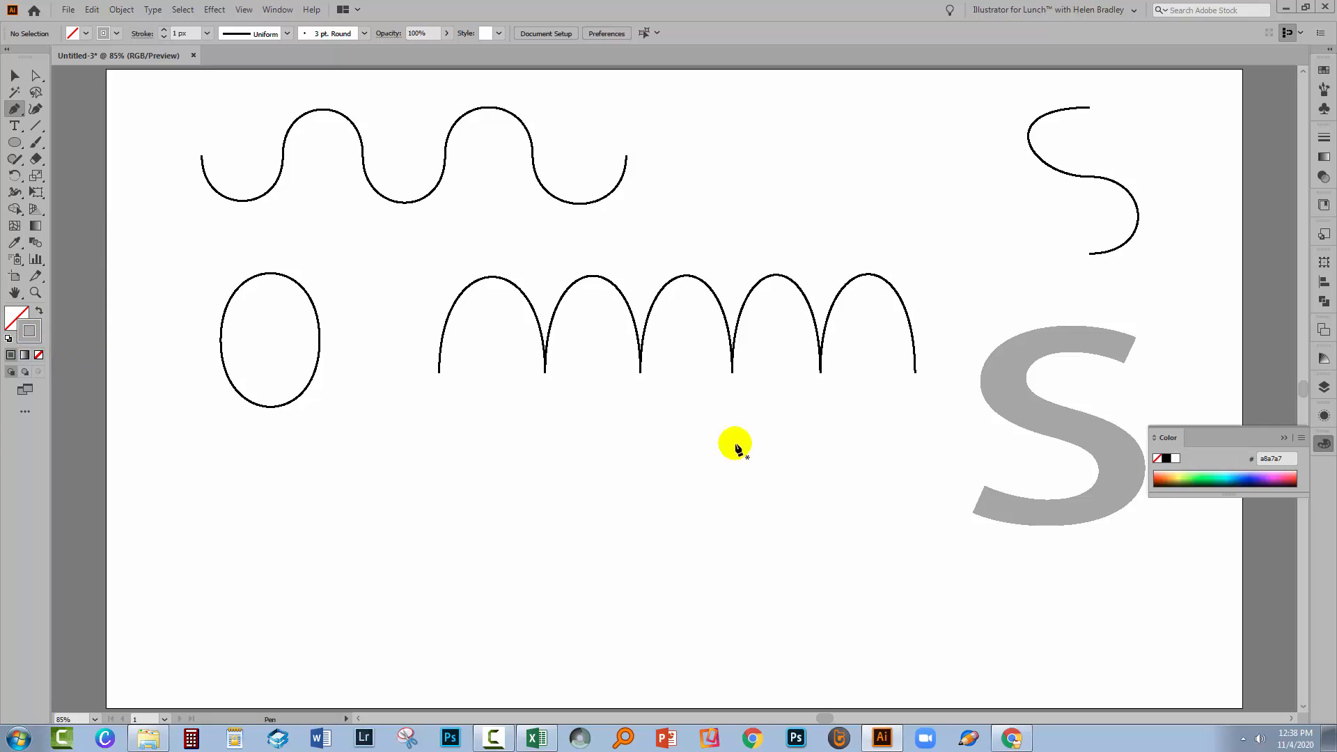
click(1166, 458)
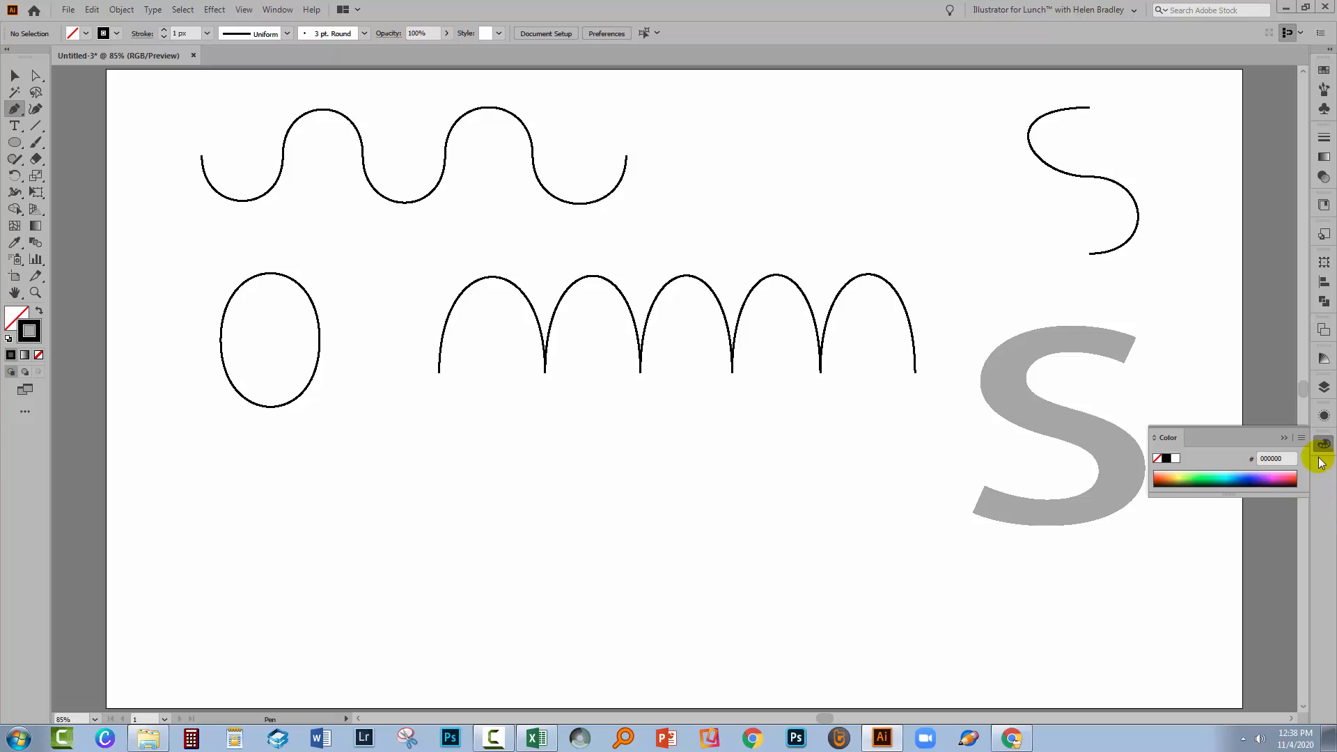
click(1284, 437)
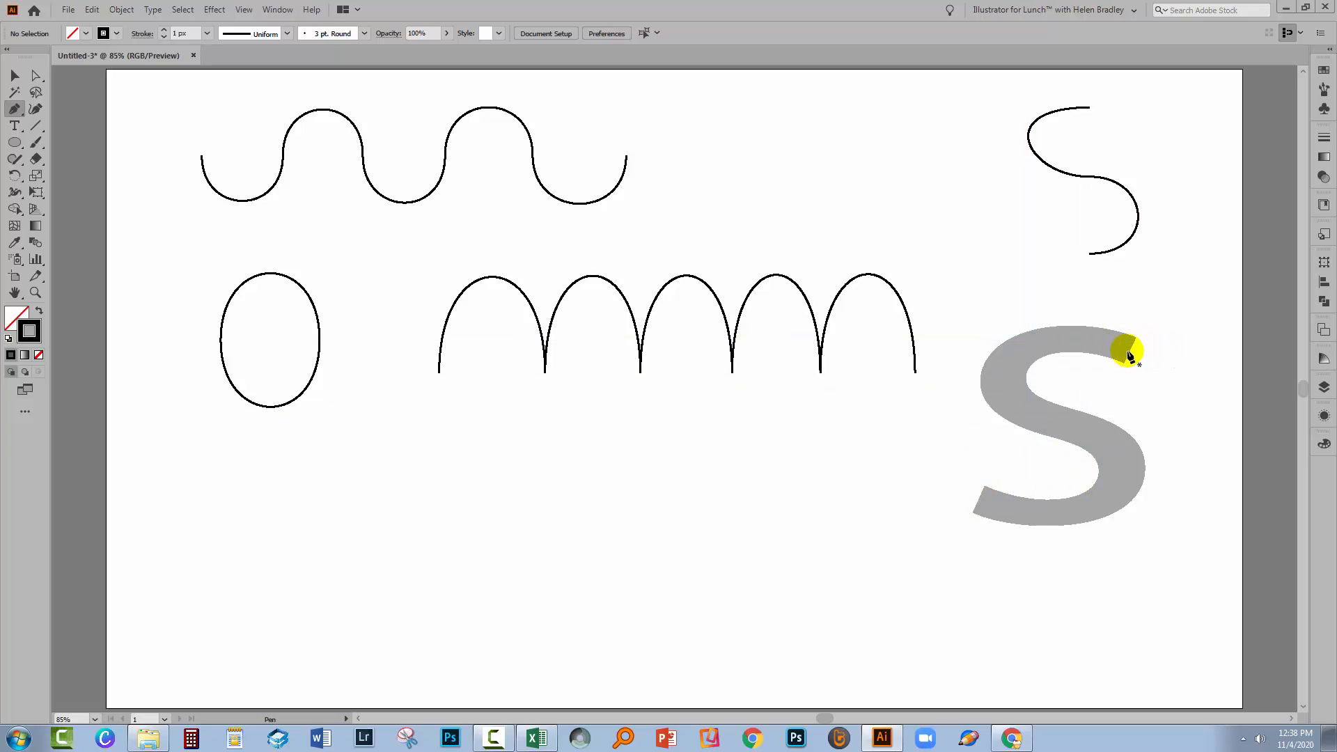
Step: Trace the grey letter's centre line with three smooth points at its upper end, middle and lower end, angling the handles to follow the curves
drag(1130, 348, 985, 311)
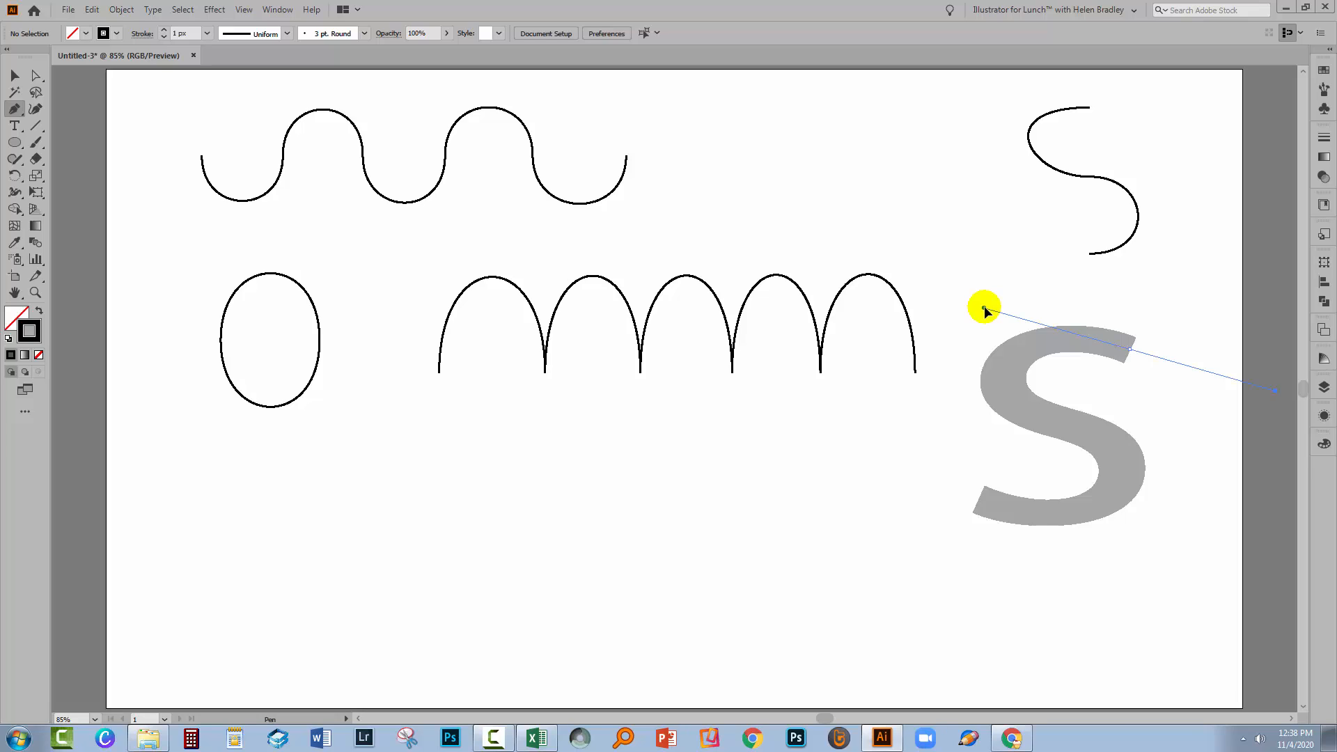
drag(985, 309, 973, 303)
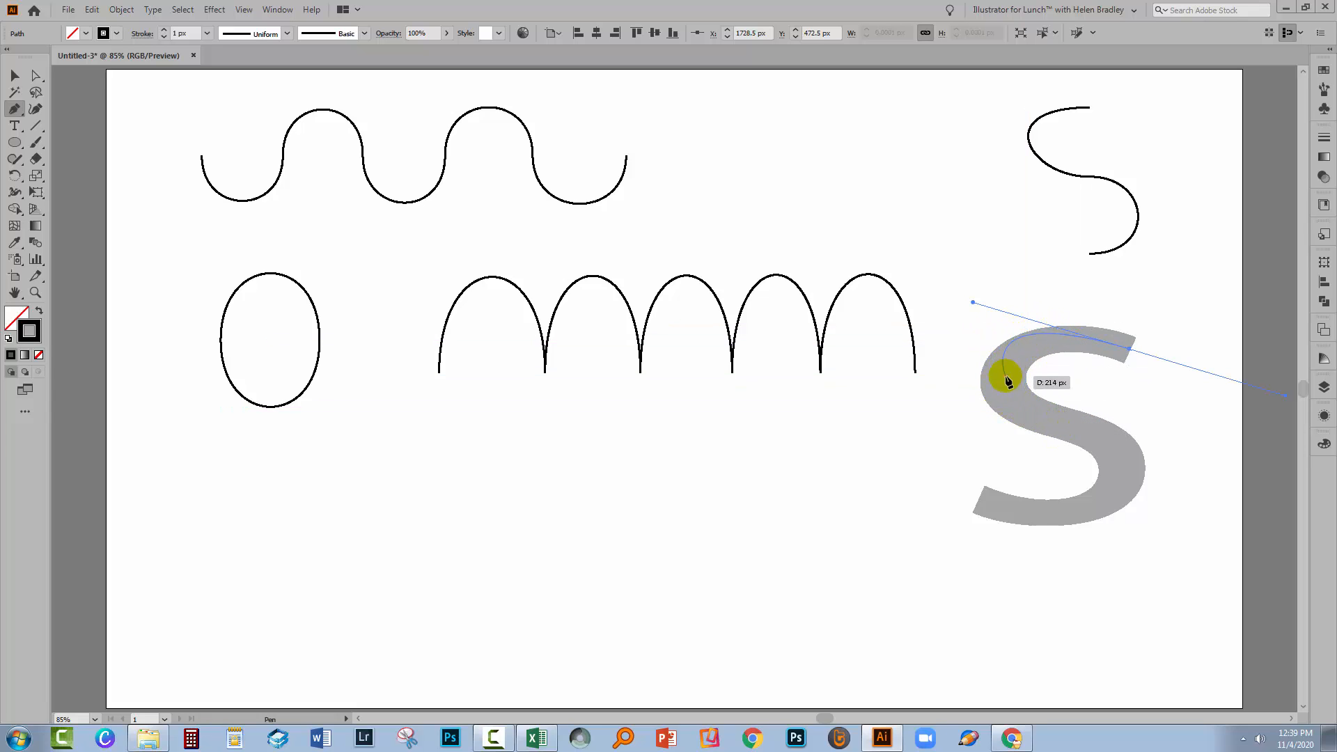
click(1063, 425)
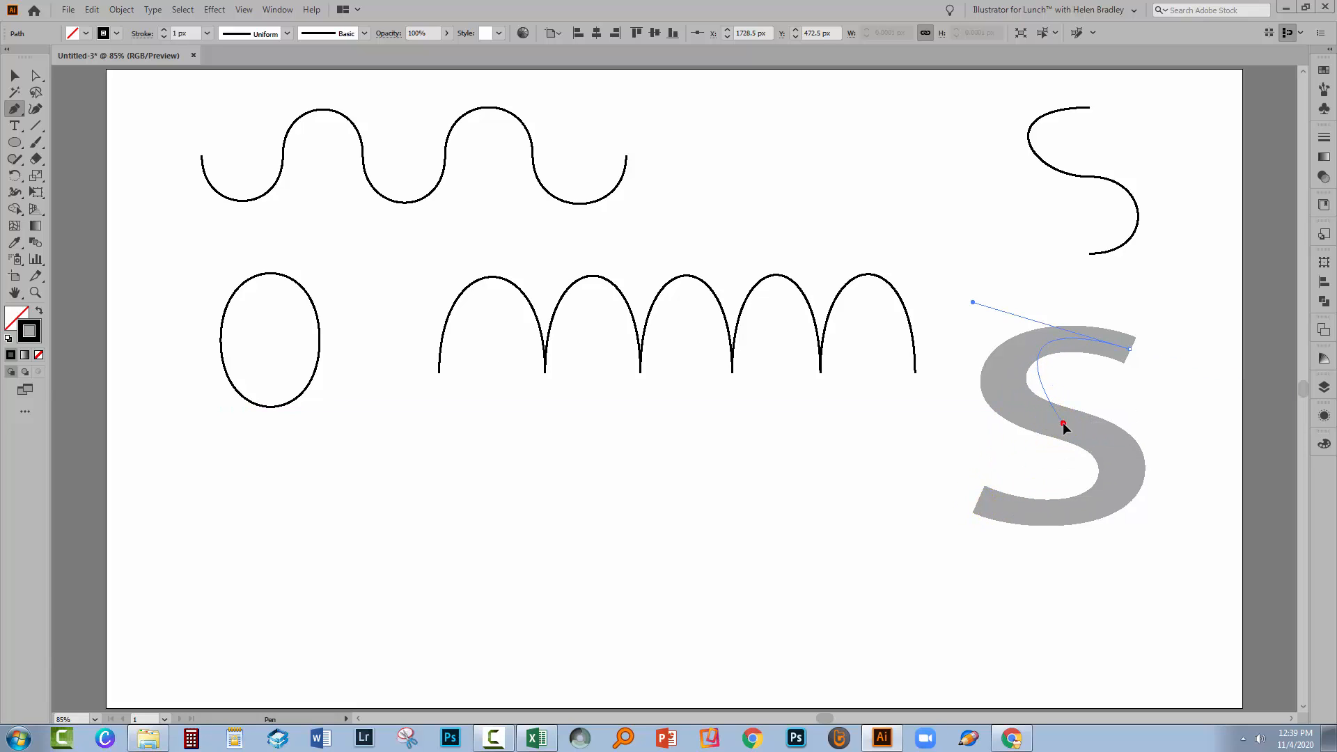
drag(1131, 461, 1151, 432)
drag(1151, 429, 1151, 431)
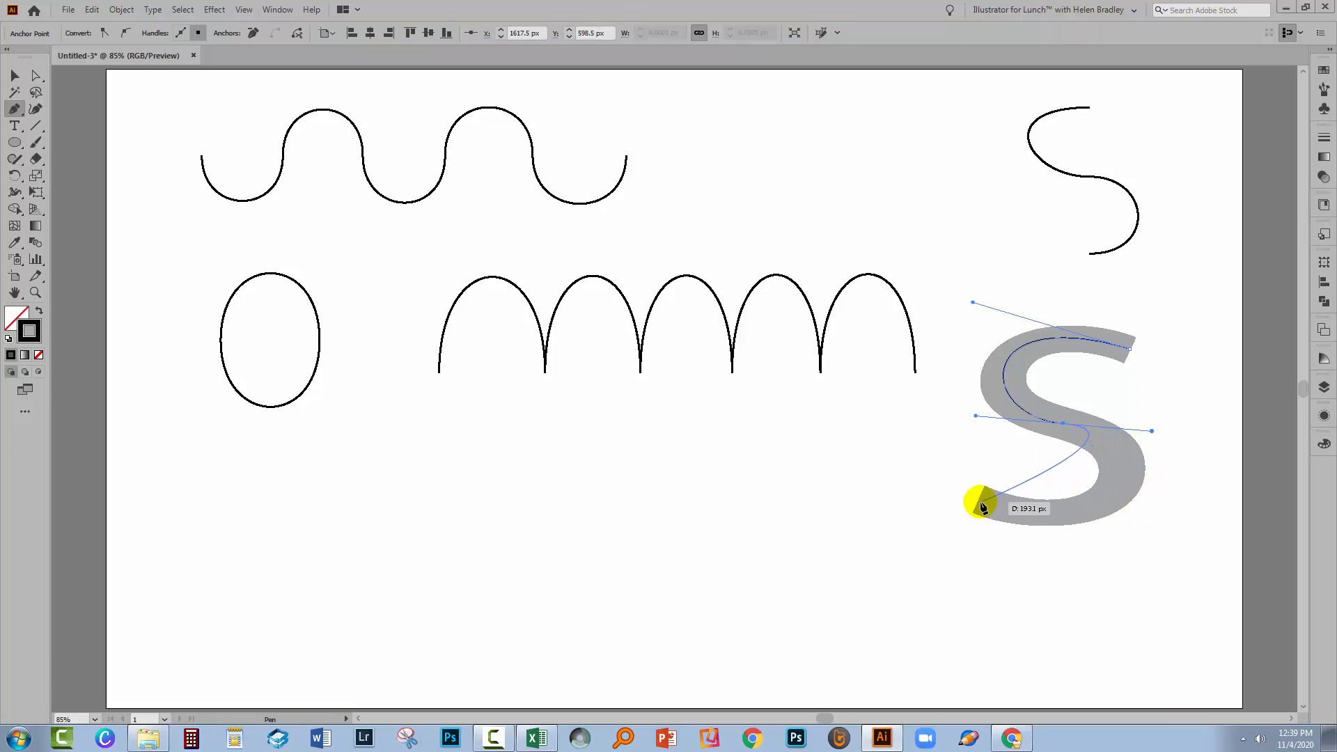
drag(981, 502, 815, 447)
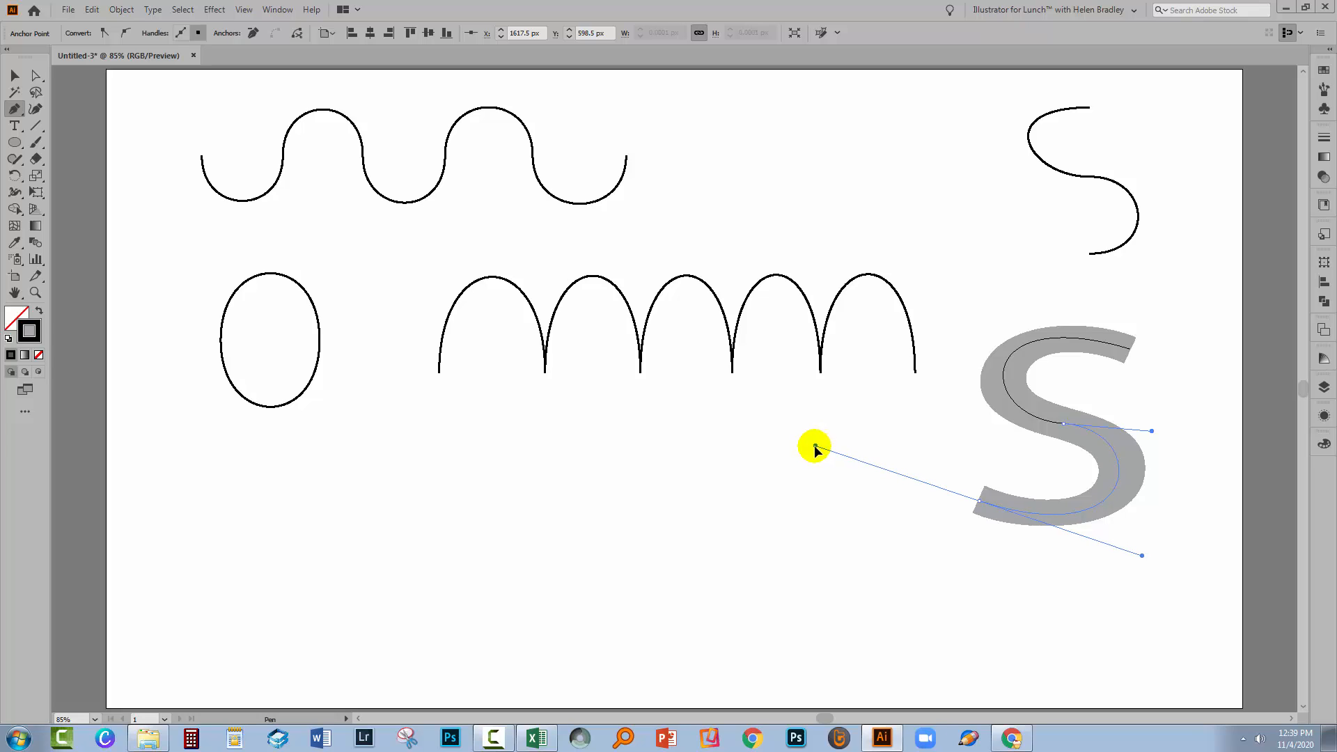
drag(815, 447, 816, 446)
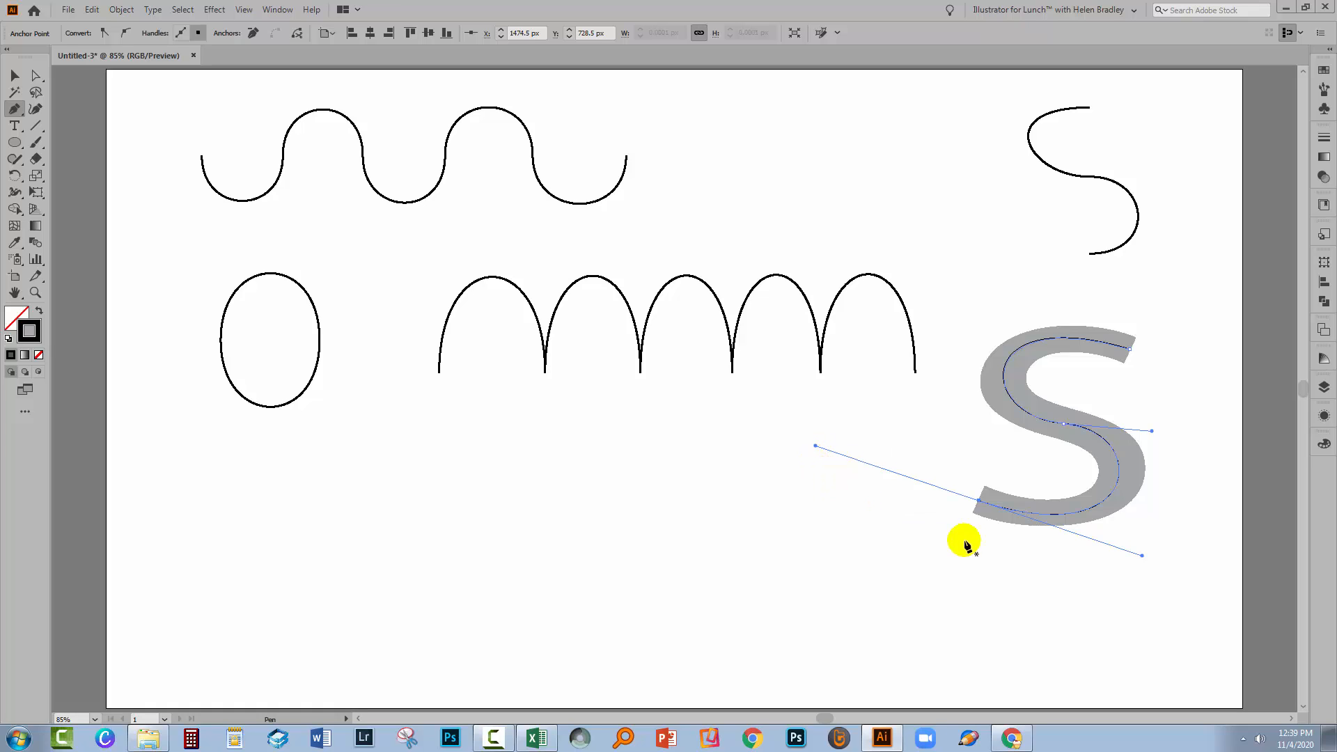
Step: Increase the traced S path's stroke weight to 12 px and deselect it
click(16, 77)
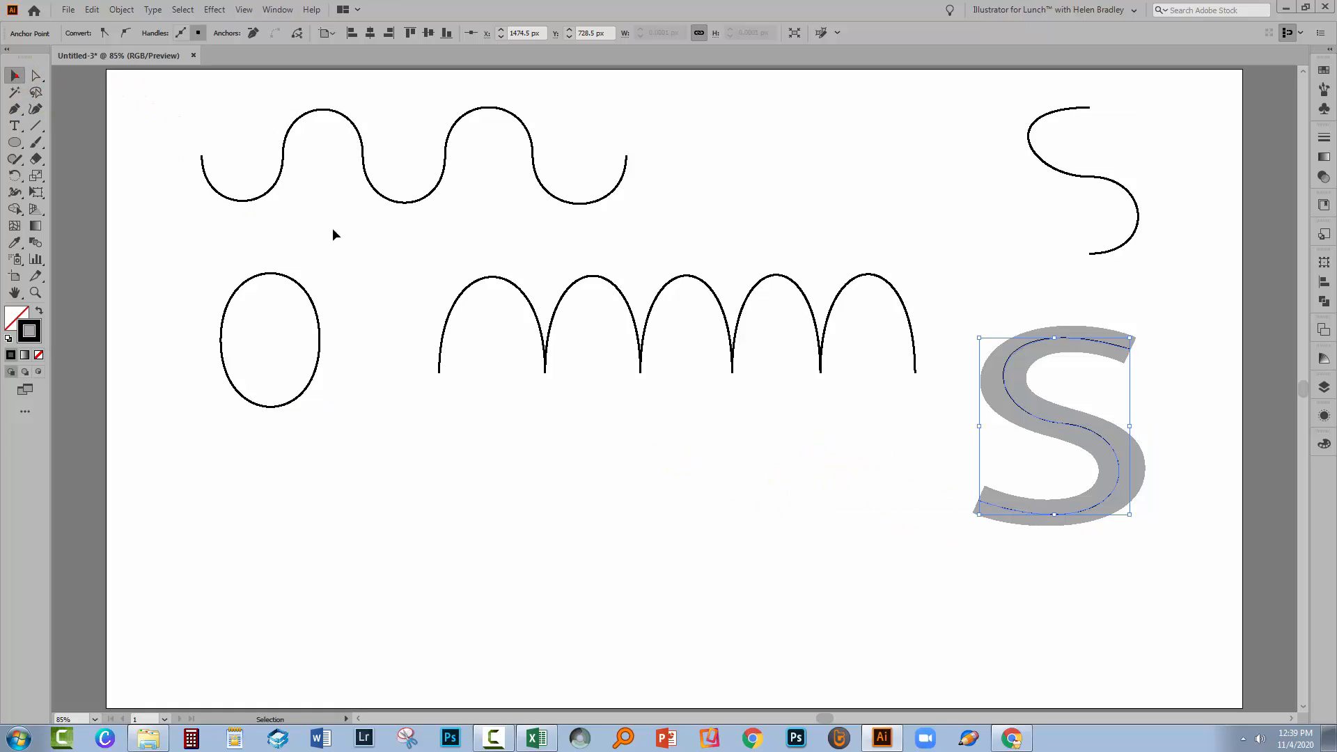
click(1055, 513)
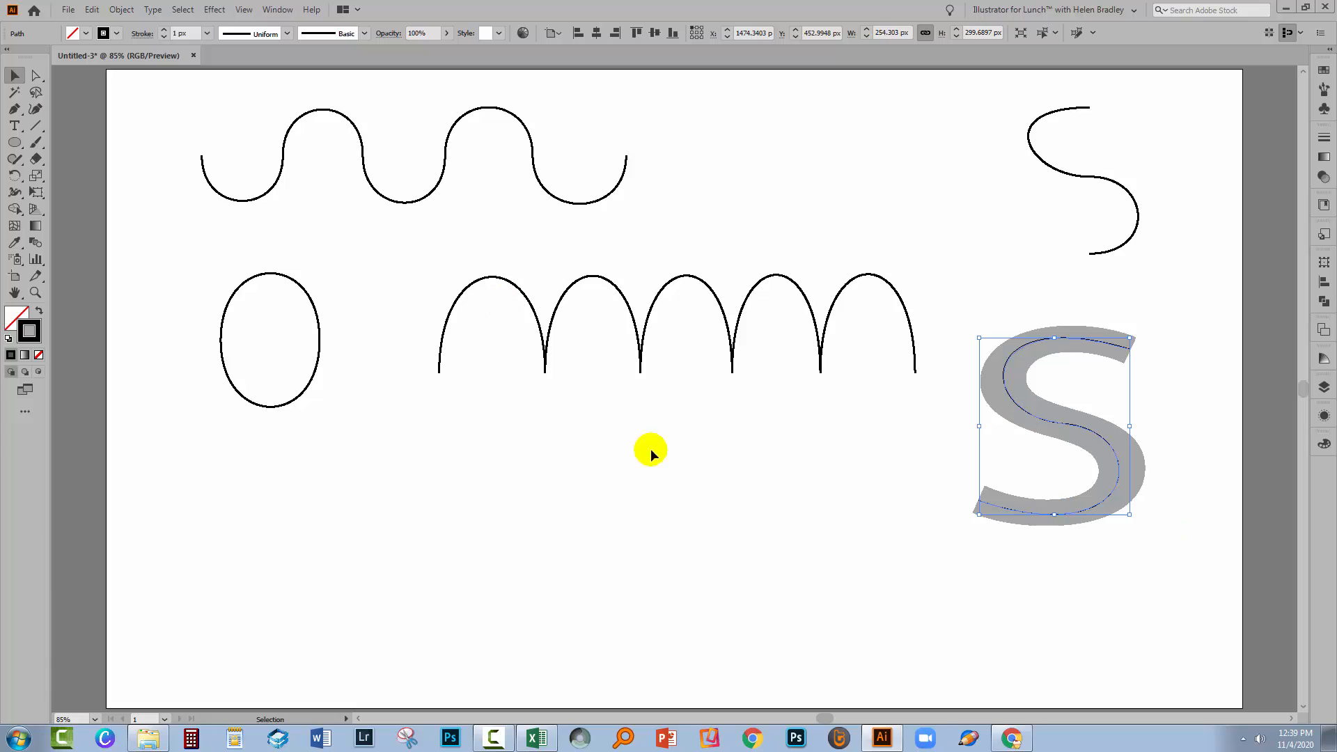
click(163, 30)
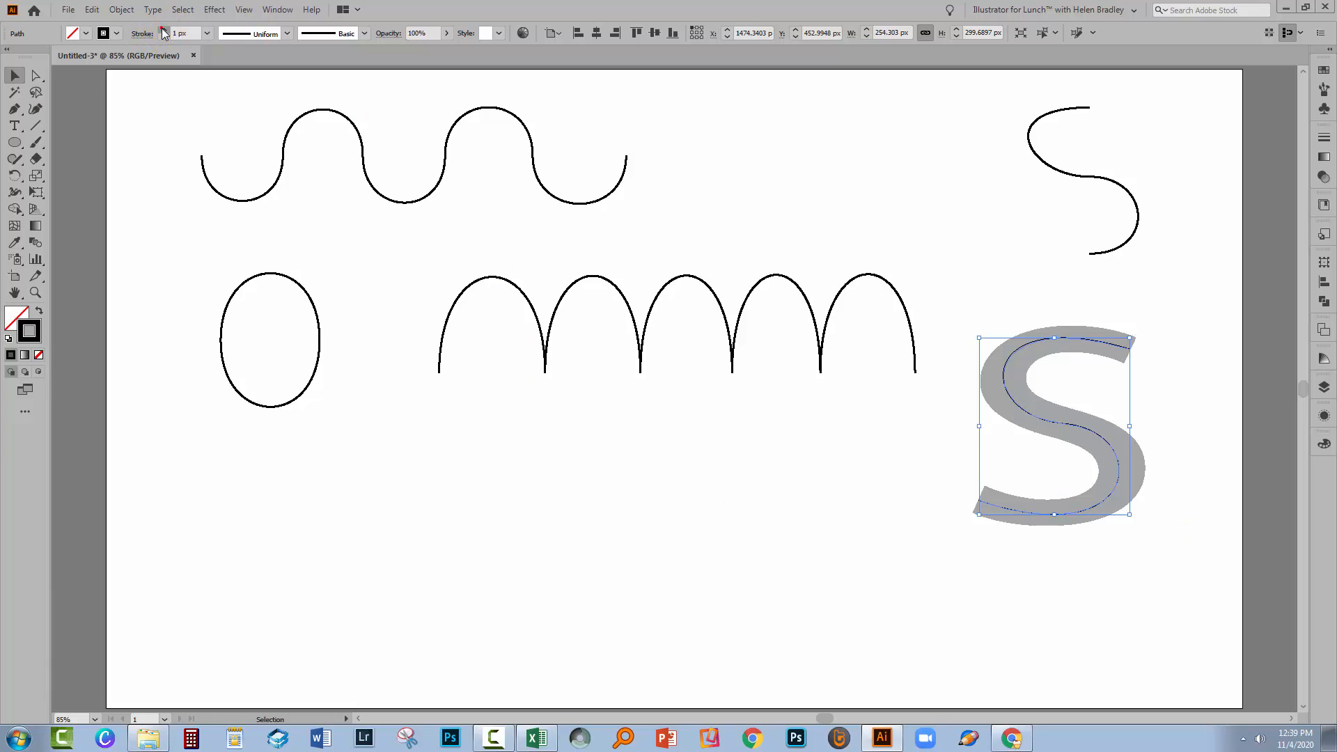
click(163, 30)
click(163, 30)
click(163, 30)
click(163, 30)
click(163, 30)
click(163, 30)
click(163, 30)
click(163, 30)
click(163, 30)
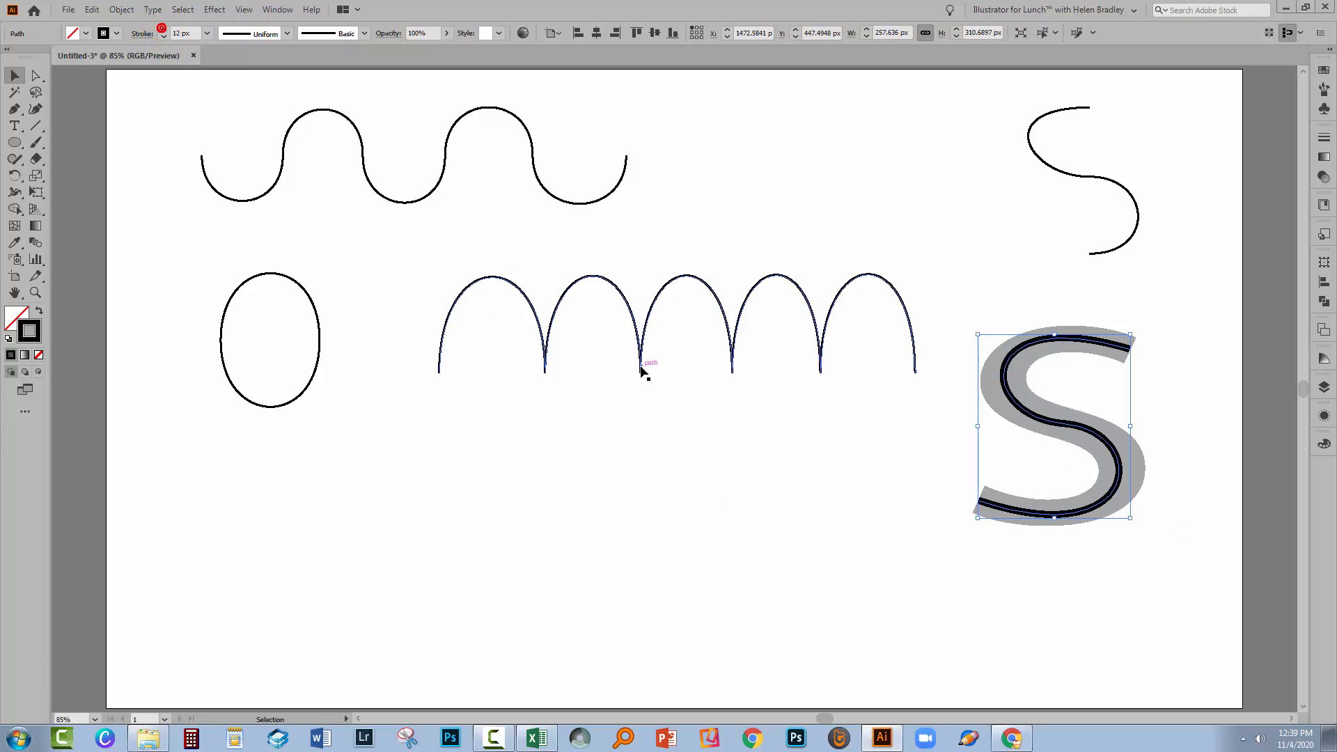
click(1056, 520)
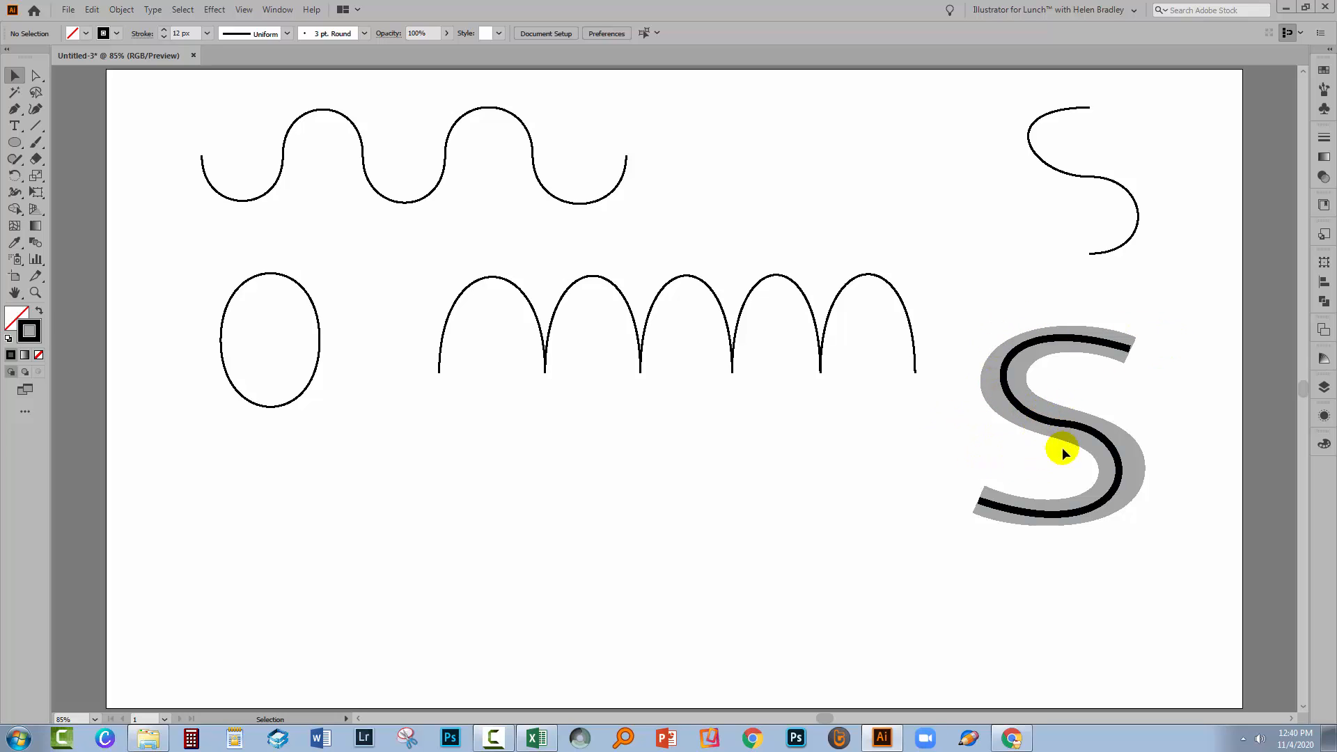
Step: Tilt the traced S path's middle anchor handles more steeply so the central stretch follows the grey letter better
click(36, 74)
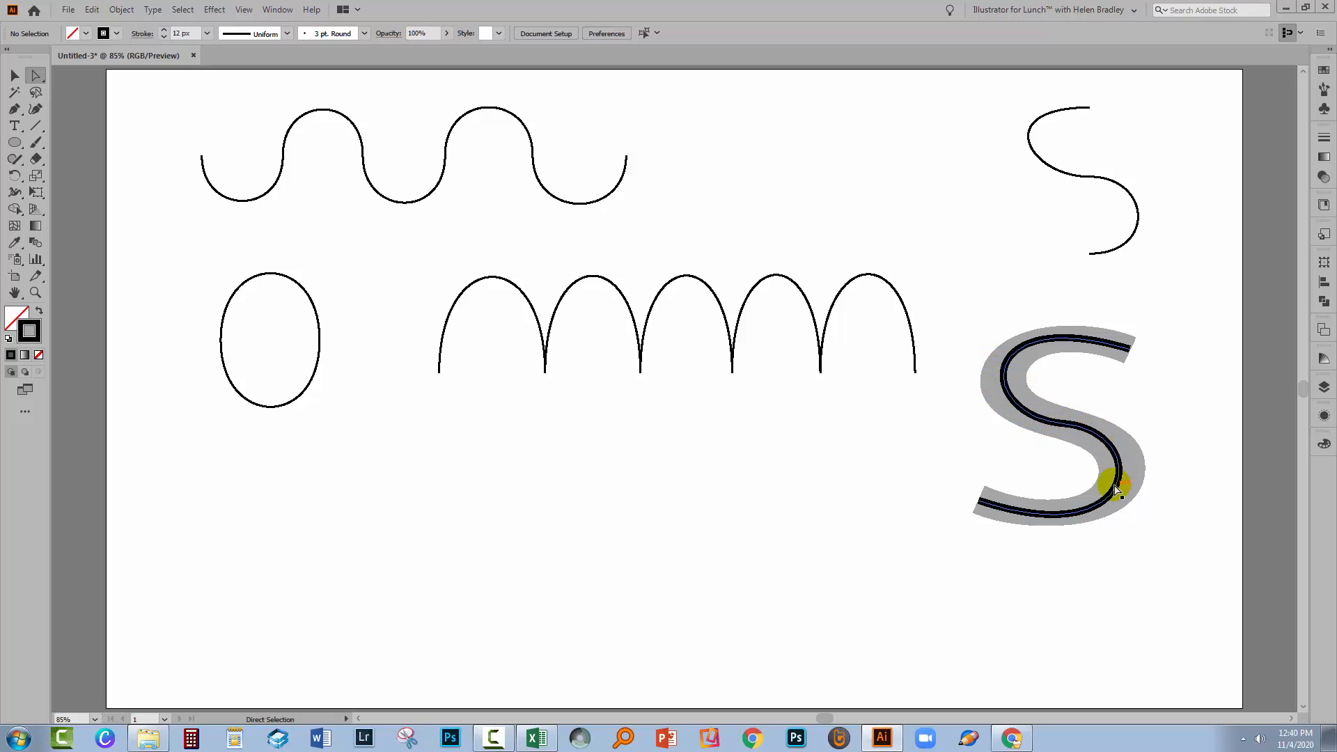
click(1068, 453)
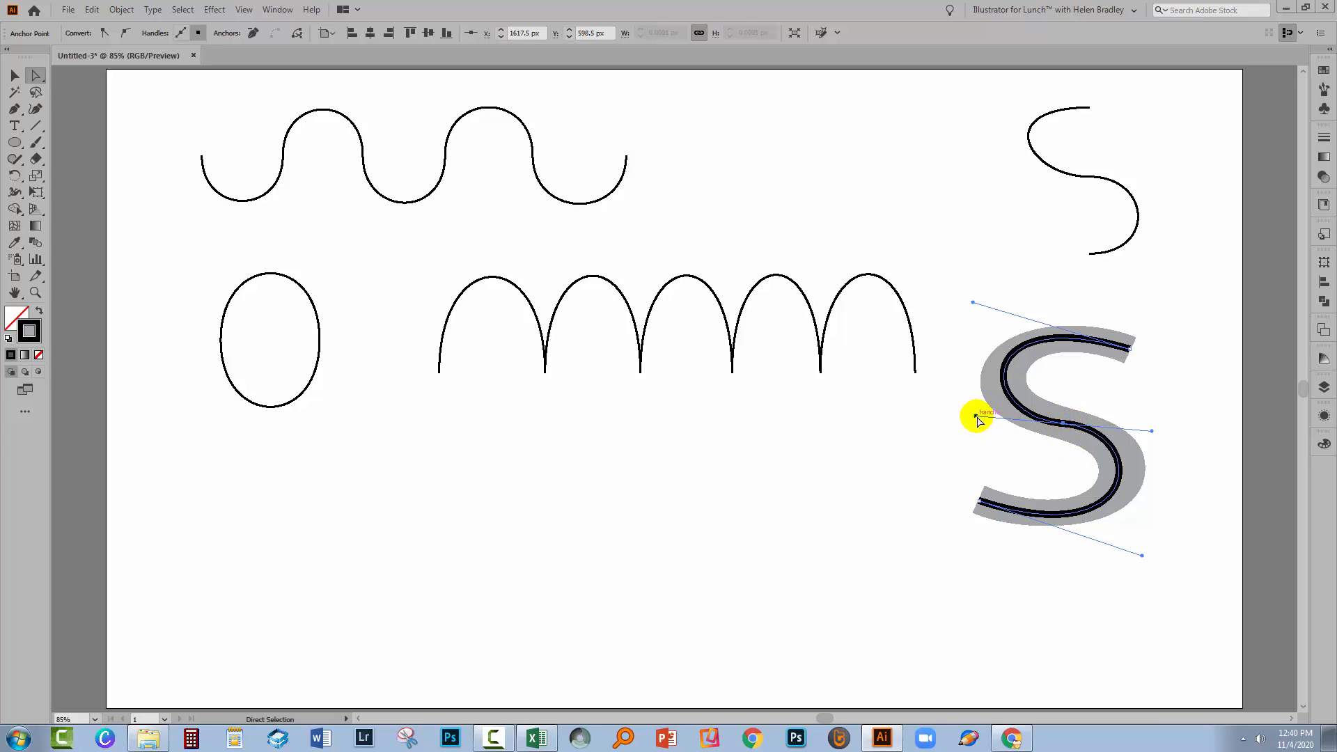
drag(976, 418, 979, 415)
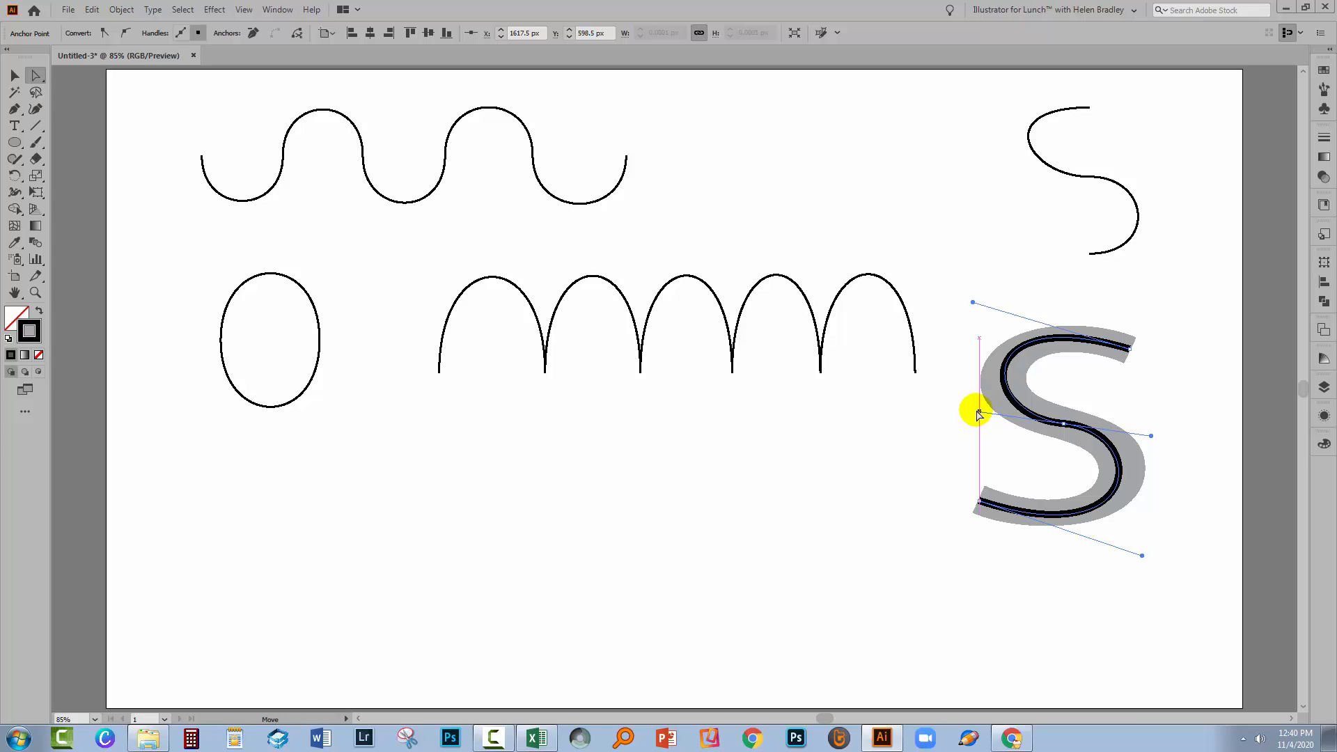
click(978, 415)
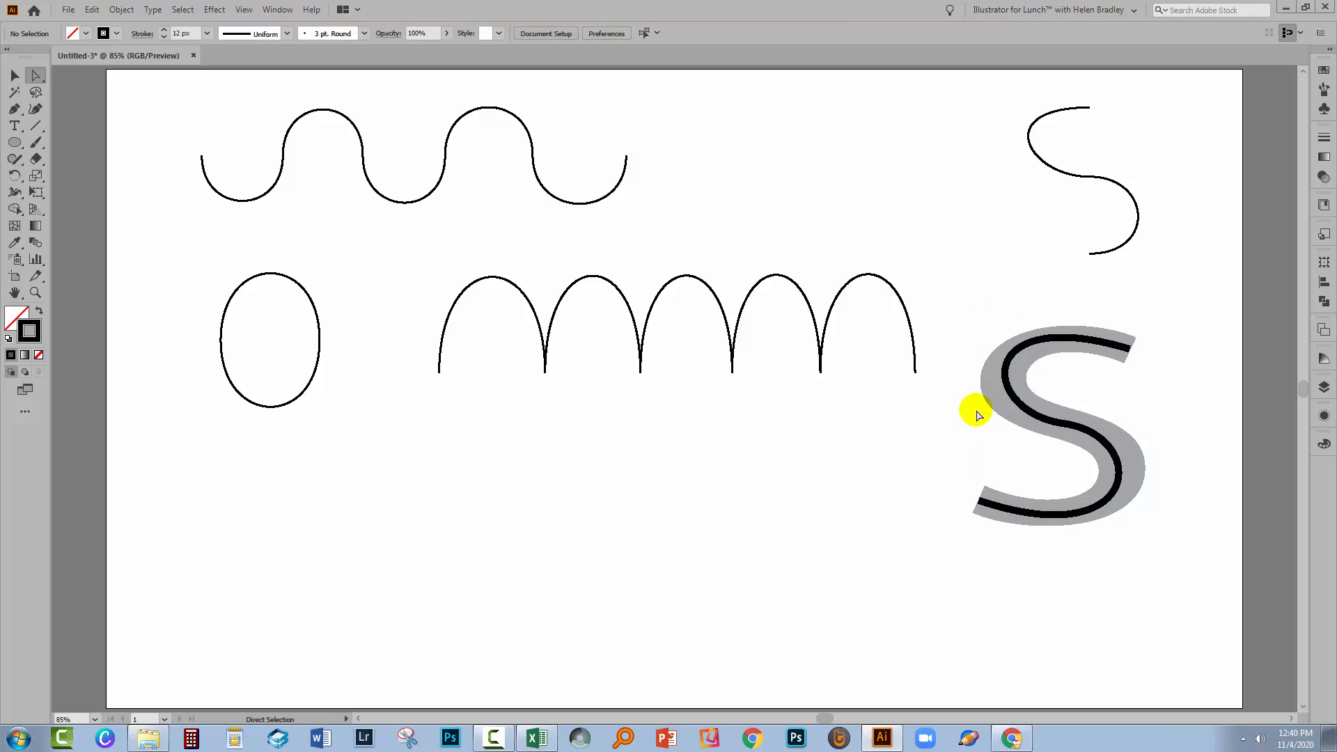
click(1049, 423)
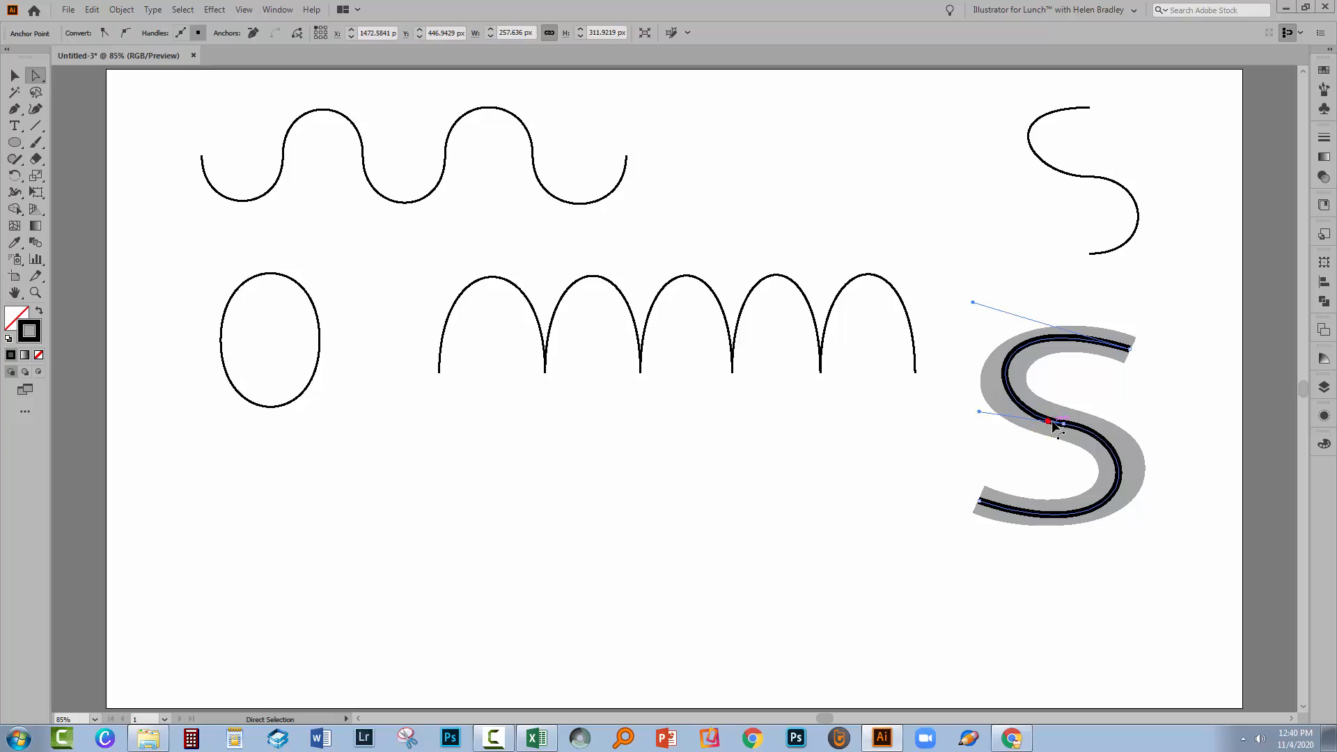
drag(979, 411, 979, 403)
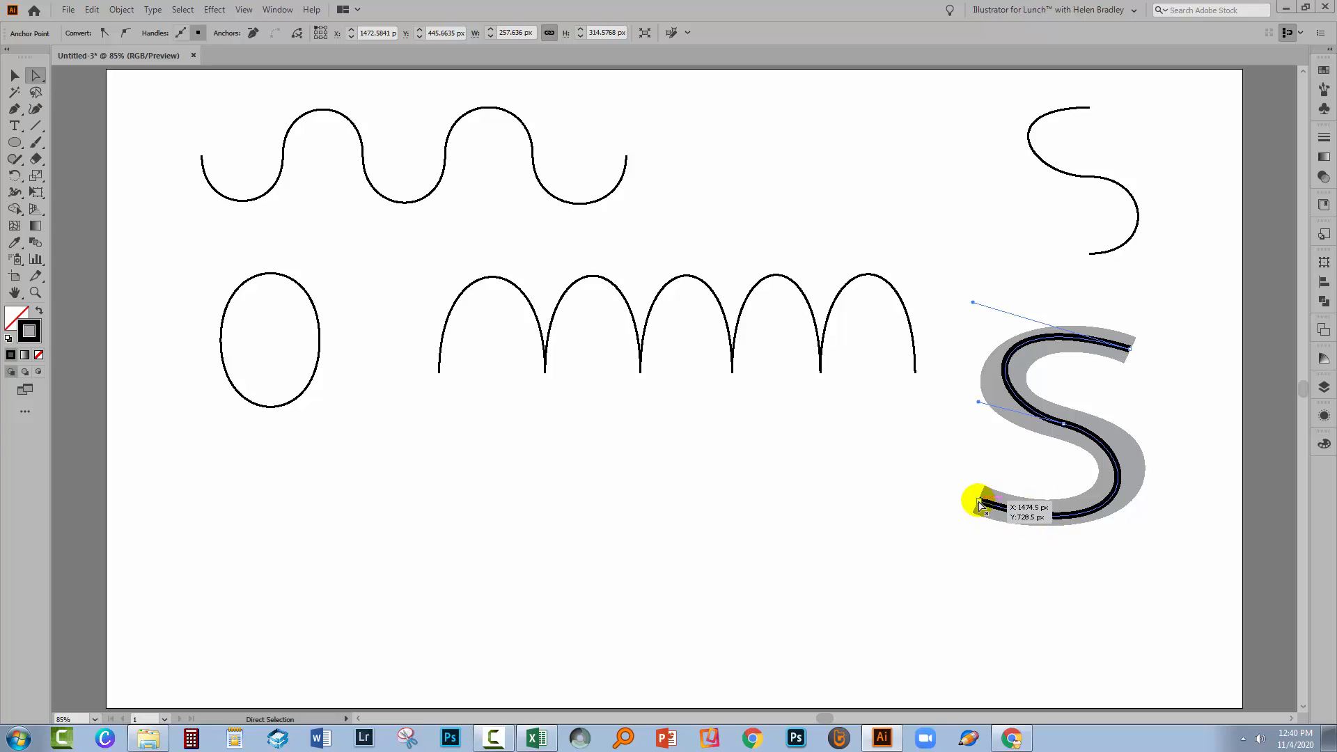
Step: Flatten the handles at the S path's lower and upper ends, lengthen the middle and lower handles slightly to centre the curve, and deselect
drag(979, 502, 1142, 542)
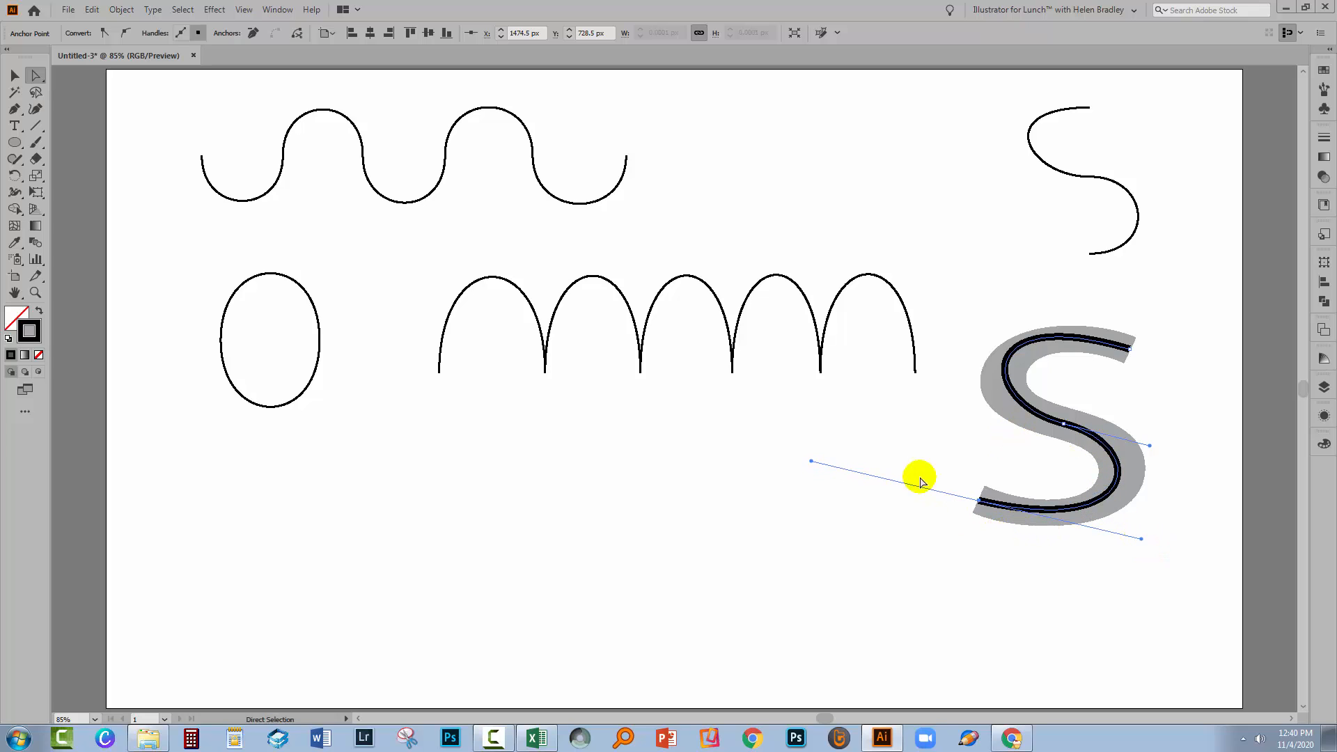
click(1129, 348)
click(973, 302)
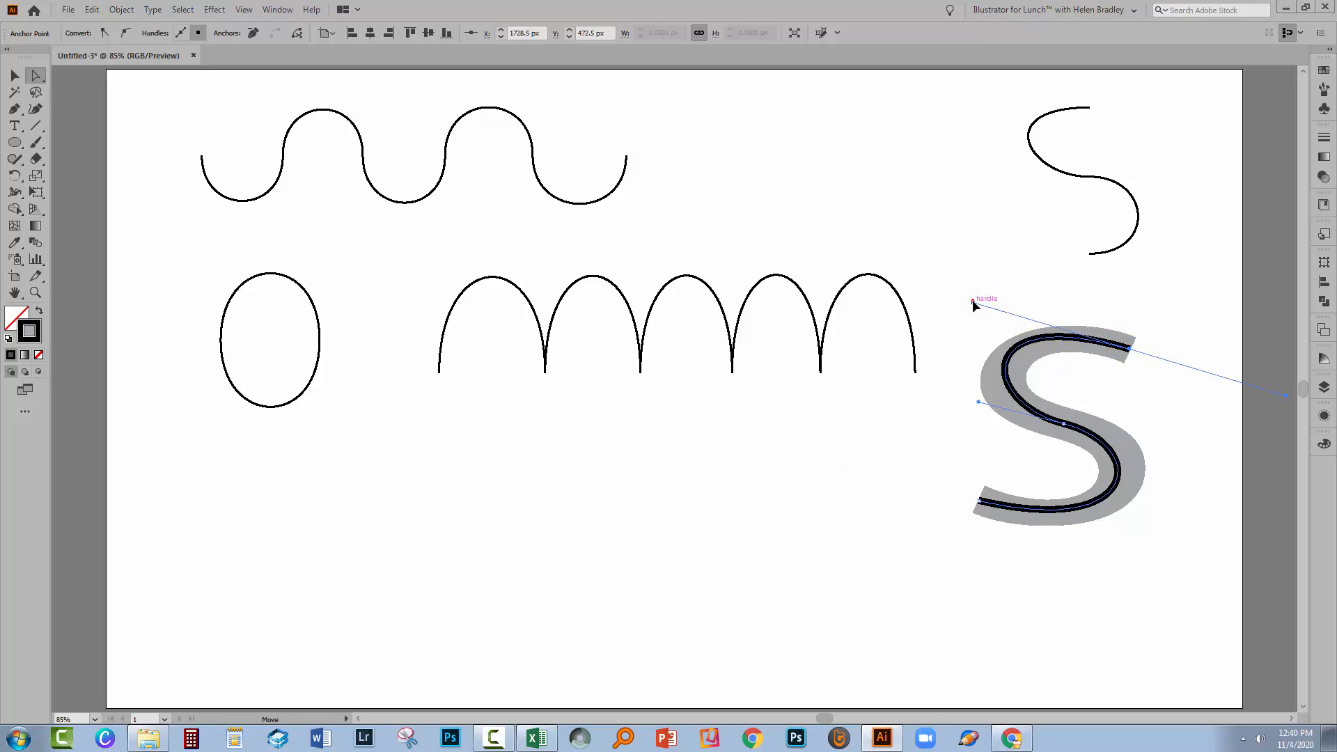
mouse_move(973, 302)
mouse_down()
mouse_move(974, 319)
mouse_move(986, 315)
mouse_up()
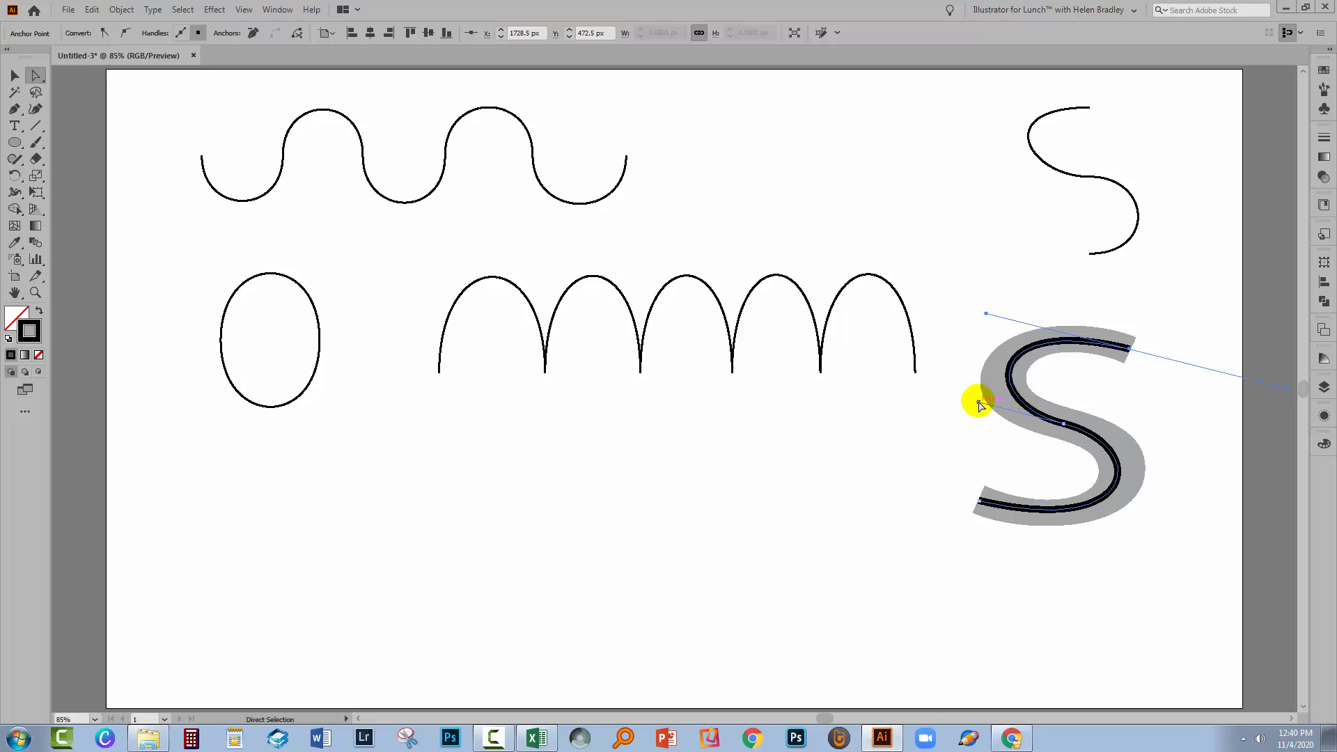
drag(979, 402, 964, 402)
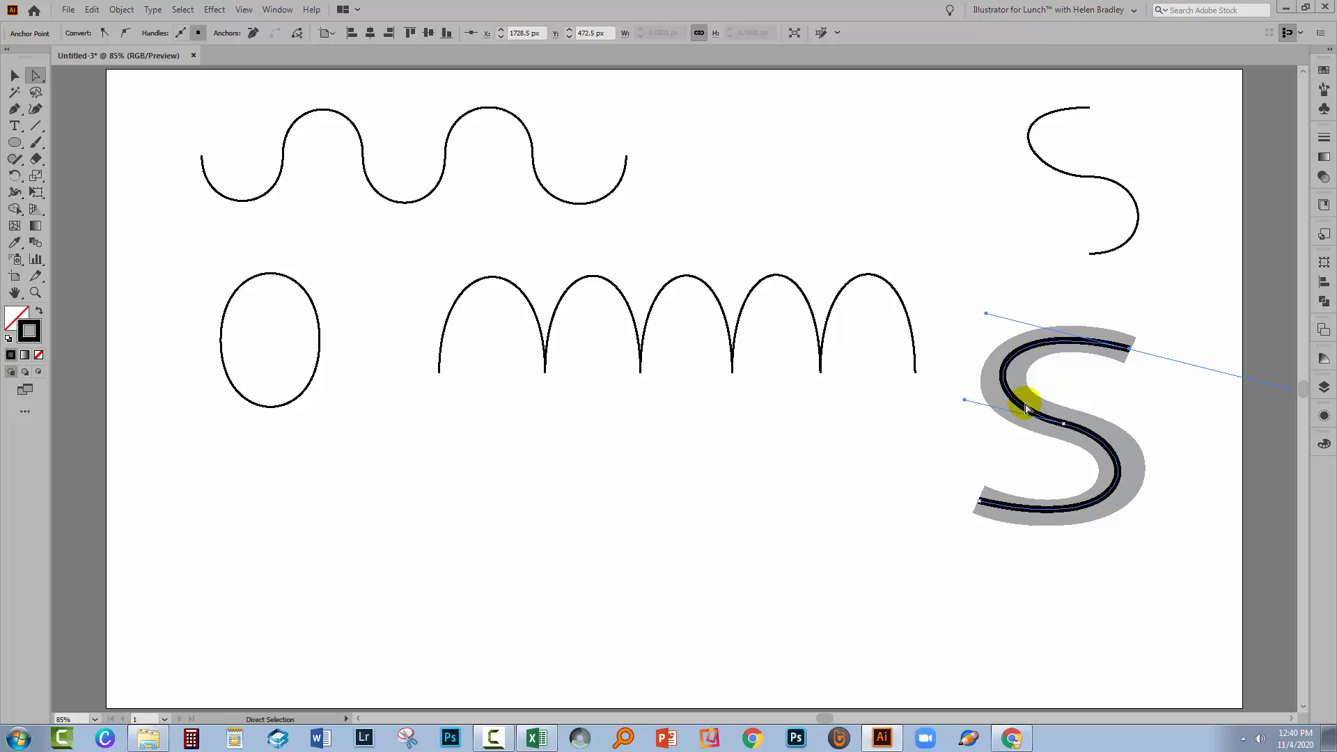
click(979, 501)
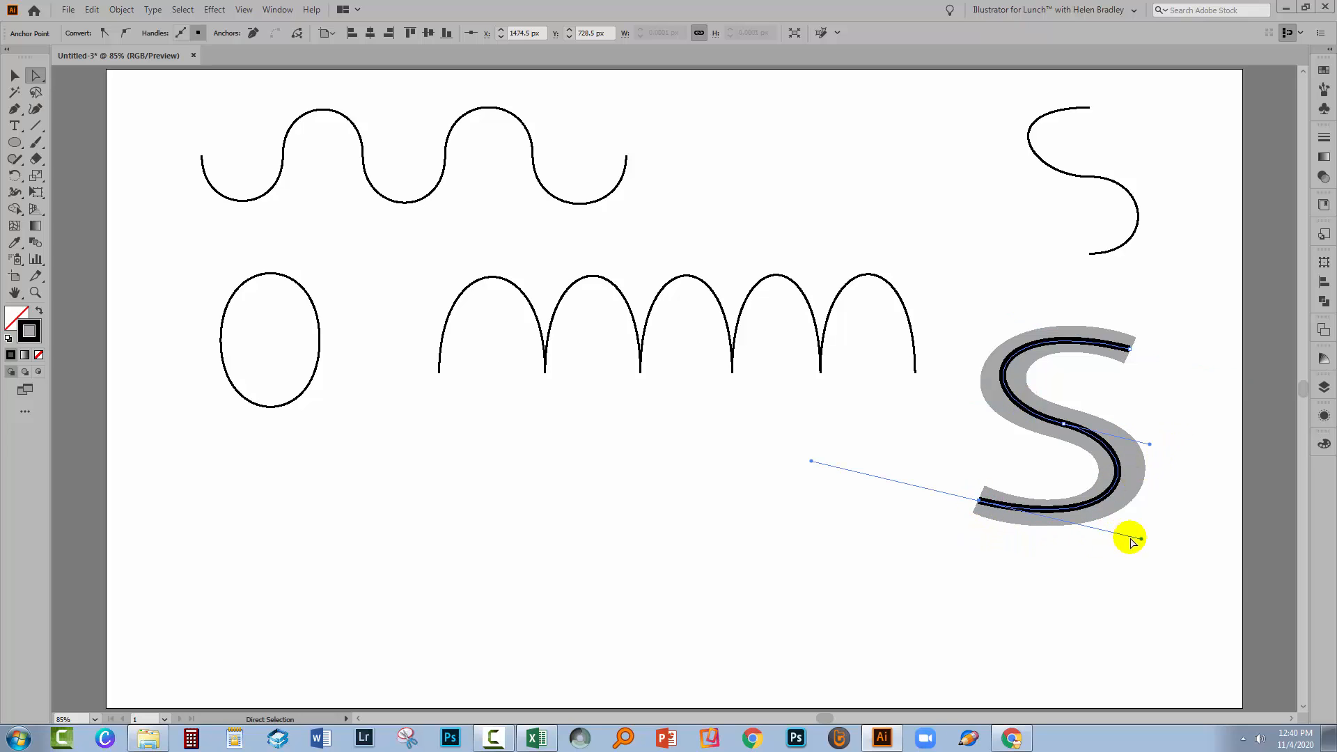
drag(1141, 540, 1157, 545)
click(945, 425)
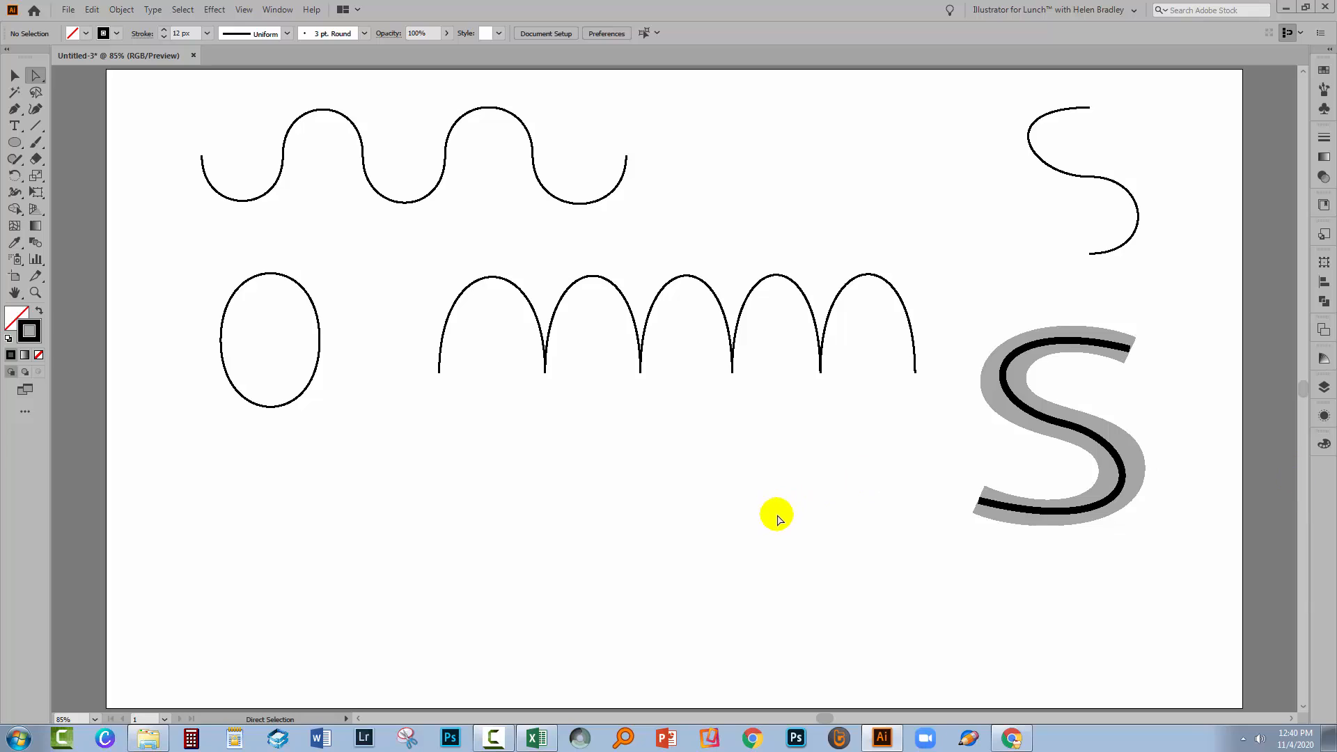
Step: Draw an open zigzag path of five corner points below the oval with the Pen tool
click(14, 110)
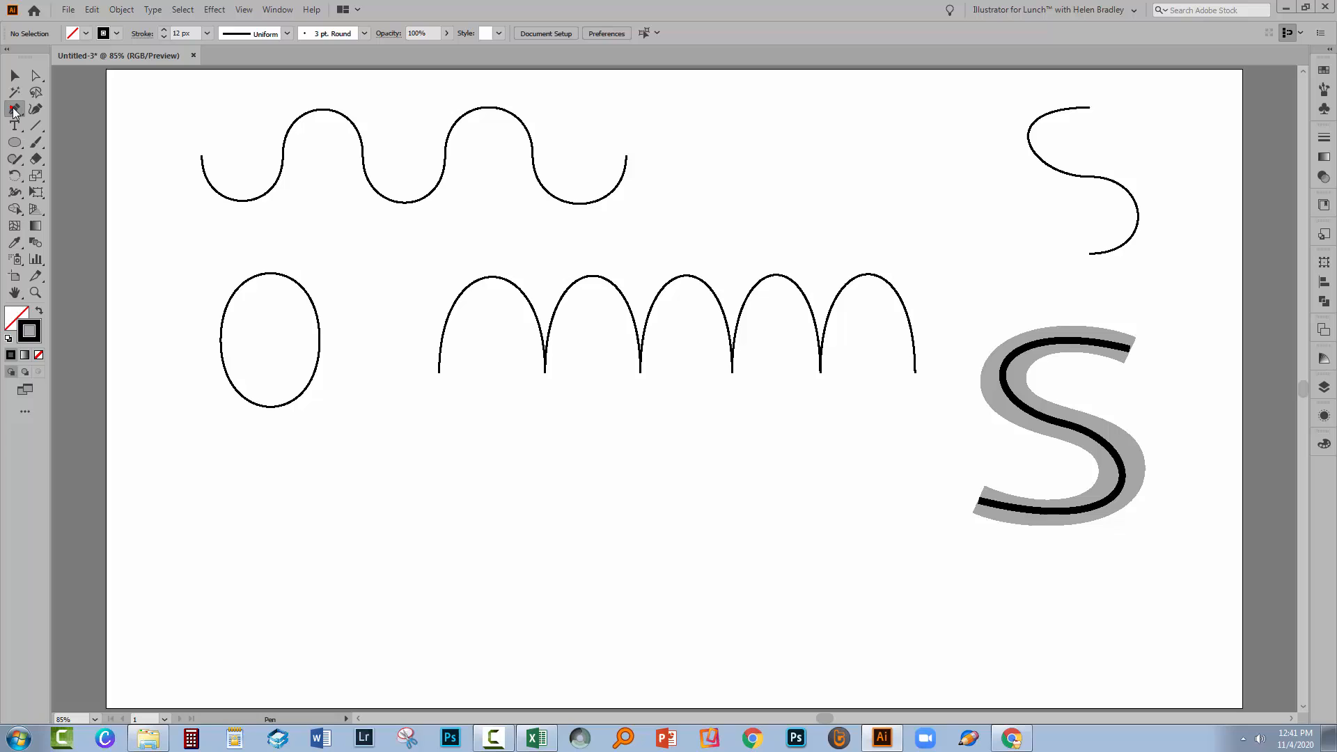
click(173, 512)
click(334, 440)
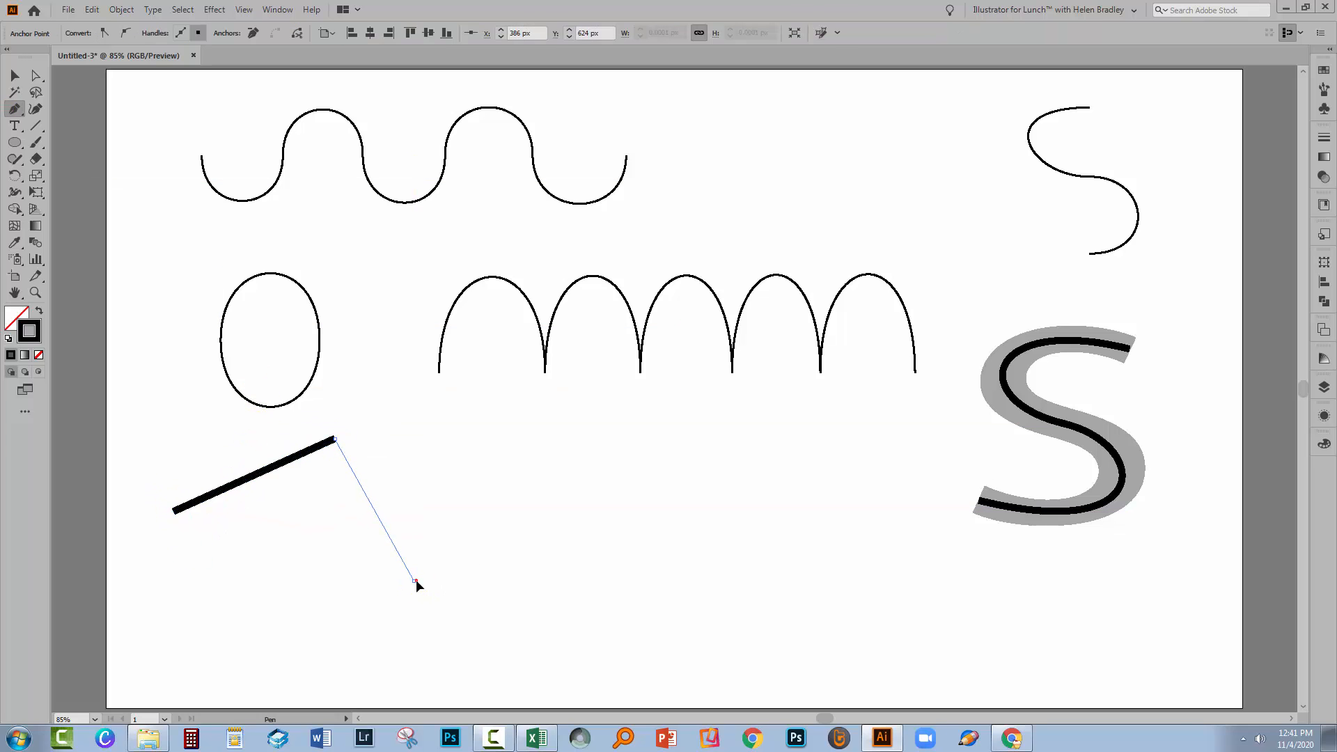
click(415, 580)
click(575, 567)
click(619, 476)
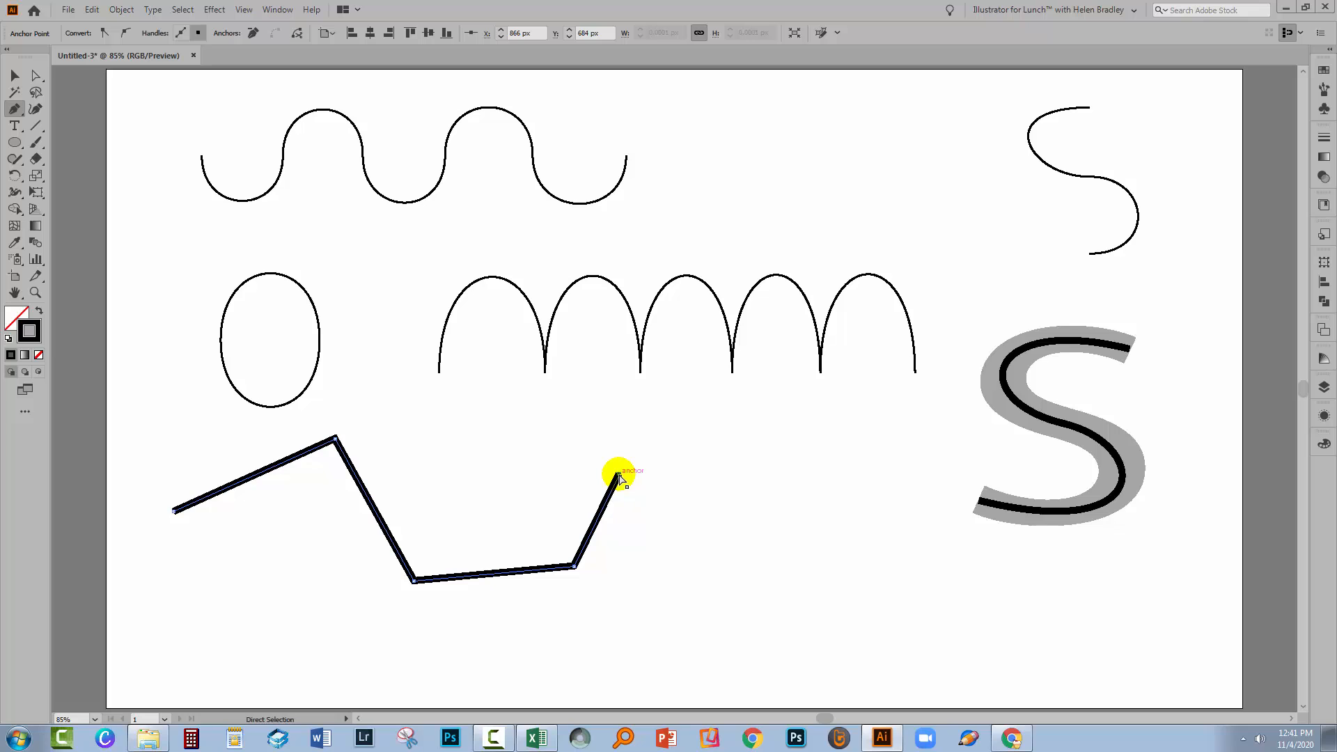
Step: Undo the segments of the zigzag path
key(ctrl+z)
key(ctrl+z)
key(ctrl+z)
key(ctrl+z)
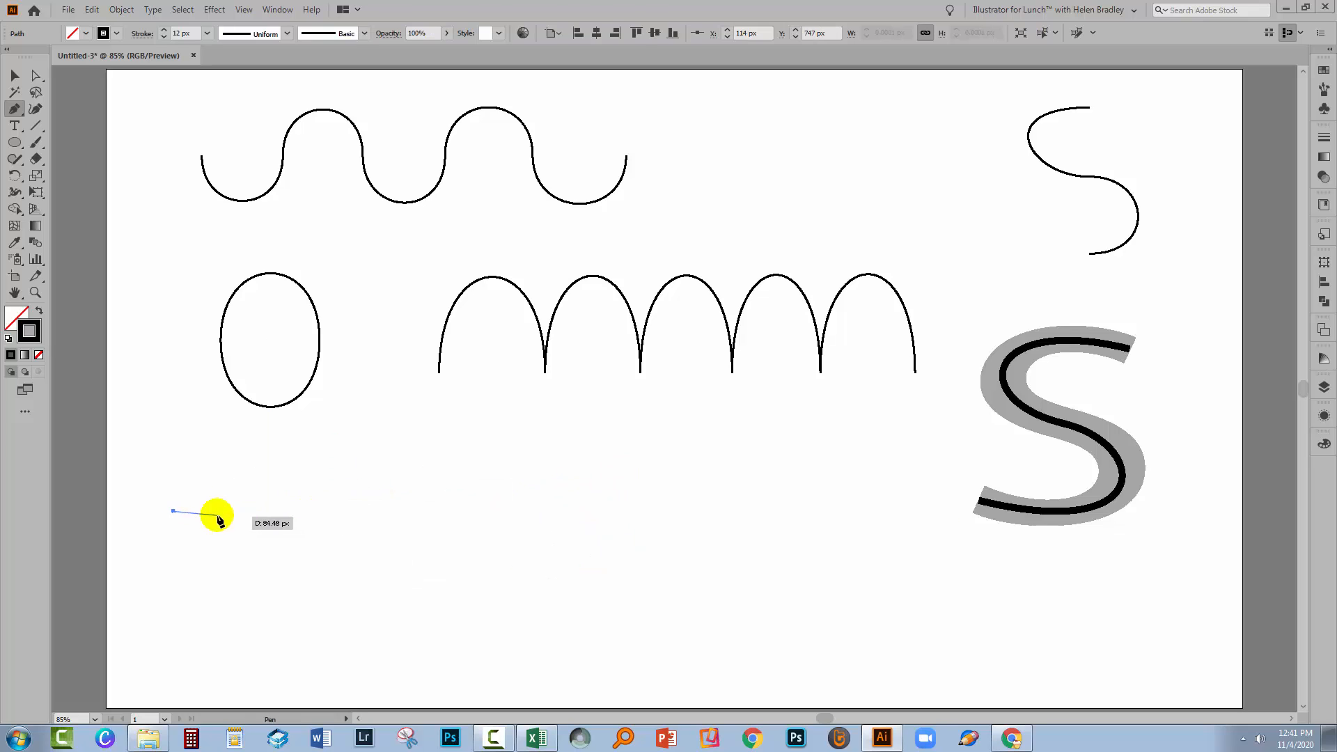
Step: Draw a straight two-point line below the oval from about X 228, Y 755 px to X 1041, Y 782 px and inspect its end points for handles
click(240, 516)
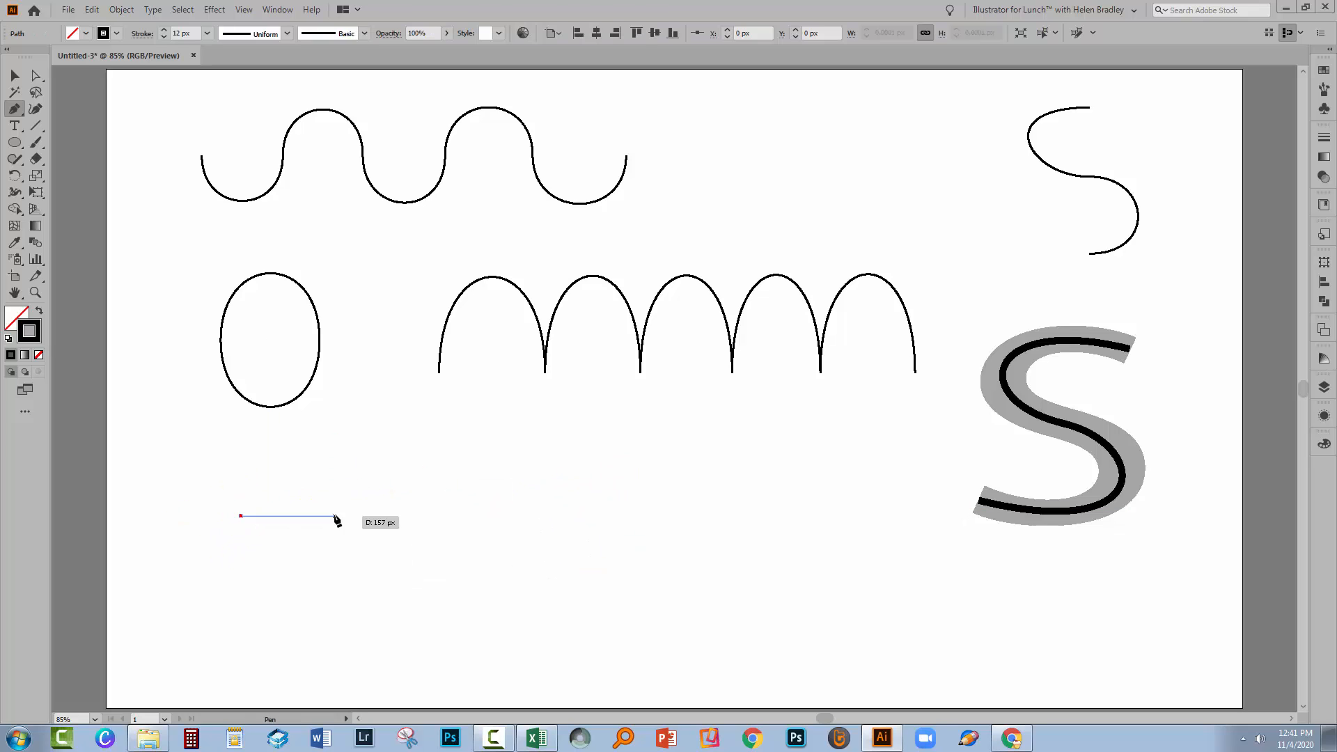
click(723, 532)
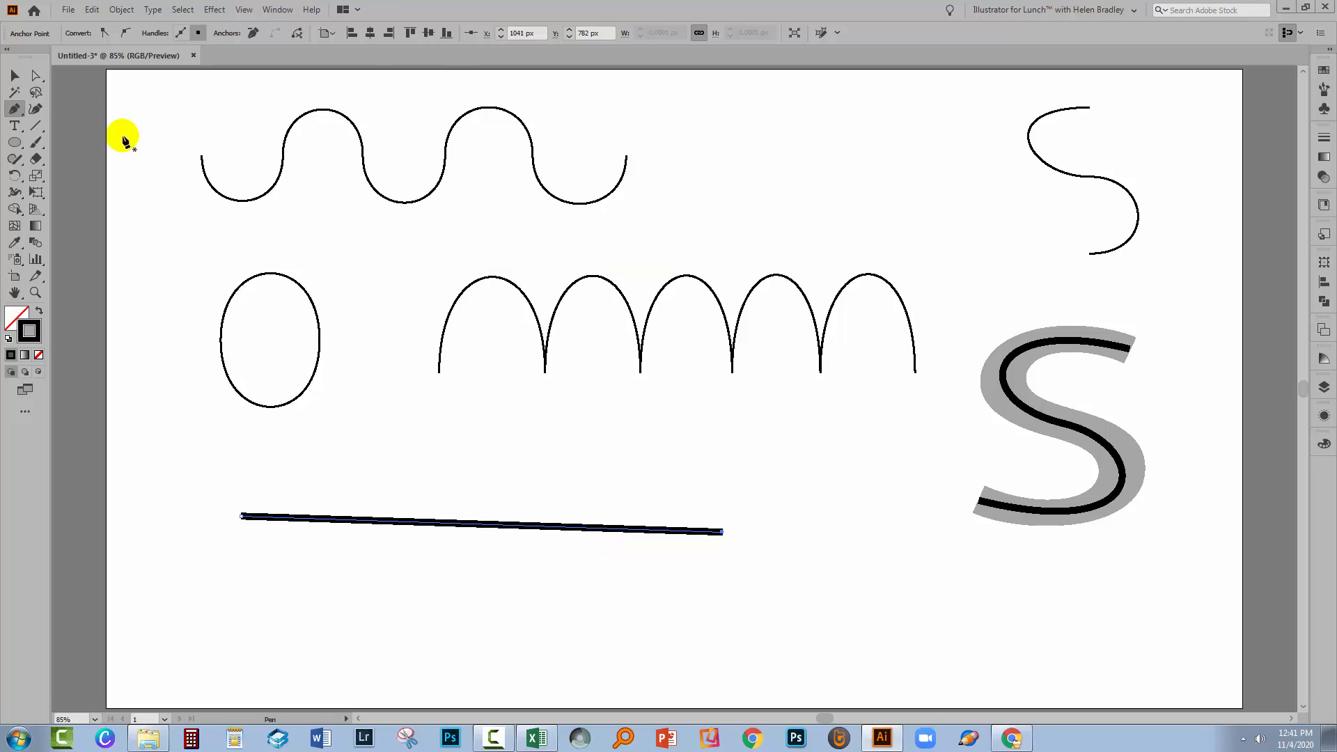
click(37, 78)
click(261, 539)
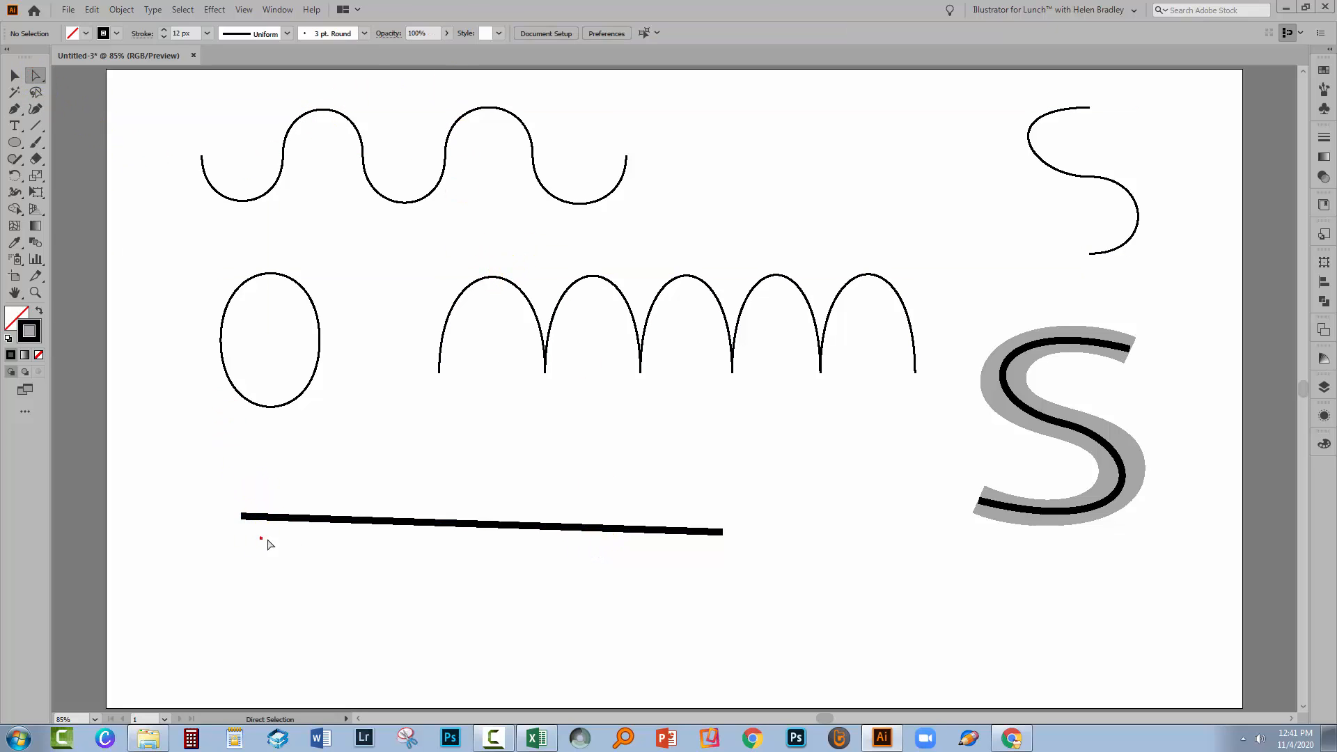
drag(206, 487, 305, 556)
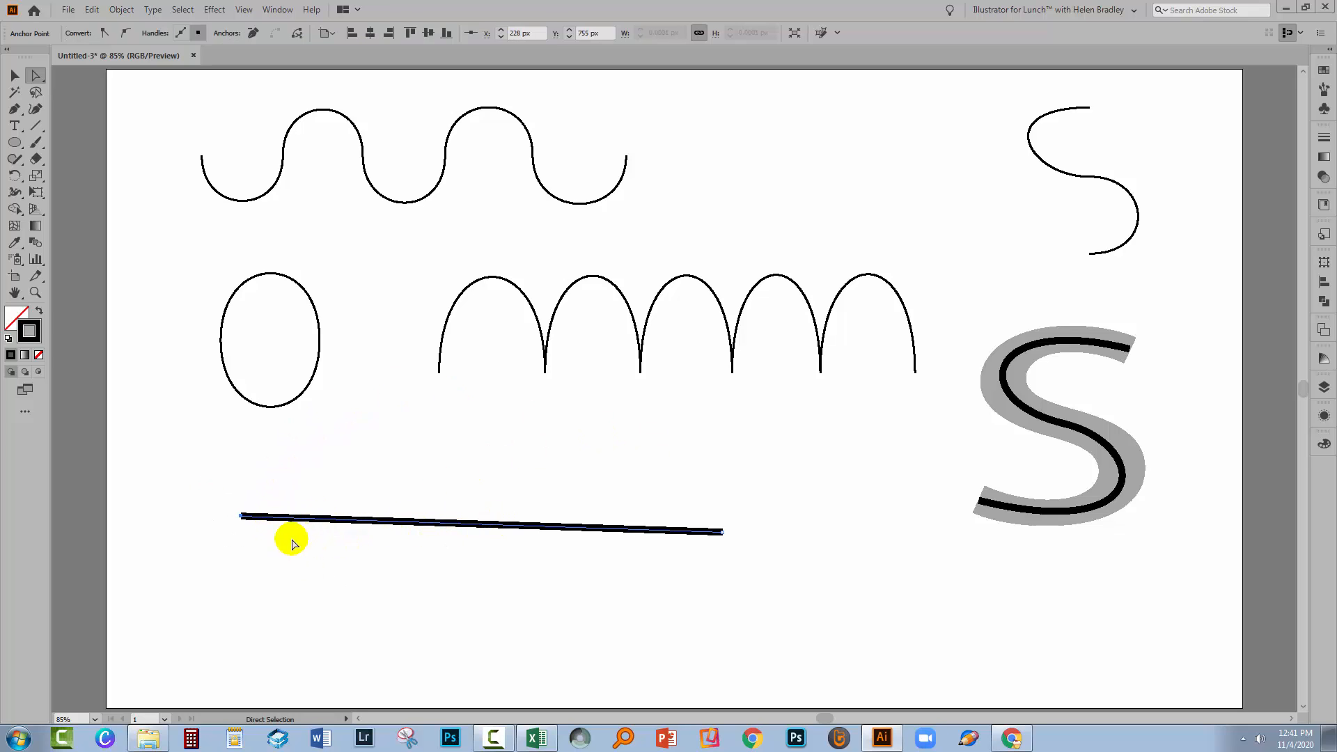
click(241, 517)
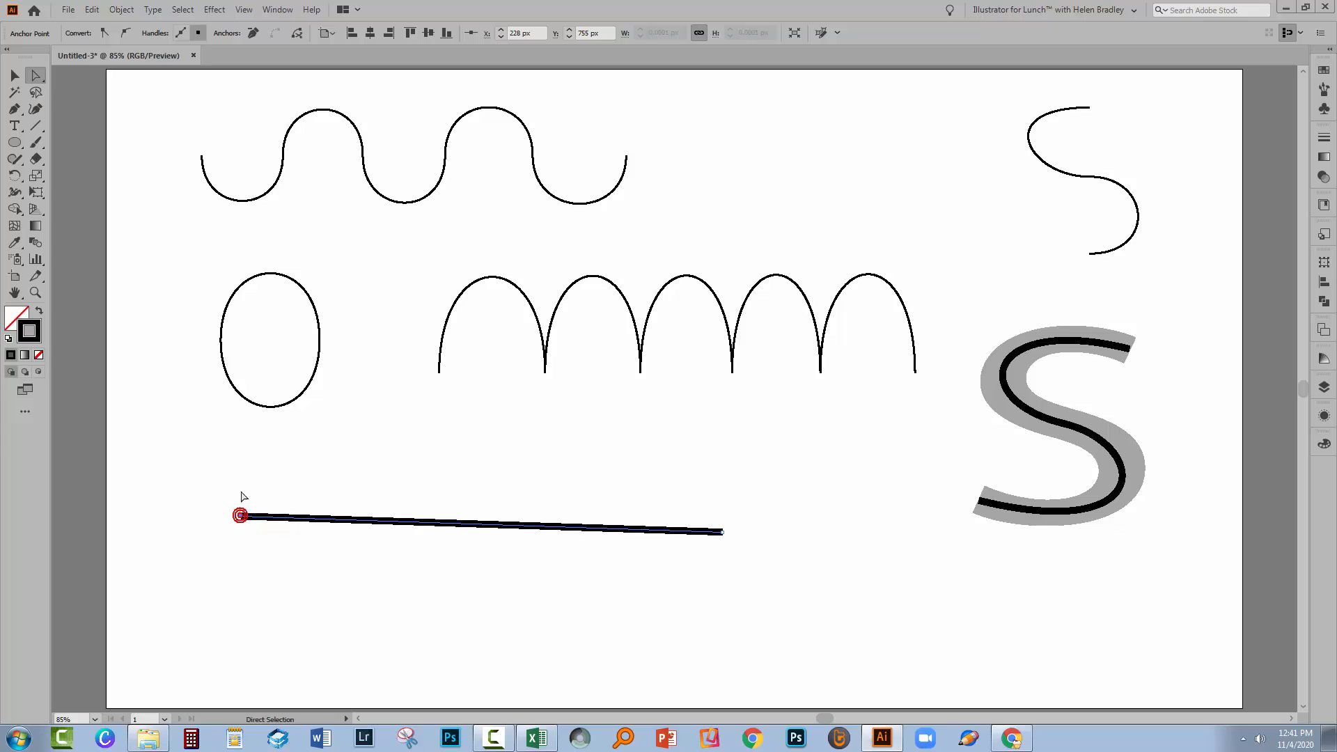
click(722, 533)
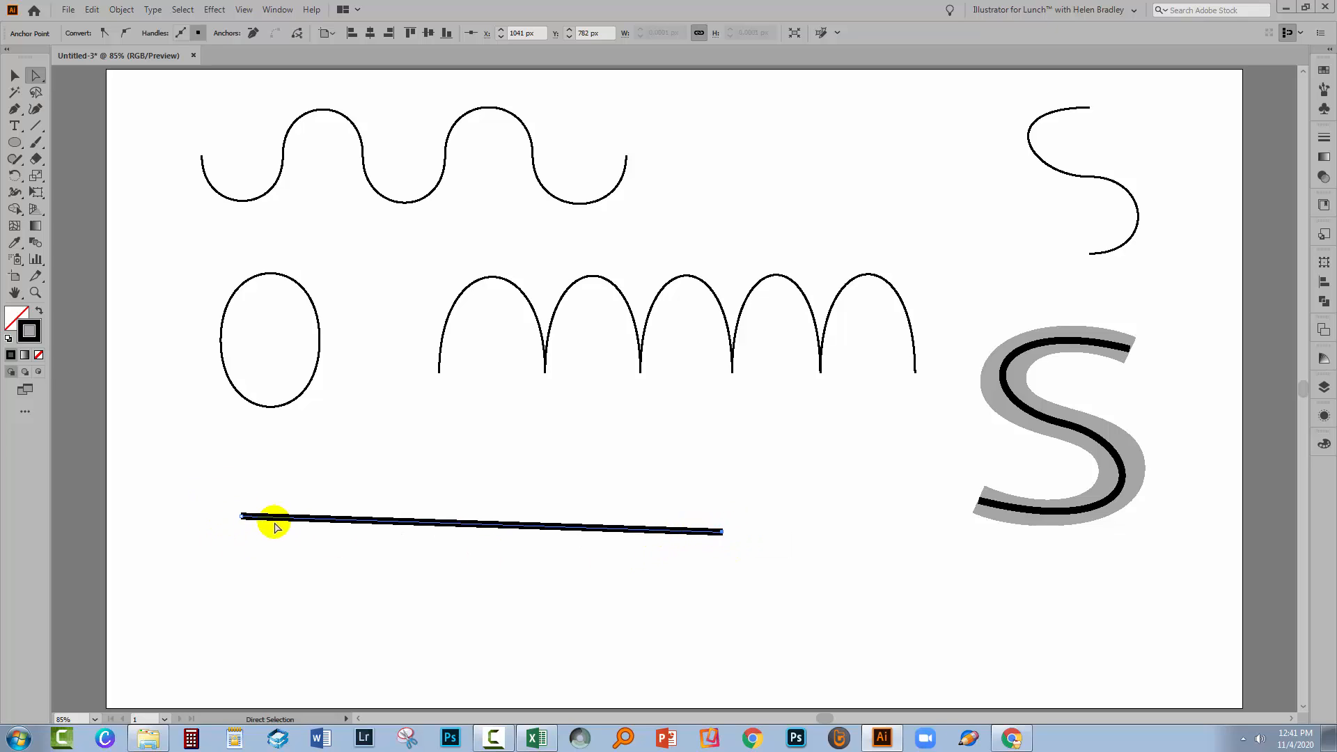
click(241, 517)
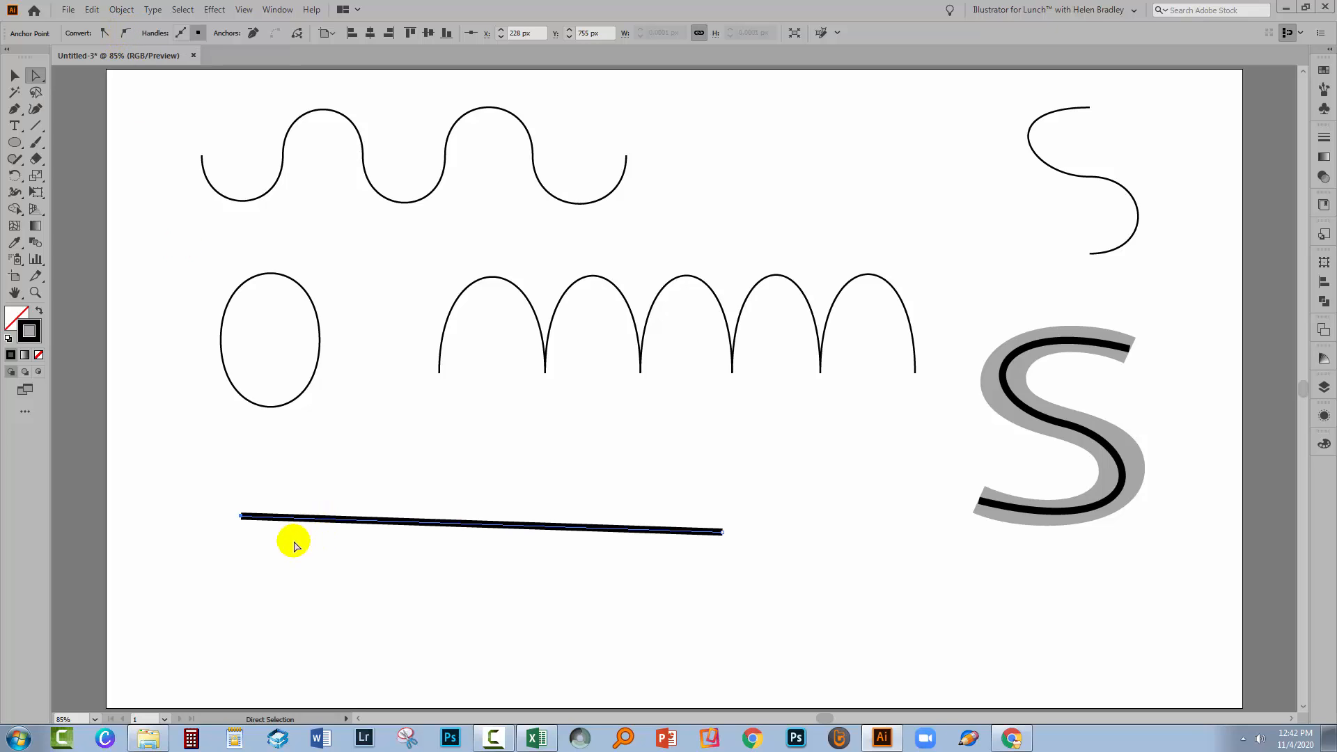
Step: Convert the line's left end point to smooth and swing its handle up and slightly right so the line bows upward
click(238, 515)
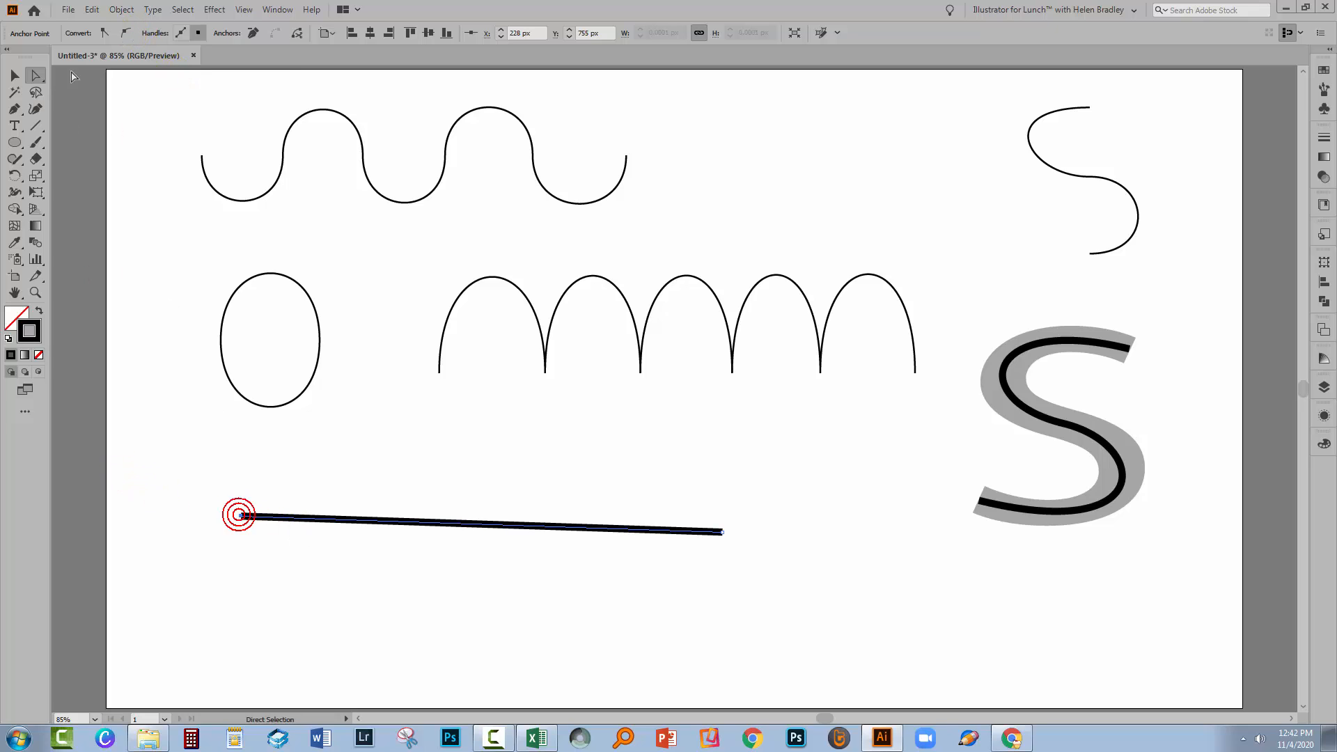
click(126, 33)
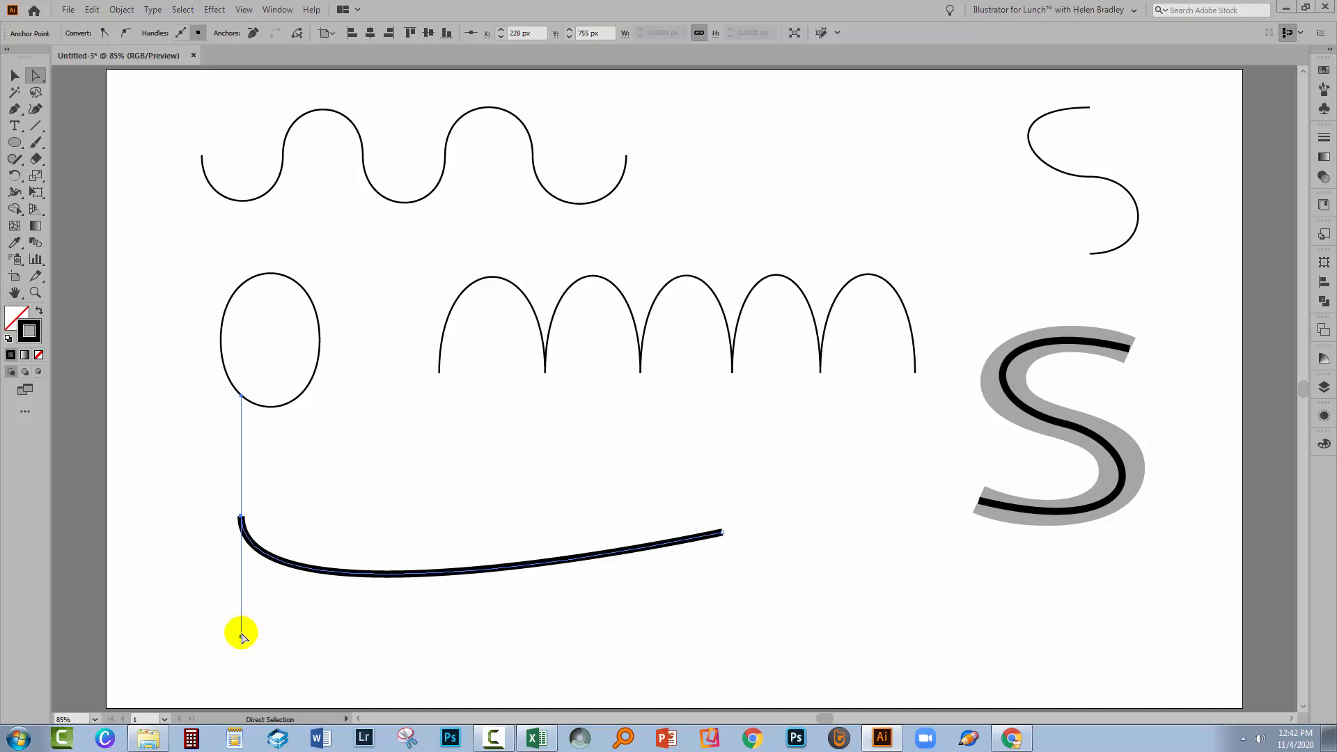
drag(240, 639, 334, 611)
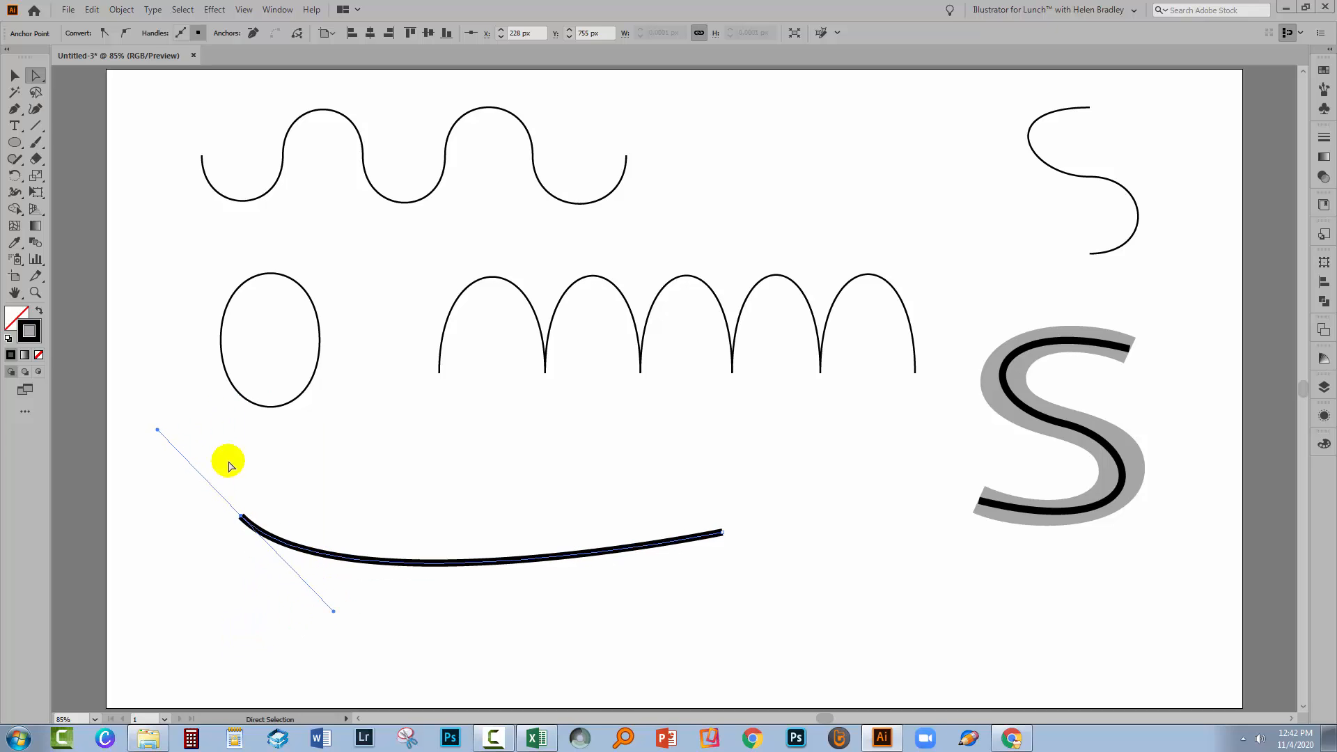
drag(156, 432, 239, 606)
Step: Convert the line's right end point to smooth, angle its handle up and left to form an arch, and deselect the path
drag(699, 502, 758, 580)
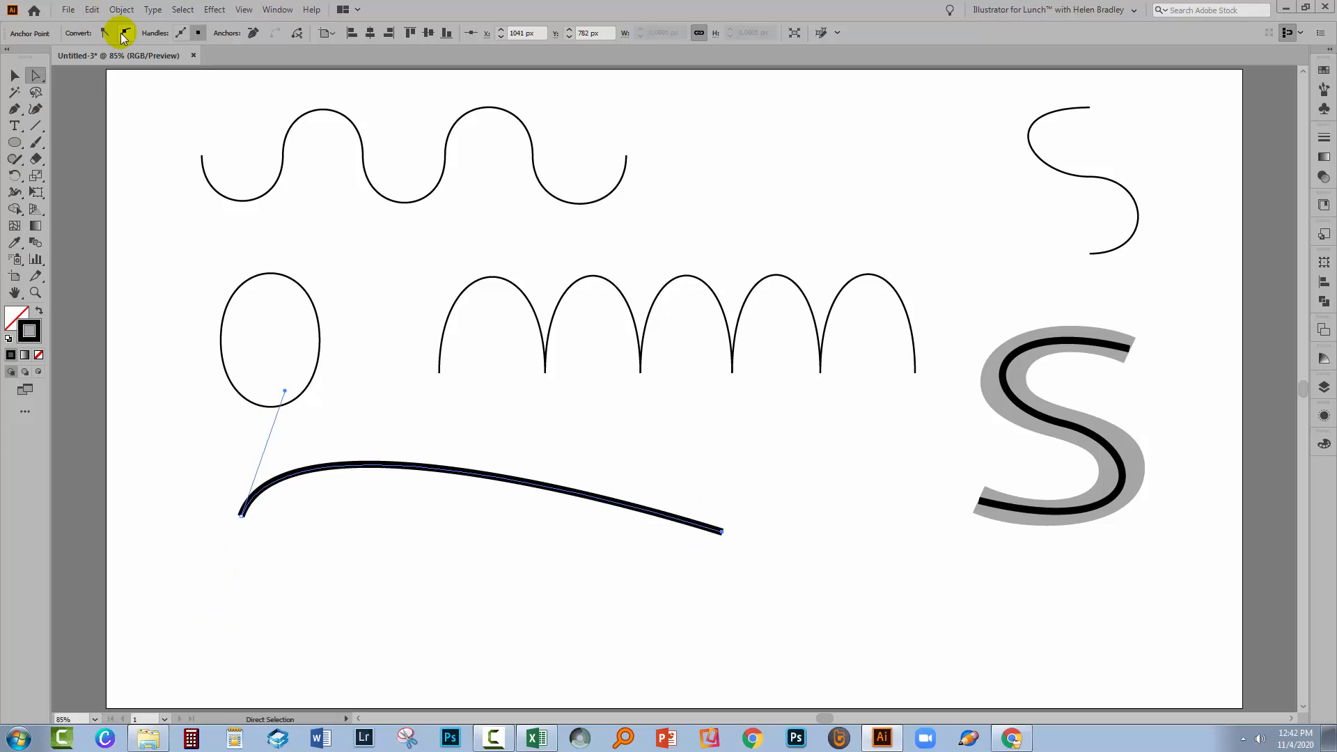
click(126, 34)
drag(723, 412, 626, 377)
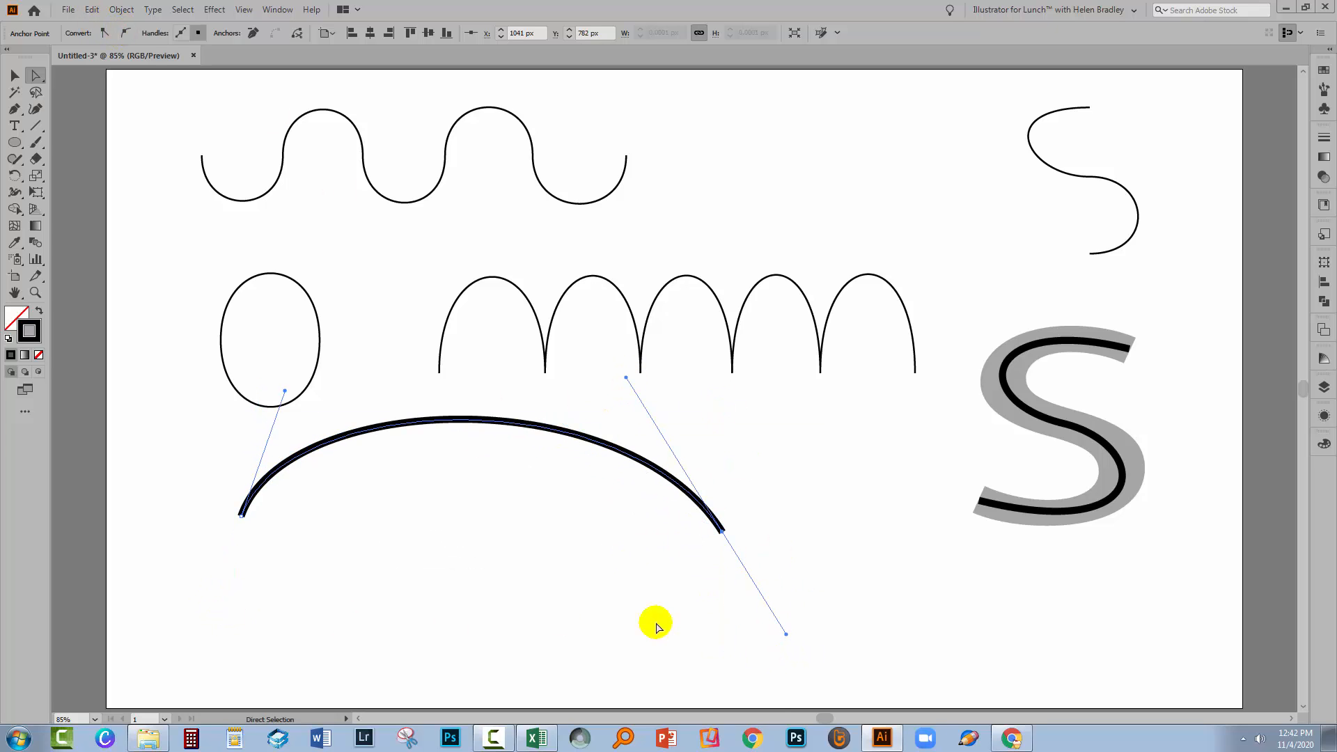
click(591, 601)
Step: Draw a shallow wavy path of three smooth points beneath the arch with the Pen tool
key(p)
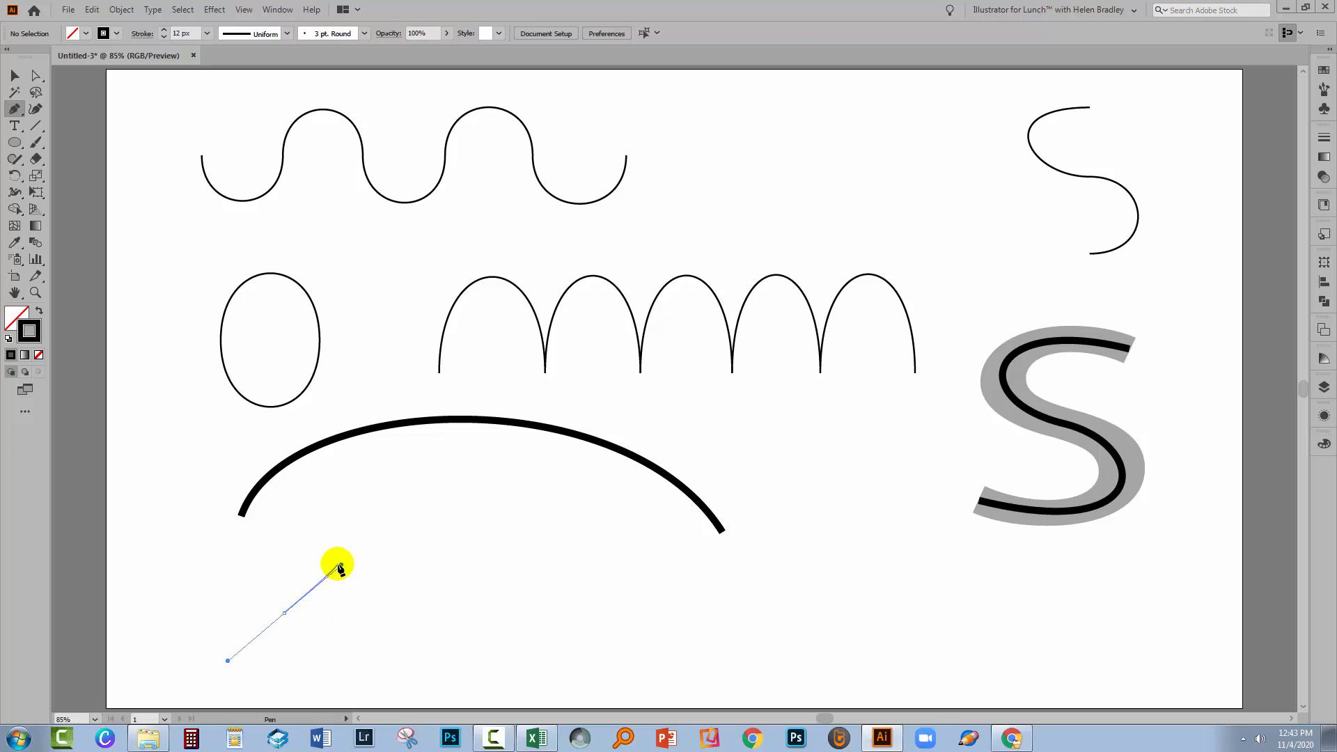
drag(341, 568, 340, 565)
drag(505, 641, 574, 641)
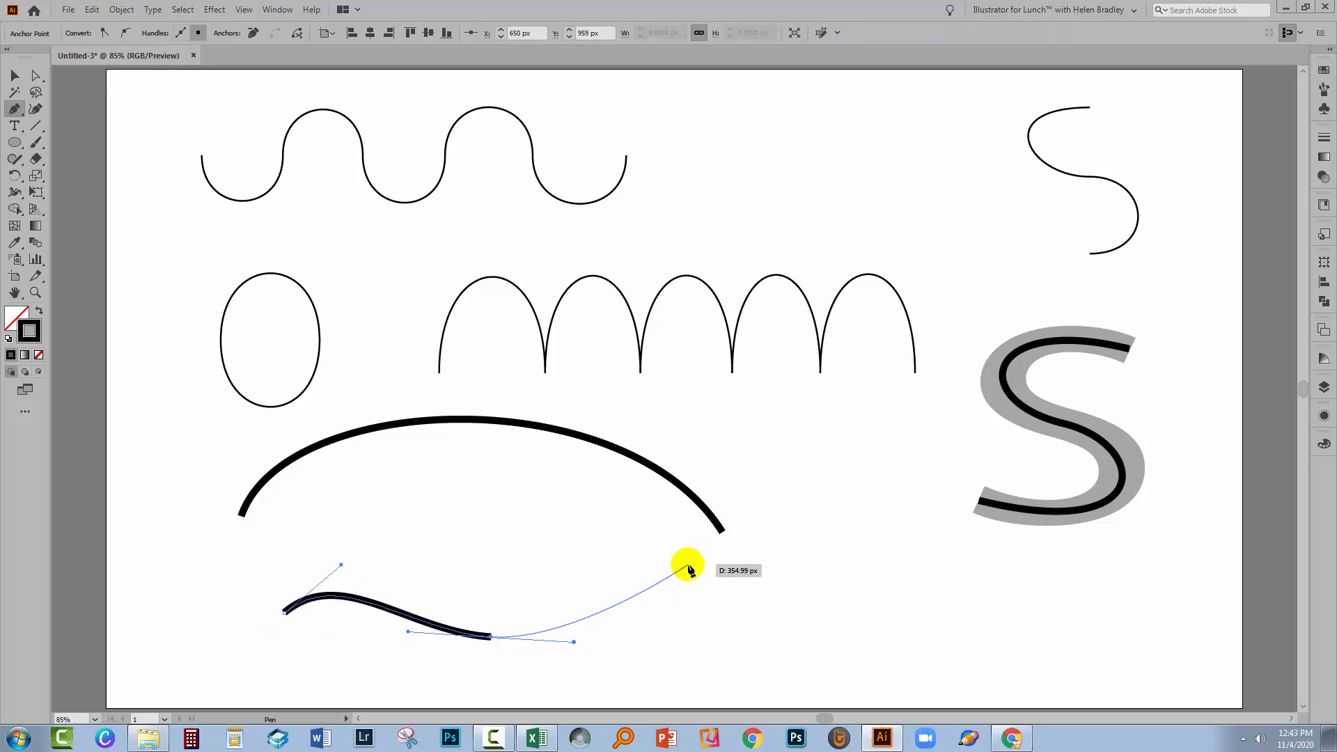
click(699, 585)
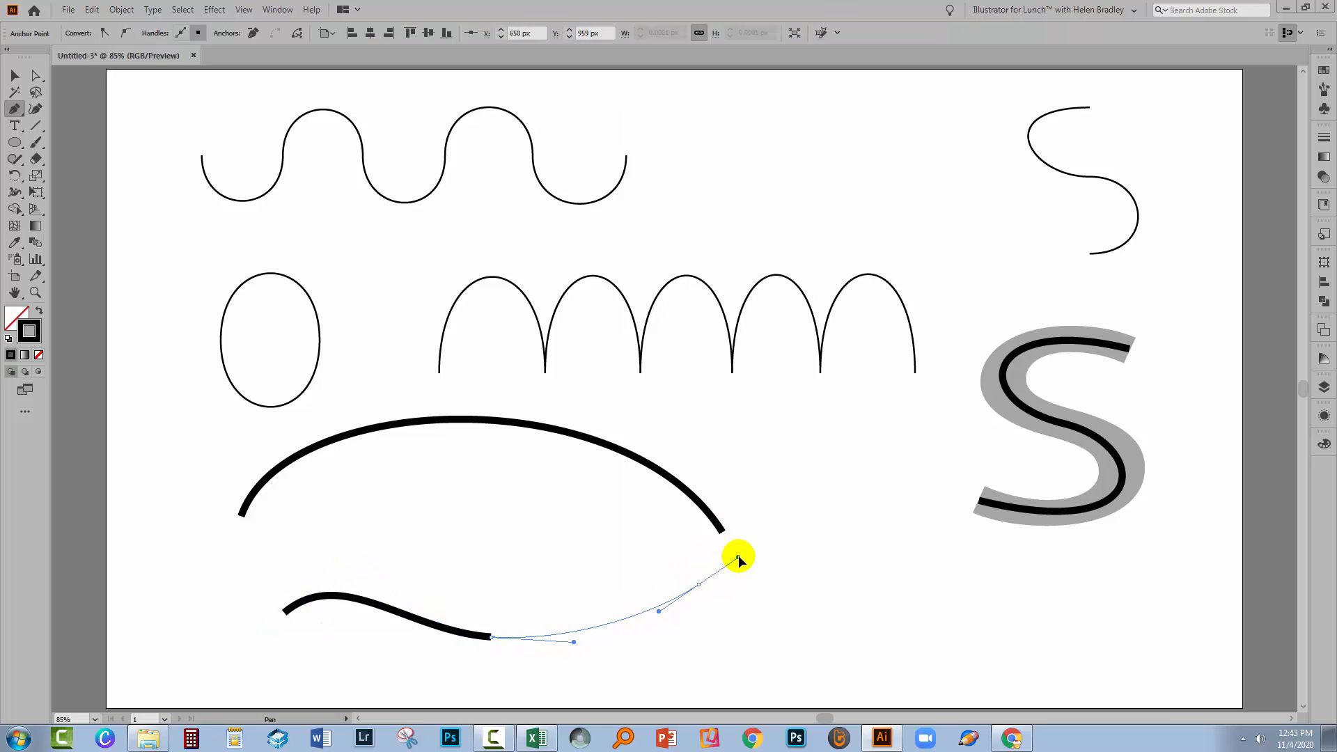
drag(739, 557, 738, 557)
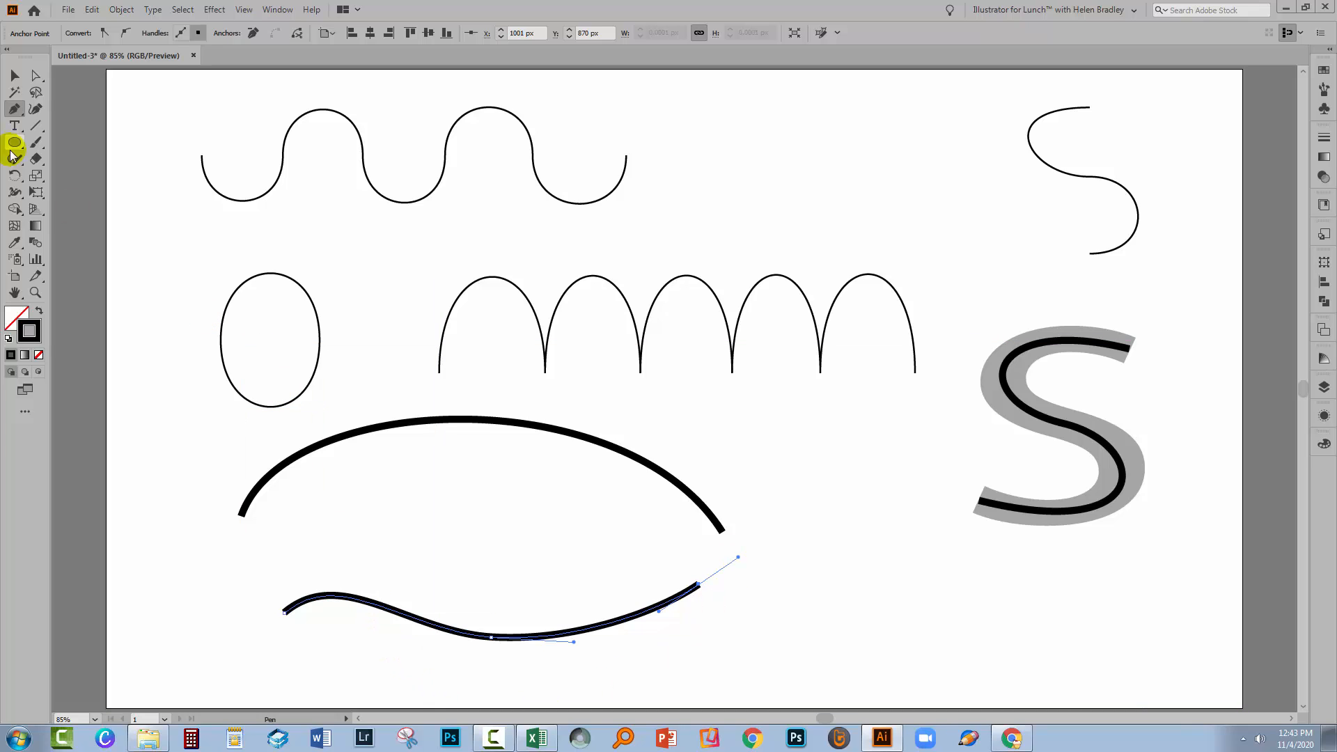
Step: Deepen the lower wavy path into an S-curve by swinging its middle anchor's handles and moving that anchor up to X 651, Y 898 px
click(36, 77)
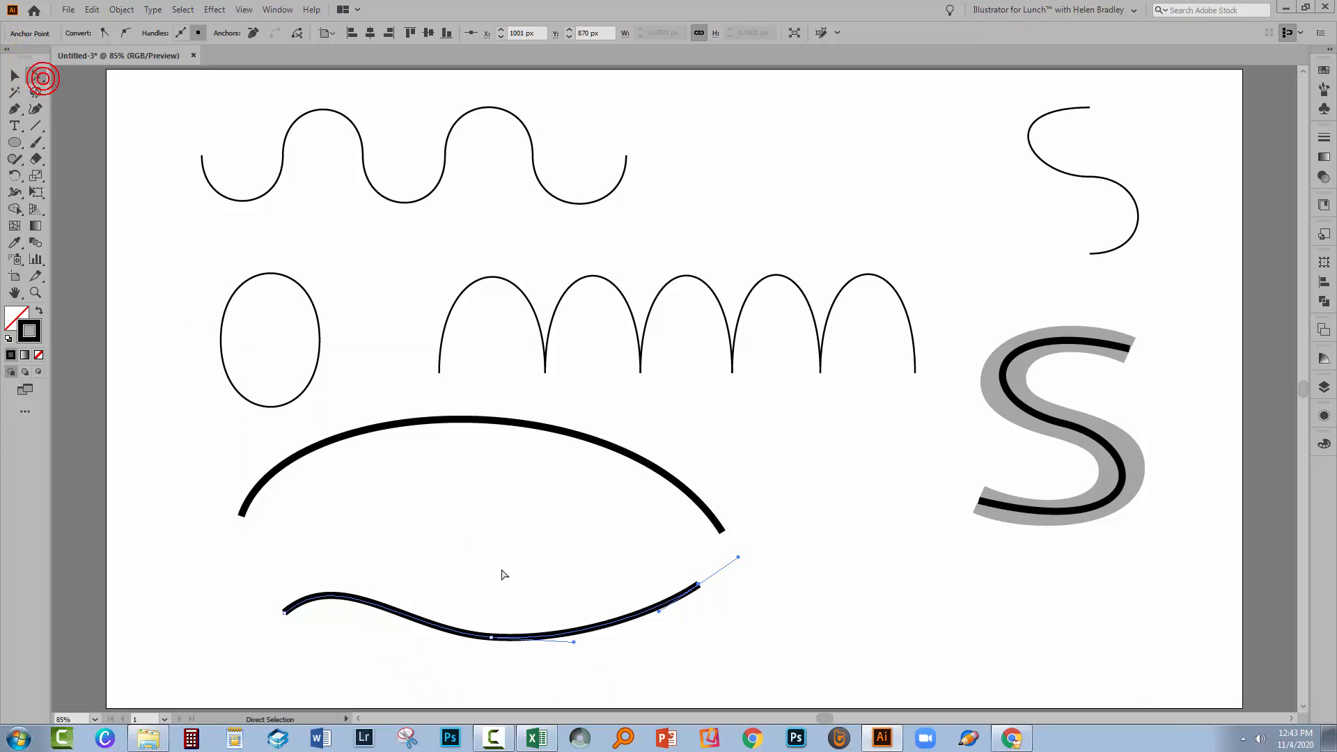
click(490, 637)
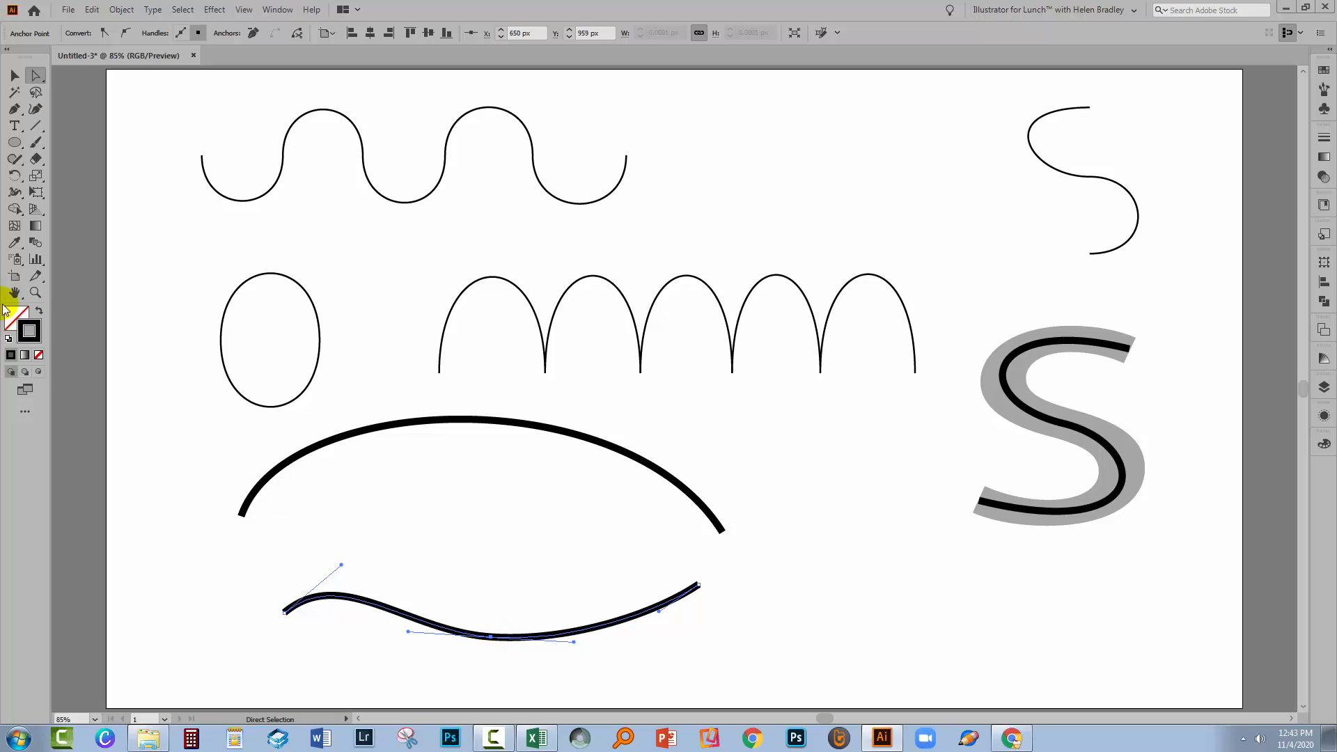
click(34, 293)
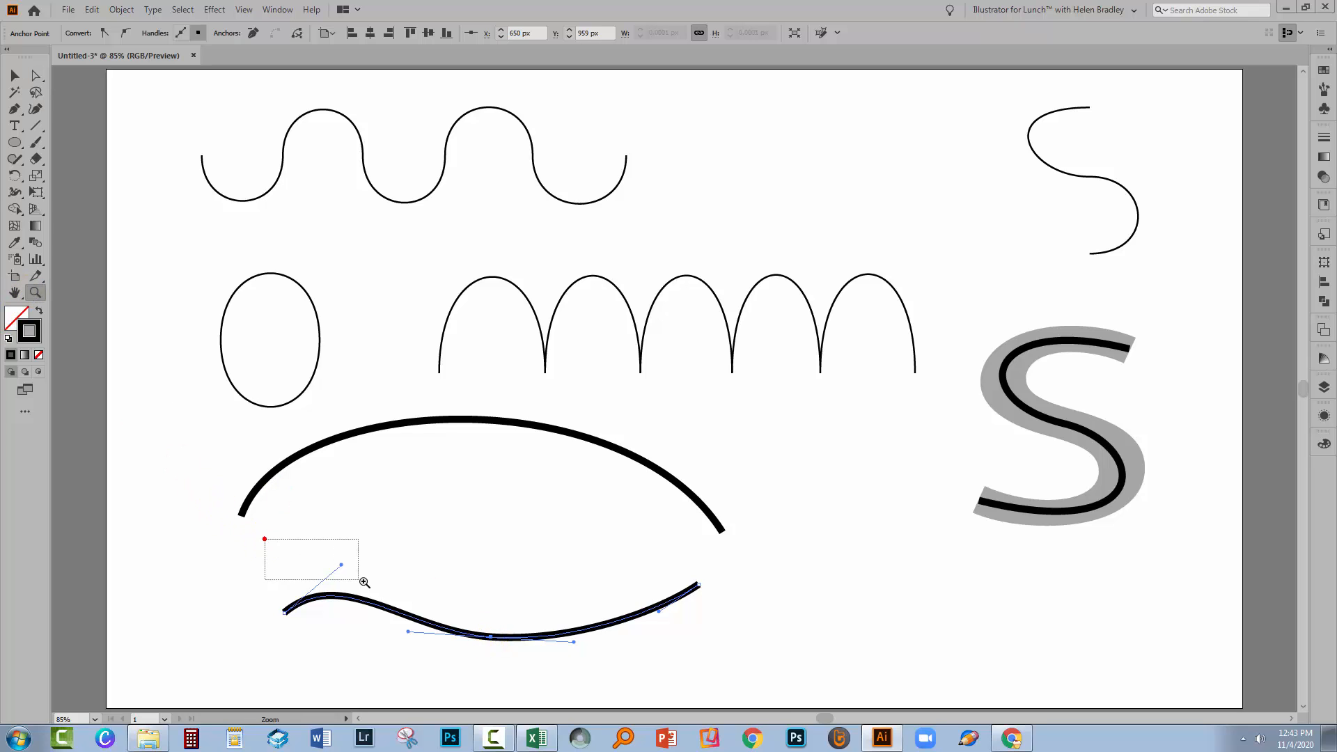
drag(364, 583, 747, 687)
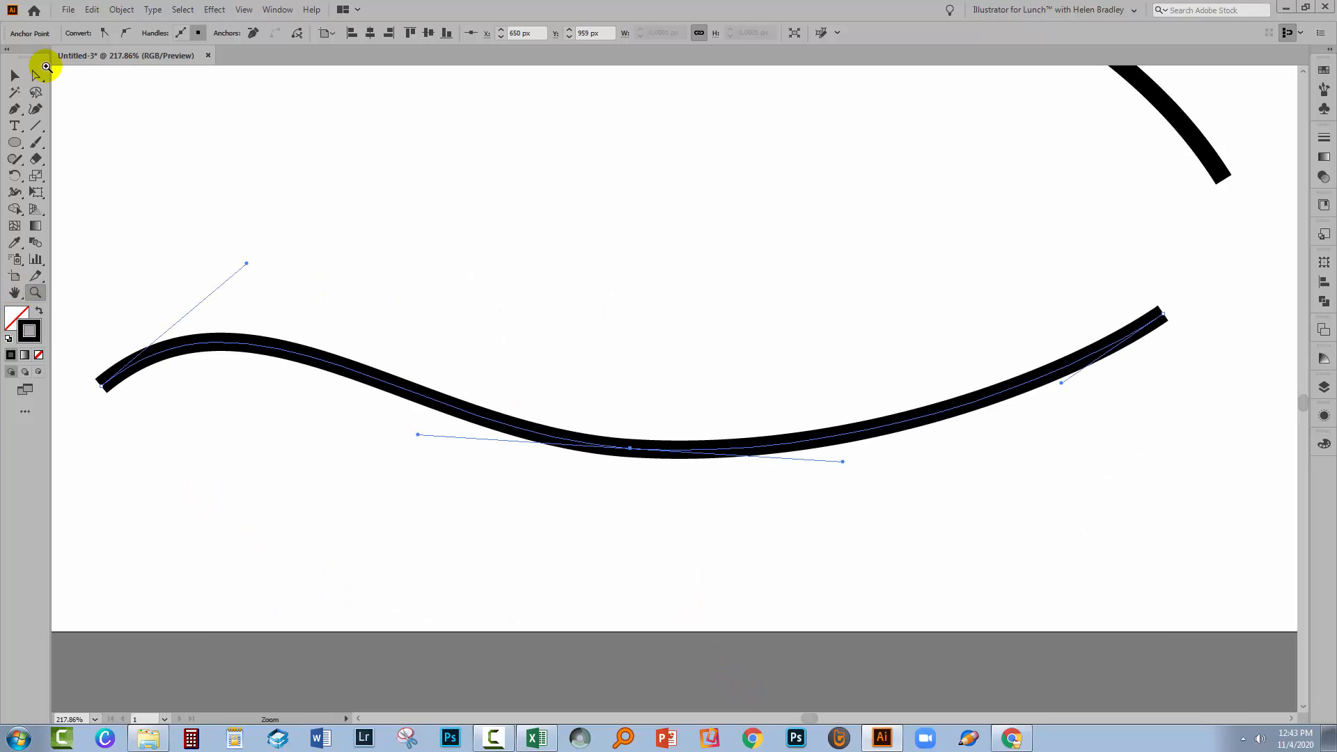
click(37, 76)
click(618, 510)
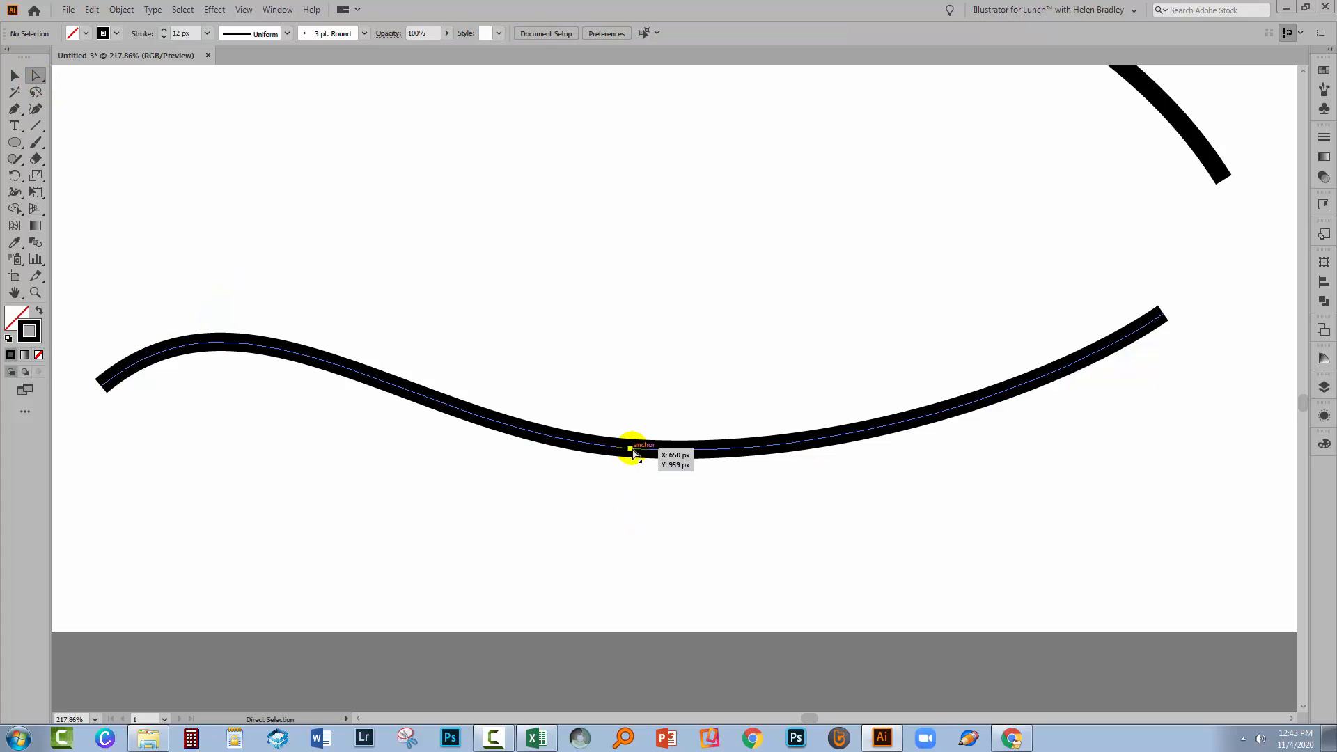
click(631, 449)
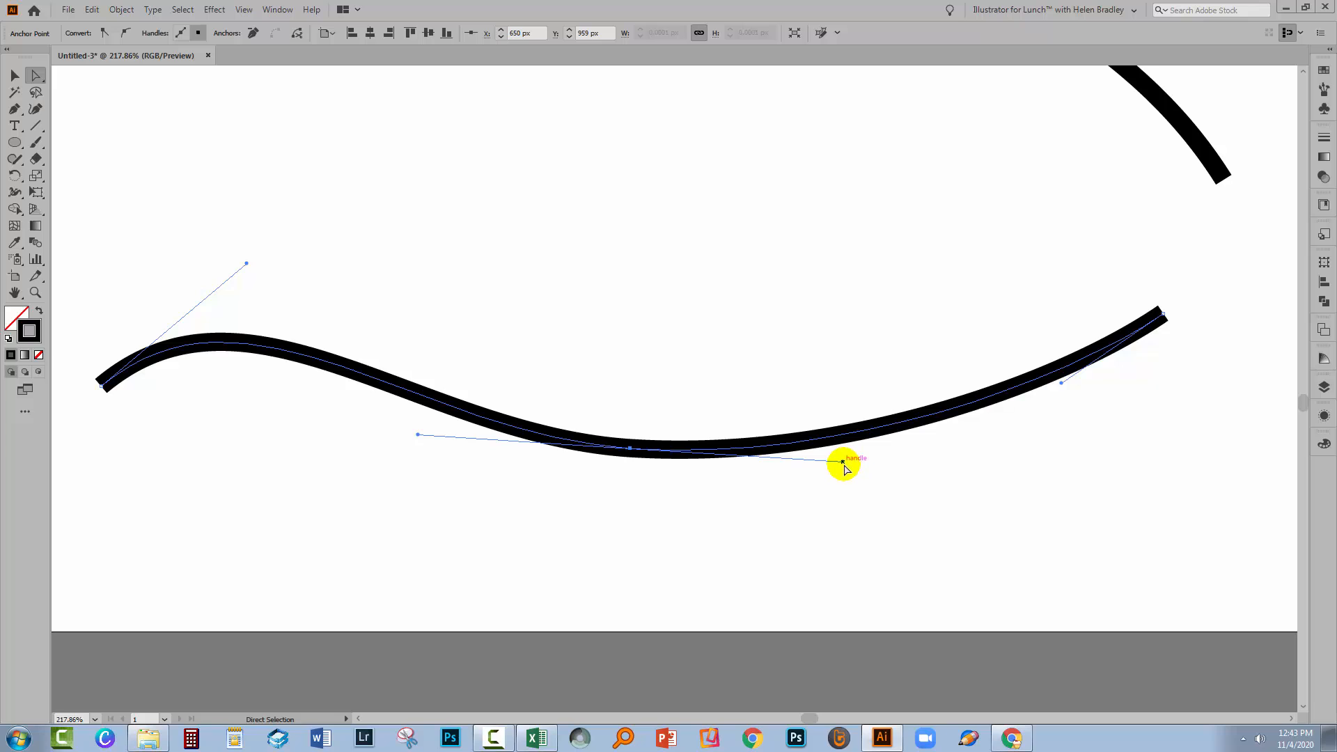
mouse_move(842, 461)
mouse_down()
mouse_move(836, 314)
mouse_move(800, 202)
mouse_move(768, 157)
mouse_up()
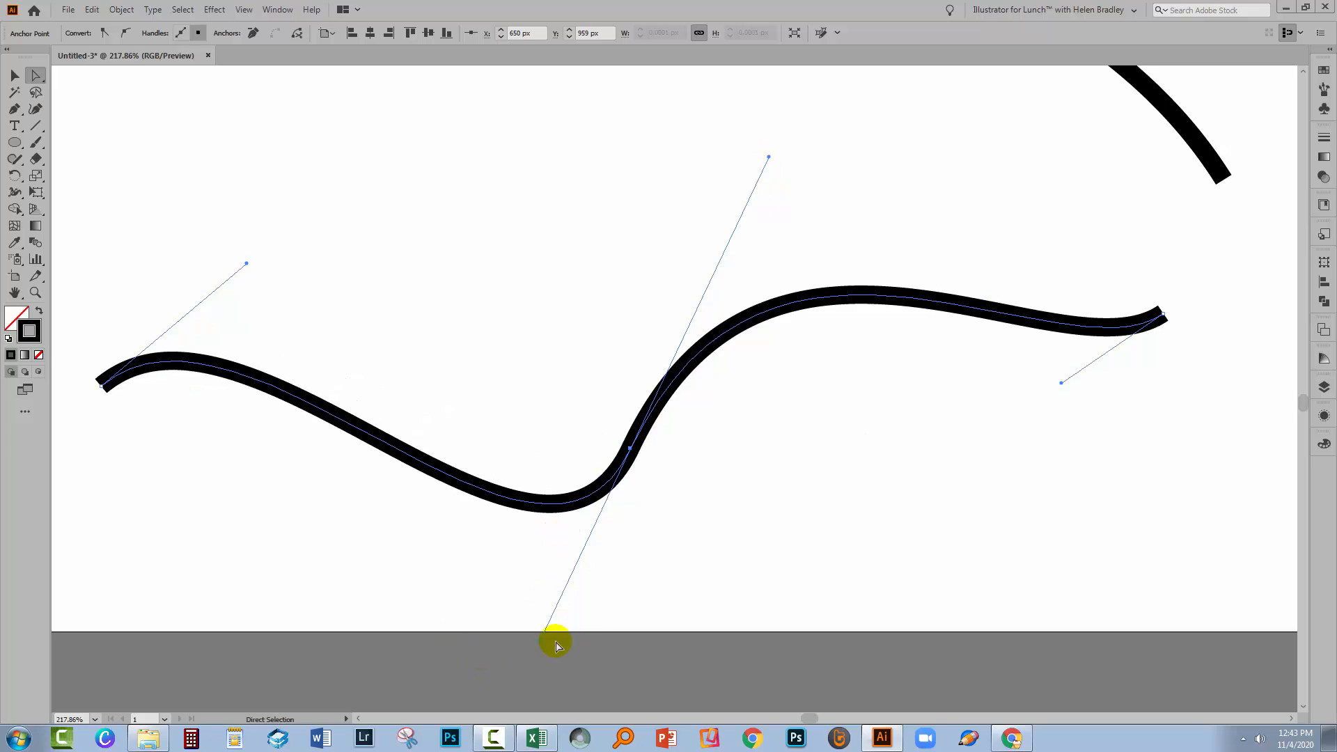
mouse_move(542, 640)
mouse_down()
mouse_move(496, 618)
mouse_move(433, 430)
mouse_move(607, 249)
mouse_move(469, 295)
mouse_up()
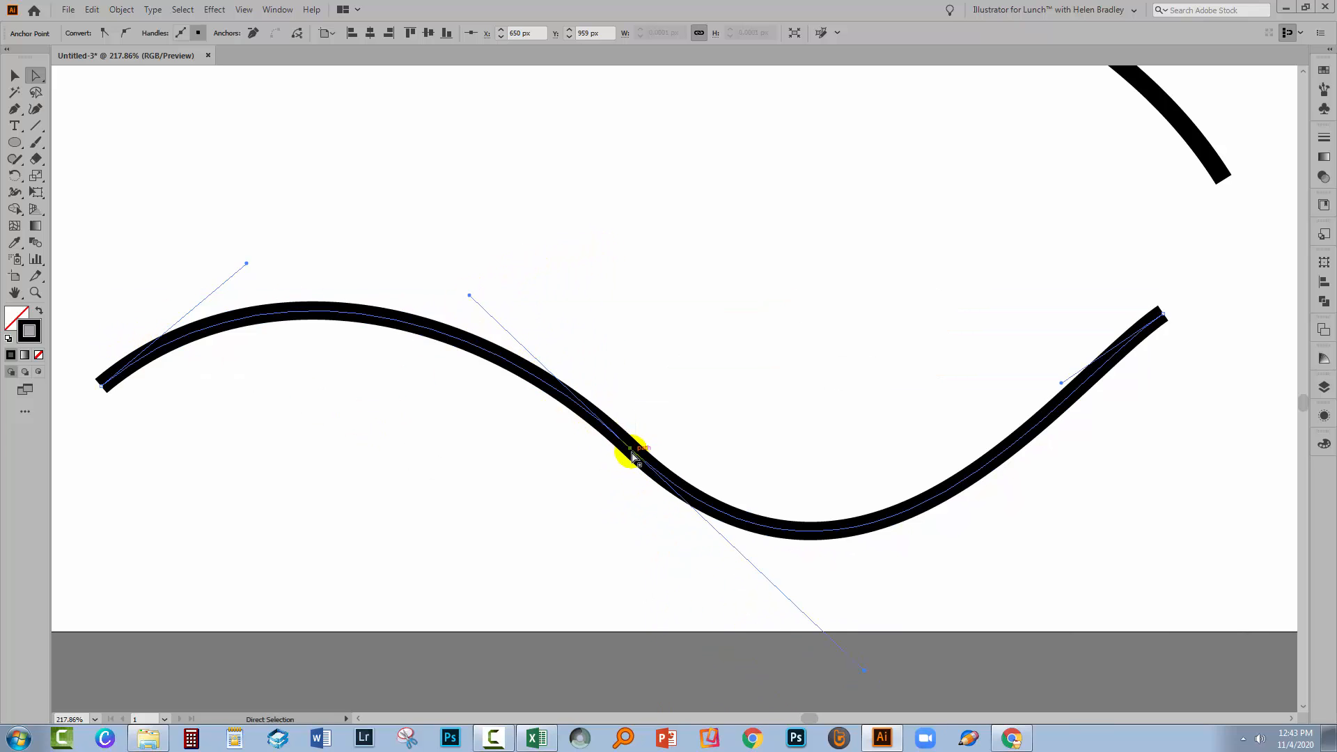
mouse_move(627, 452)
mouse_down()
mouse_move(641, 341)
mouse_move(633, 355)
mouse_up()
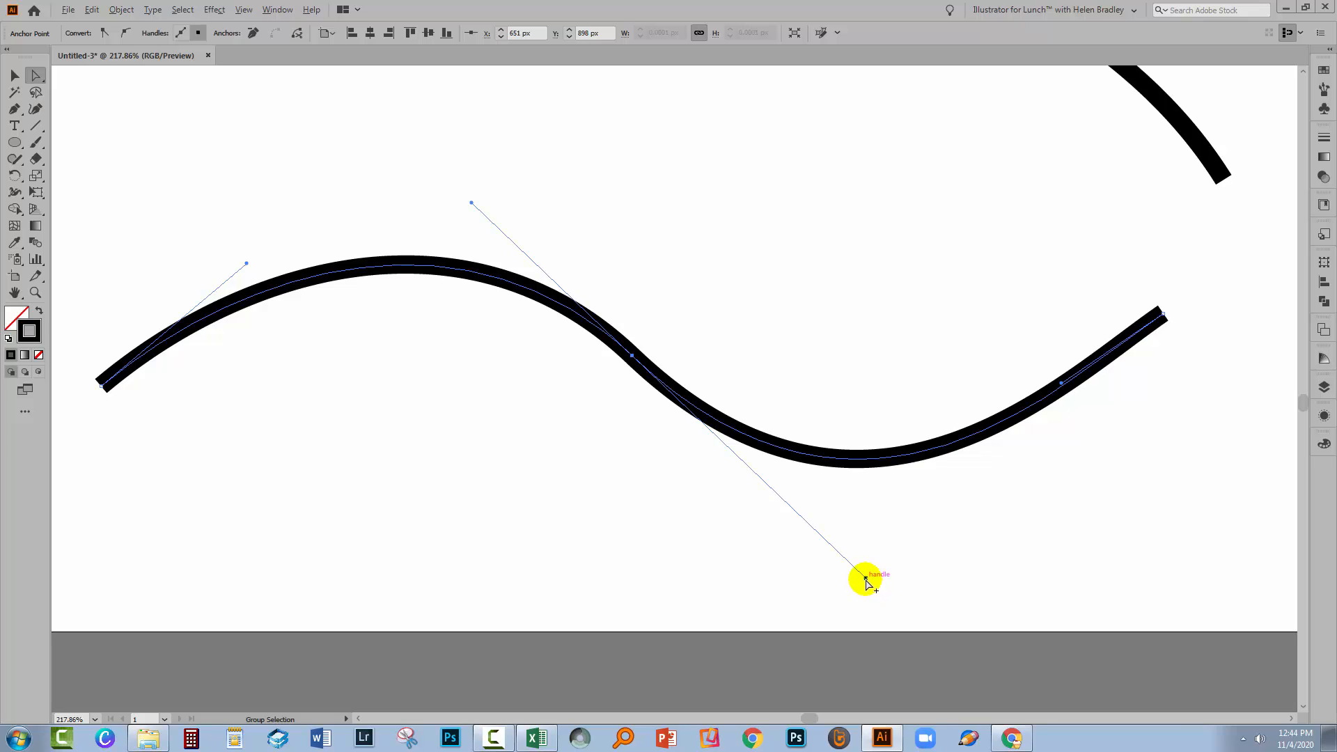
Step: Try to pull the middle anchor's right handle independently of its left one, and undo the change to the path
click(867, 585)
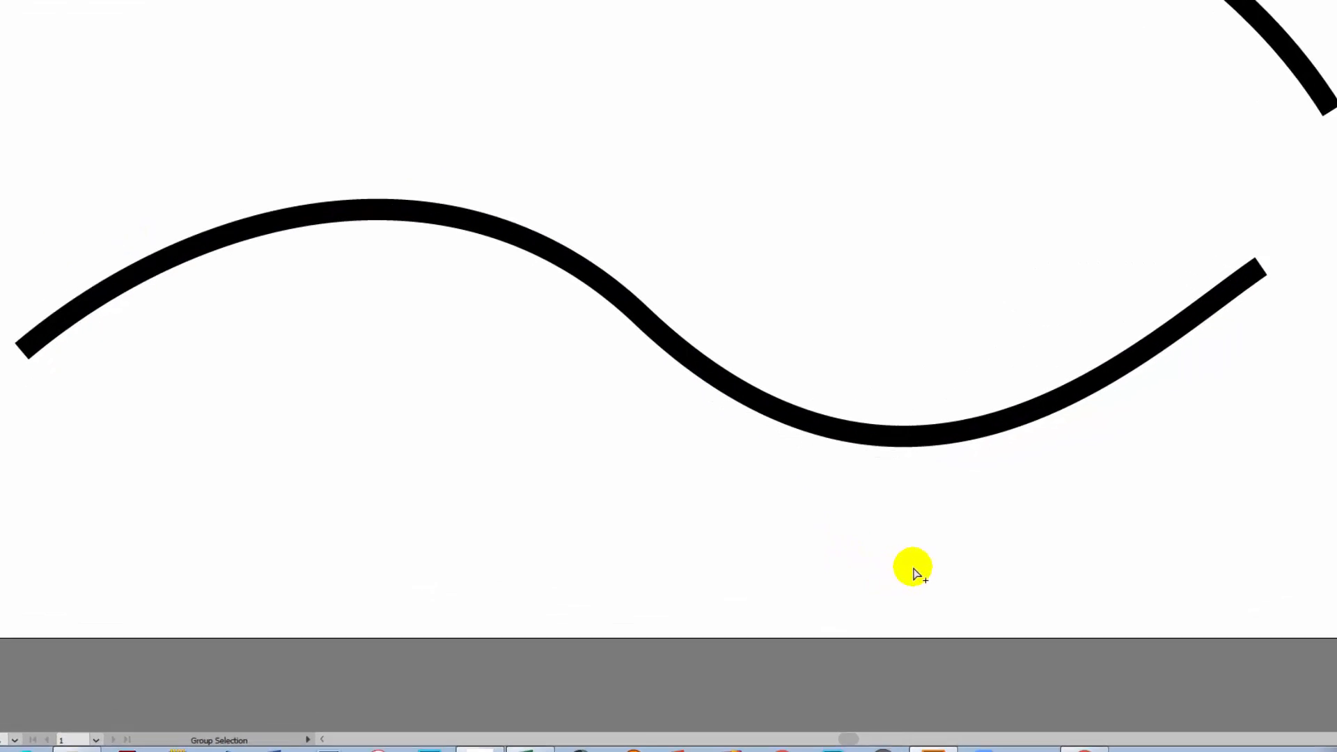
click(653, 322)
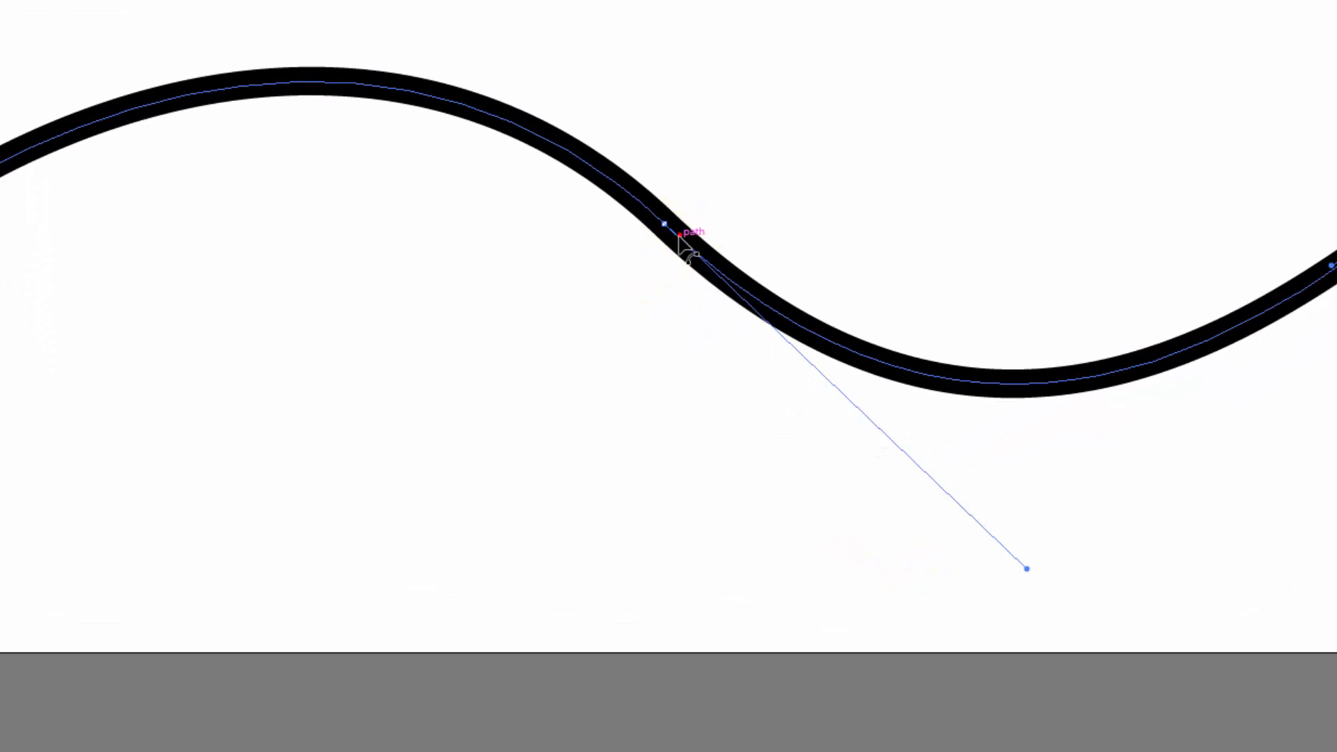
click(1026, 566)
drag(1027, 566, 1024, 574)
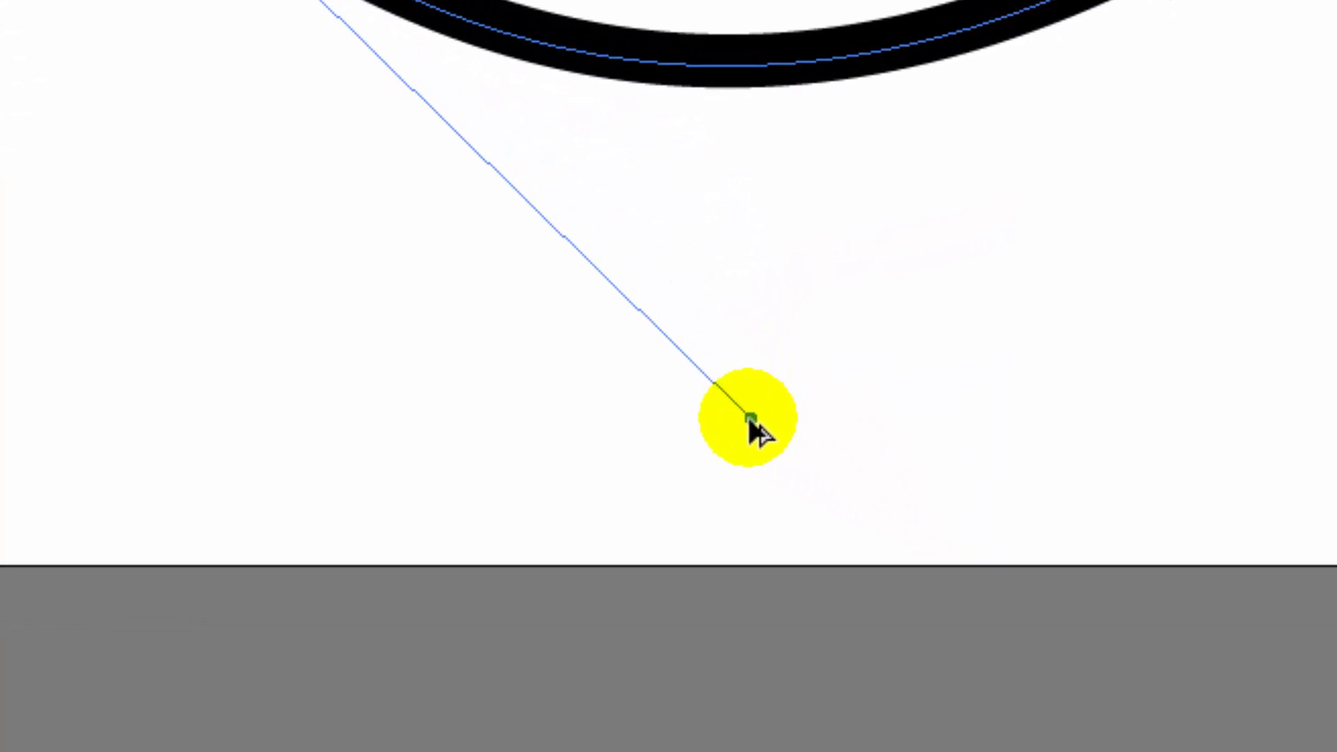
drag(751, 421, 670, 435)
drag(802, 561, 652, 567)
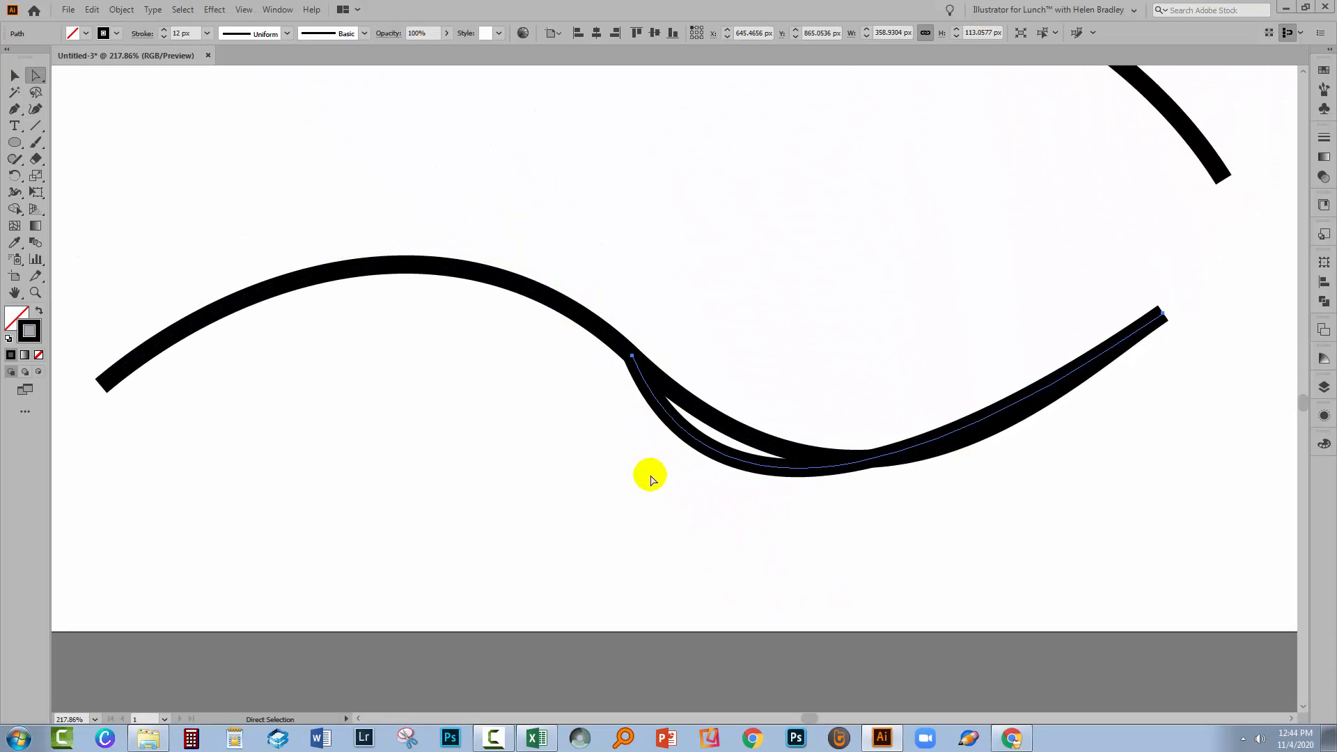
key(v)
key(ctrl+z)
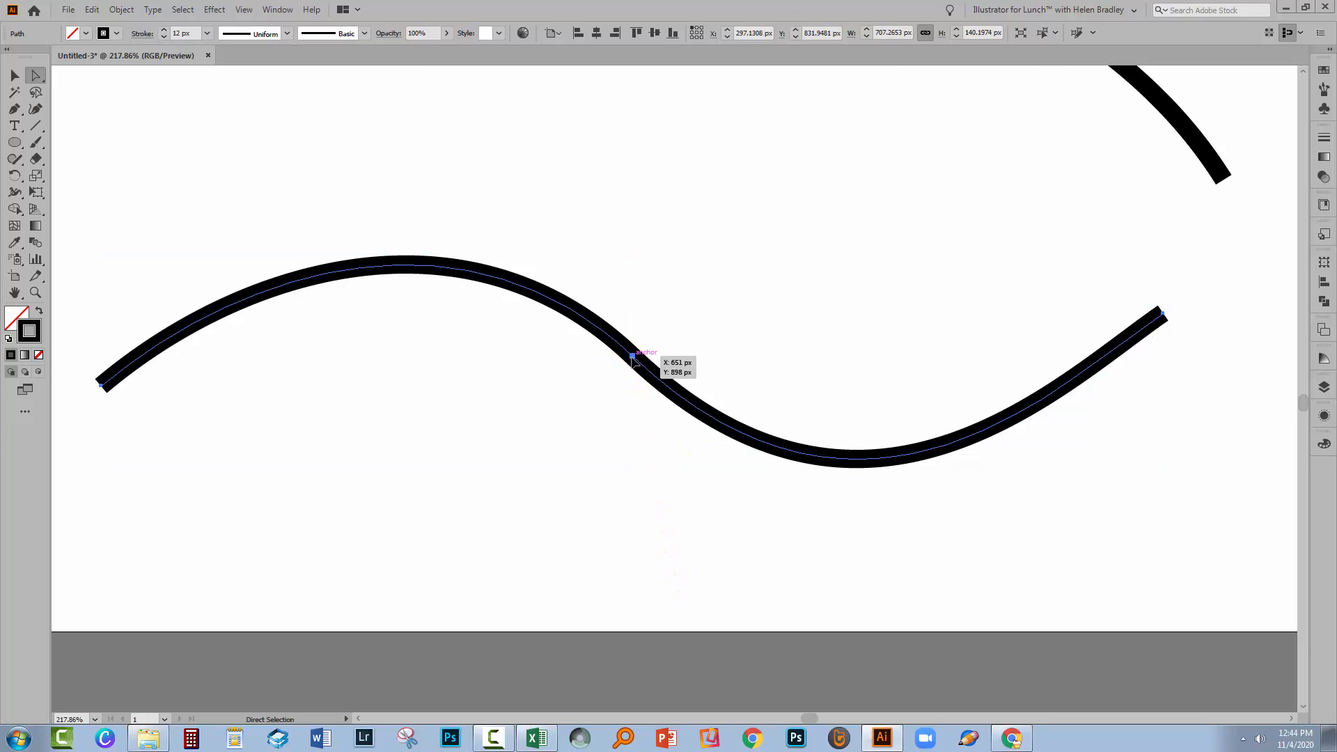
Step: Break the middle anchor's handles apart and swing only the right one upward so the two segments meet in a sharp point
click(632, 356)
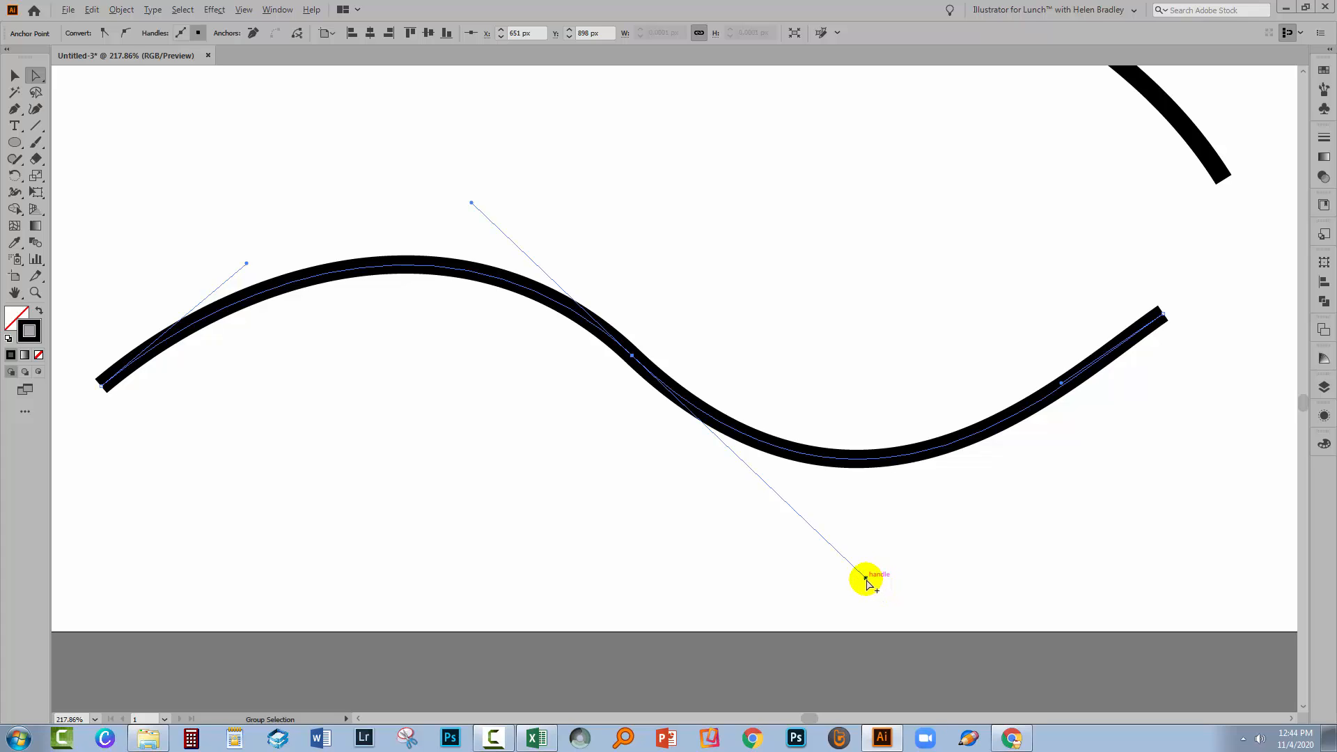
mouse_move(866, 578)
mouse_down()
mouse_move(887, 224)
mouse_move(832, 180)
mouse_up()
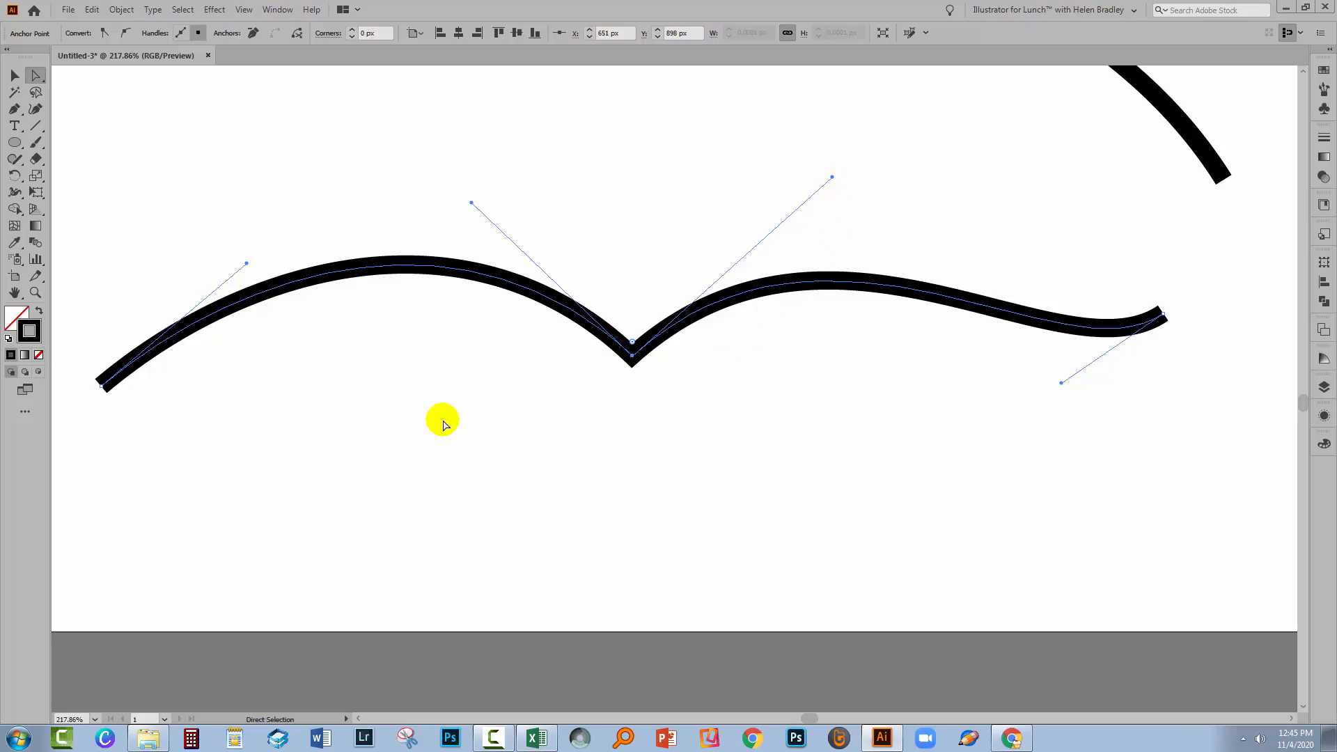
click(748, 424)
drag(550, 365, 671, 404)
click(634, 357)
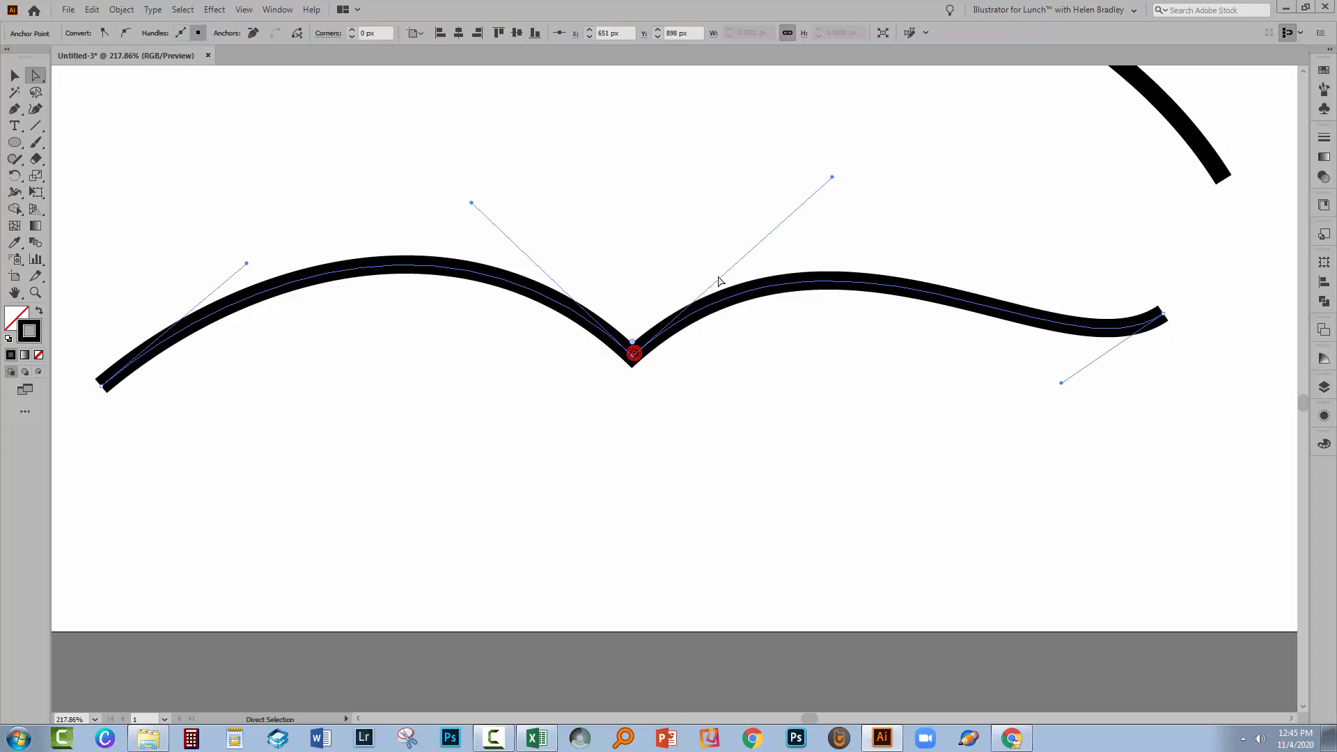
Step: Raise both handles of the sharp middle anchor and angle them inward to make the curves steeper where they meet
drag(833, 180, 829, 152)
mouse_move(468, 204)
mouse_down()
mouse_move(558, 129)
mouse_move(511, 134)
mouse_move(490, 156)
mouse_up()
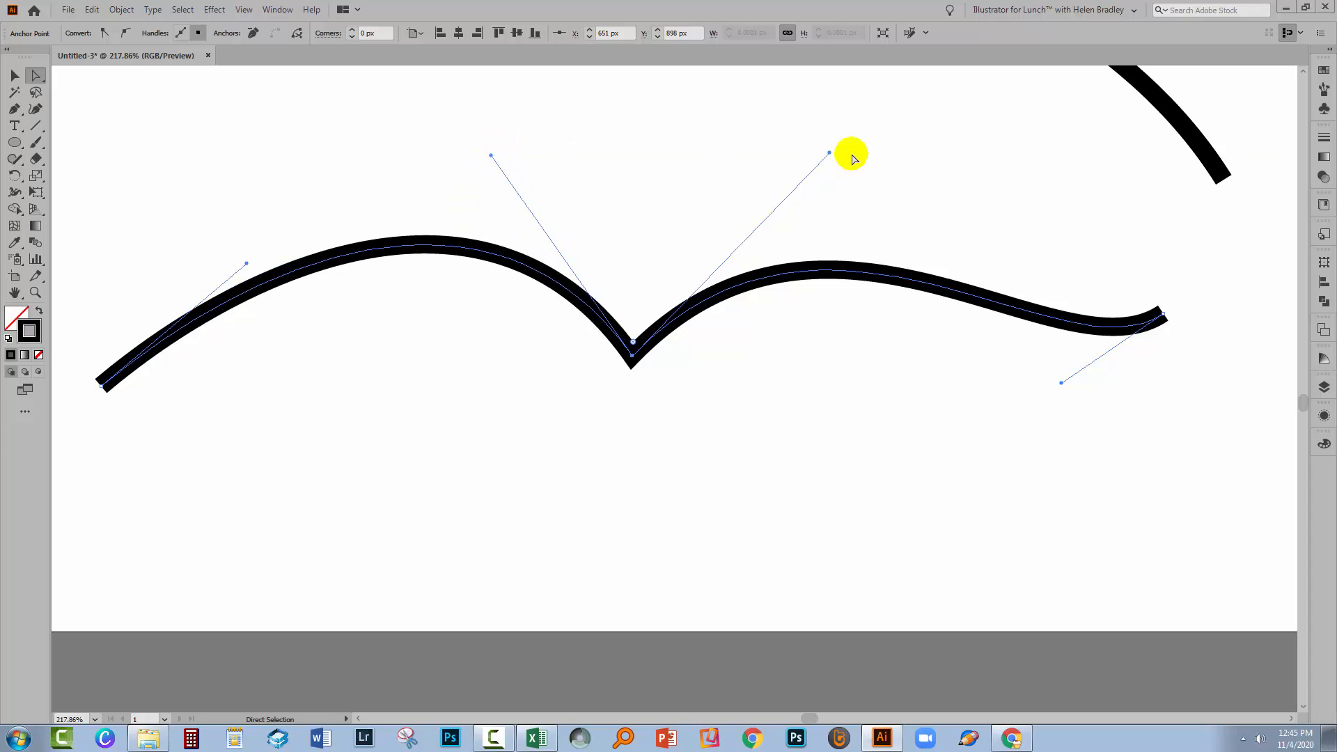
drag(831, 154, 777, 137)
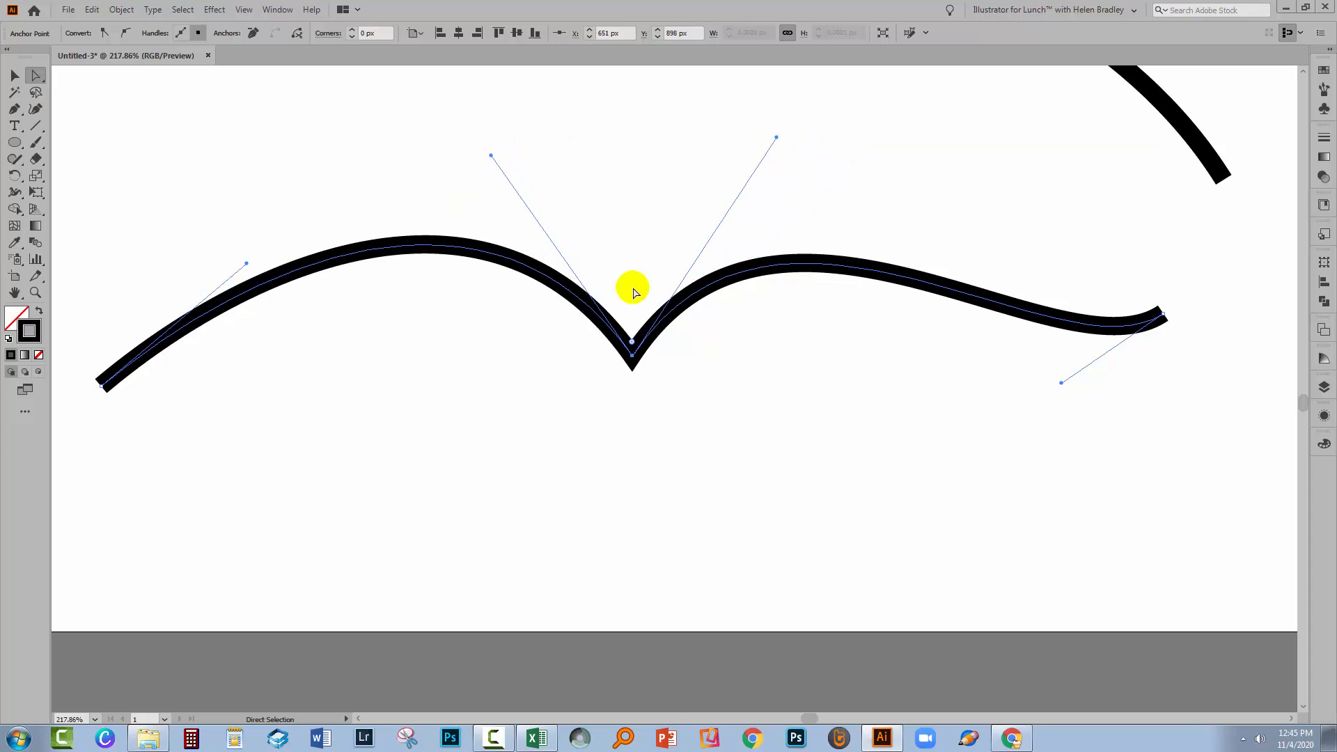
Step: Lower the inner handle of the path's right end point to deepen the dip near that end
click(1058, 386)
drag(1188, 384, 1189, 384)
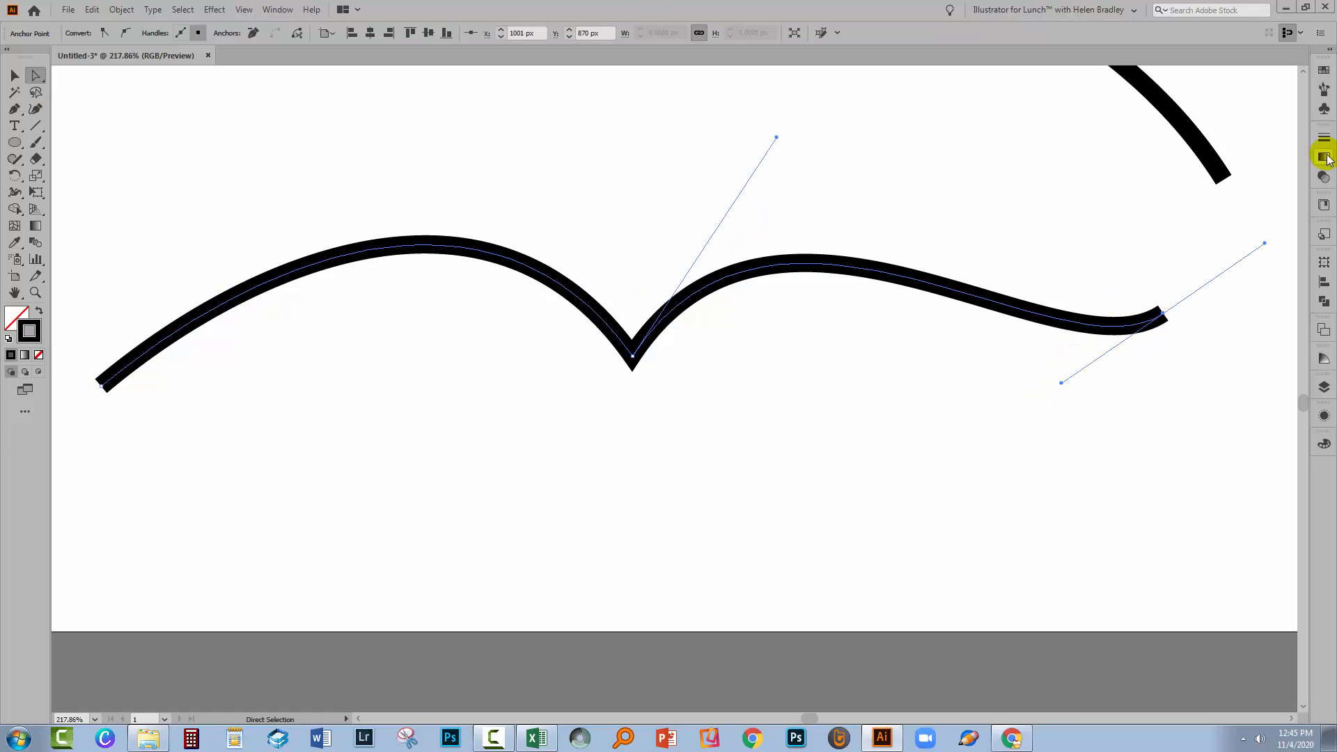
drag(1062, 383, 1057, 428)
Step: Swing the left end point's inner handle below the path and move that end point to X 372, Y 885 px
click(101, 389)
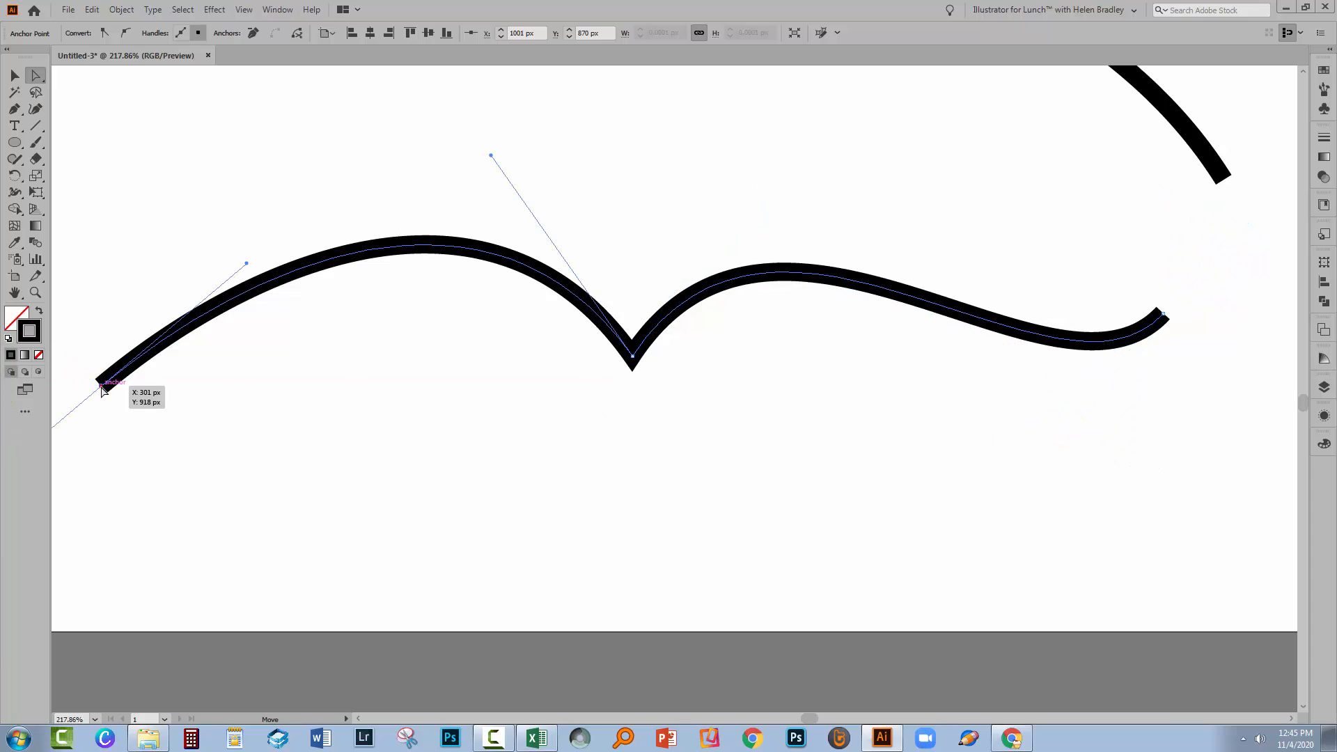
mouse_move(247, 266)
mouse_down()
mouse_move(266, 383)
mouse_move(233, 457)
mouse_move(141, 428)
mouse_up()
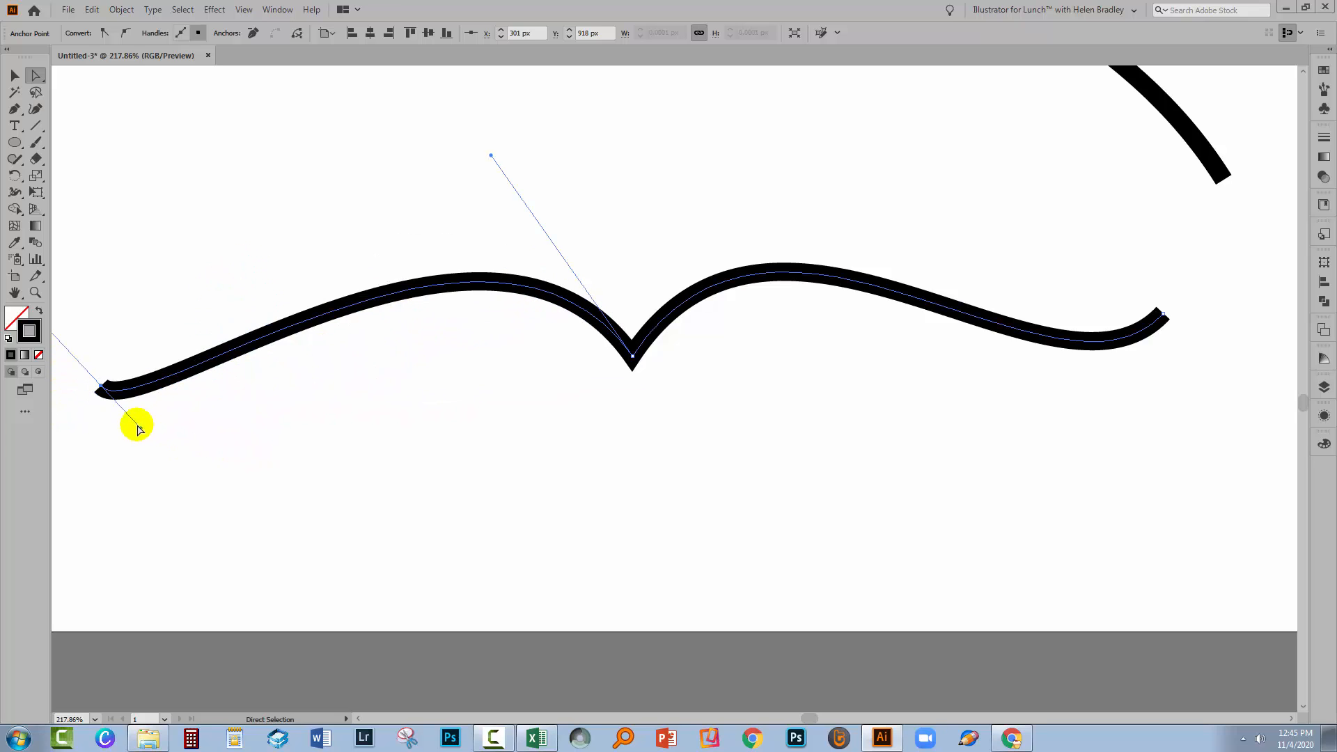
mouse_move(102, 380)
mouse_down()
mouse_move(135, 322)
mouse_move(230, 331)
mouse_move(205, 348)
mouse_move(268, 442)
mouse_up()
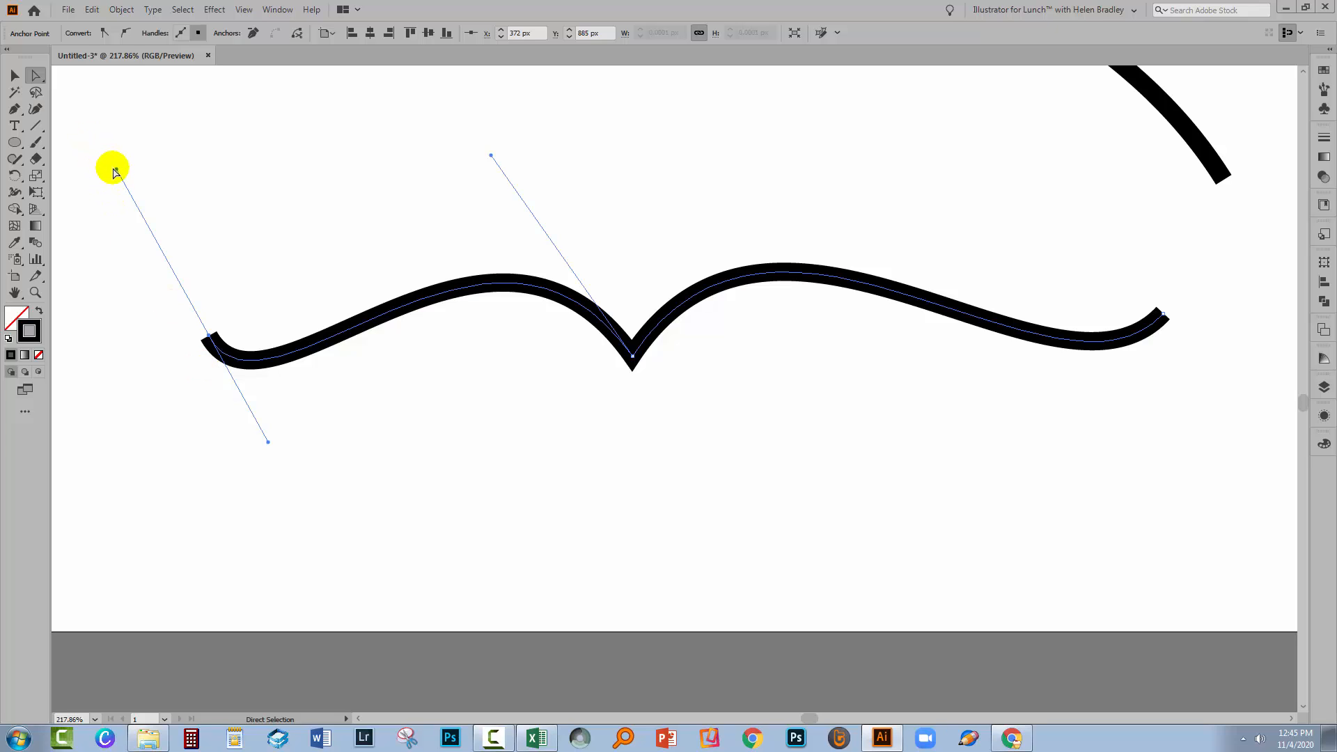
mouse_move(116, 172)
mouse_down()
mouse_move(98, 182)
mouse_move(119, 158)
mouse_move(108, 183)
mouse_move(110, 170)
mouse_up()
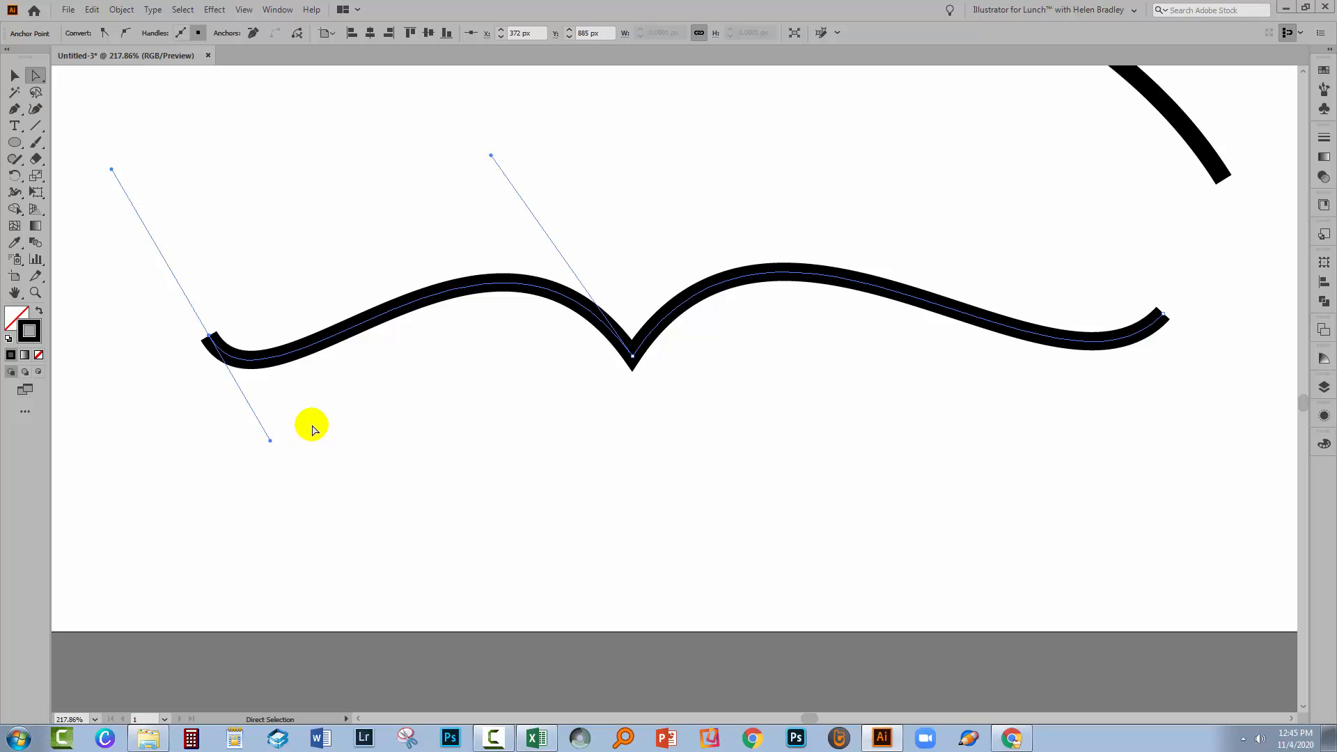
Step: Break the left end point's handles apart and swing the inner one upward so the left segment arches
key(alt)
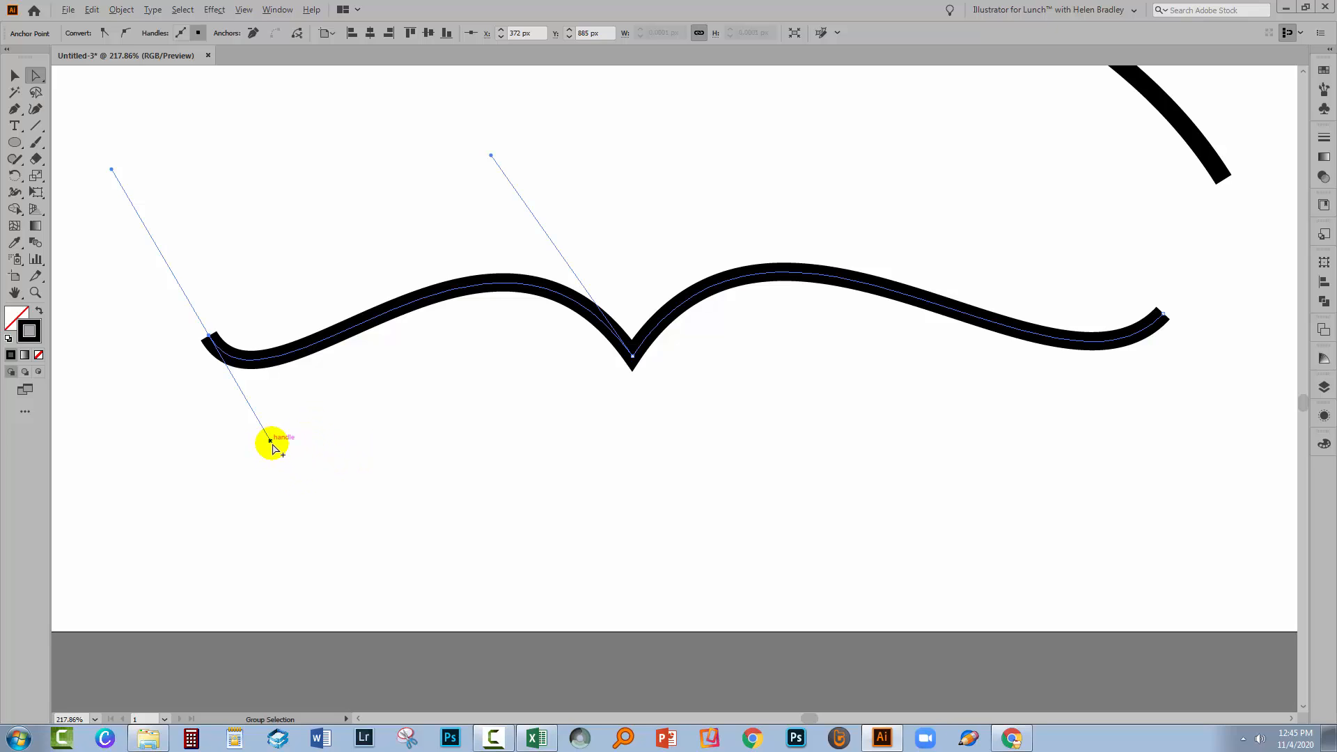
drag(271, 444, 321, 151)
drag(320, 152, 320, 151)
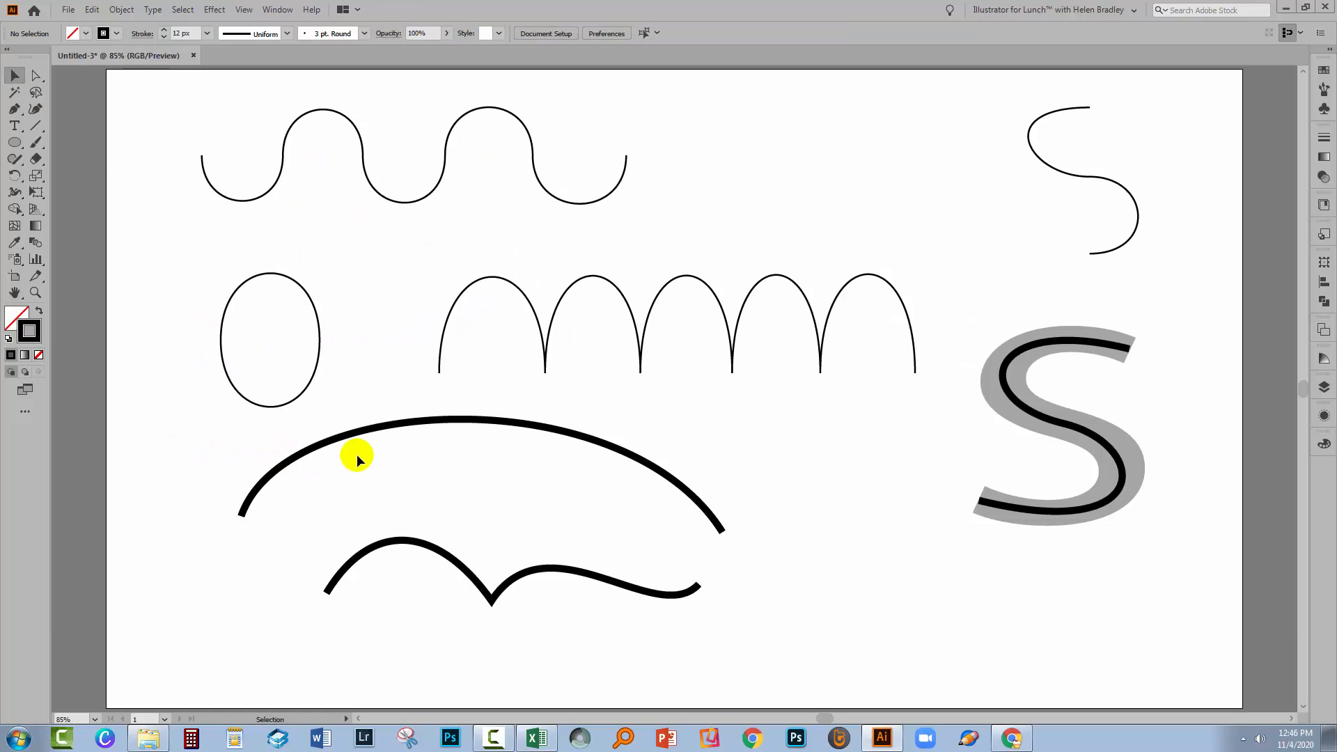
Step: Move the row of arches below the traced S and draw a closed, straight-sided quadrilateral in the freed space with the Pen tool
drag(666, 248, 1015, 630)
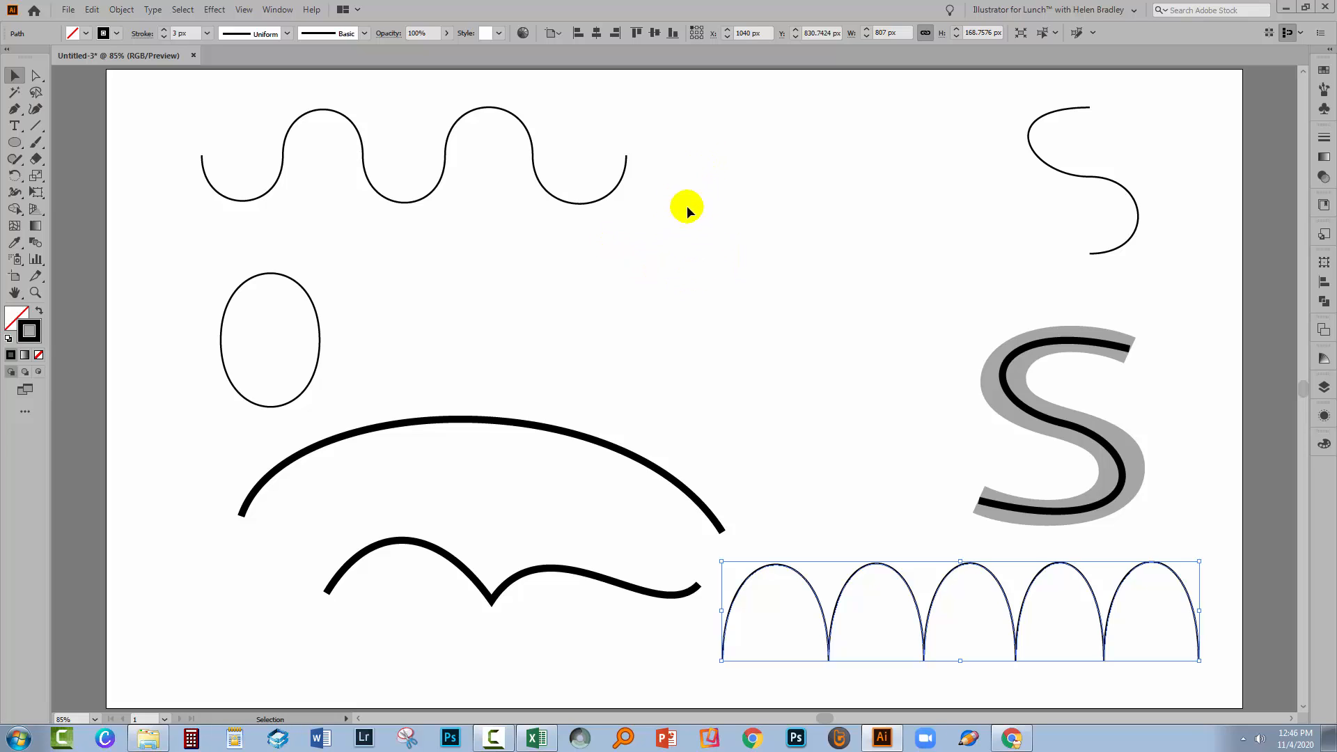
click(14, 110)
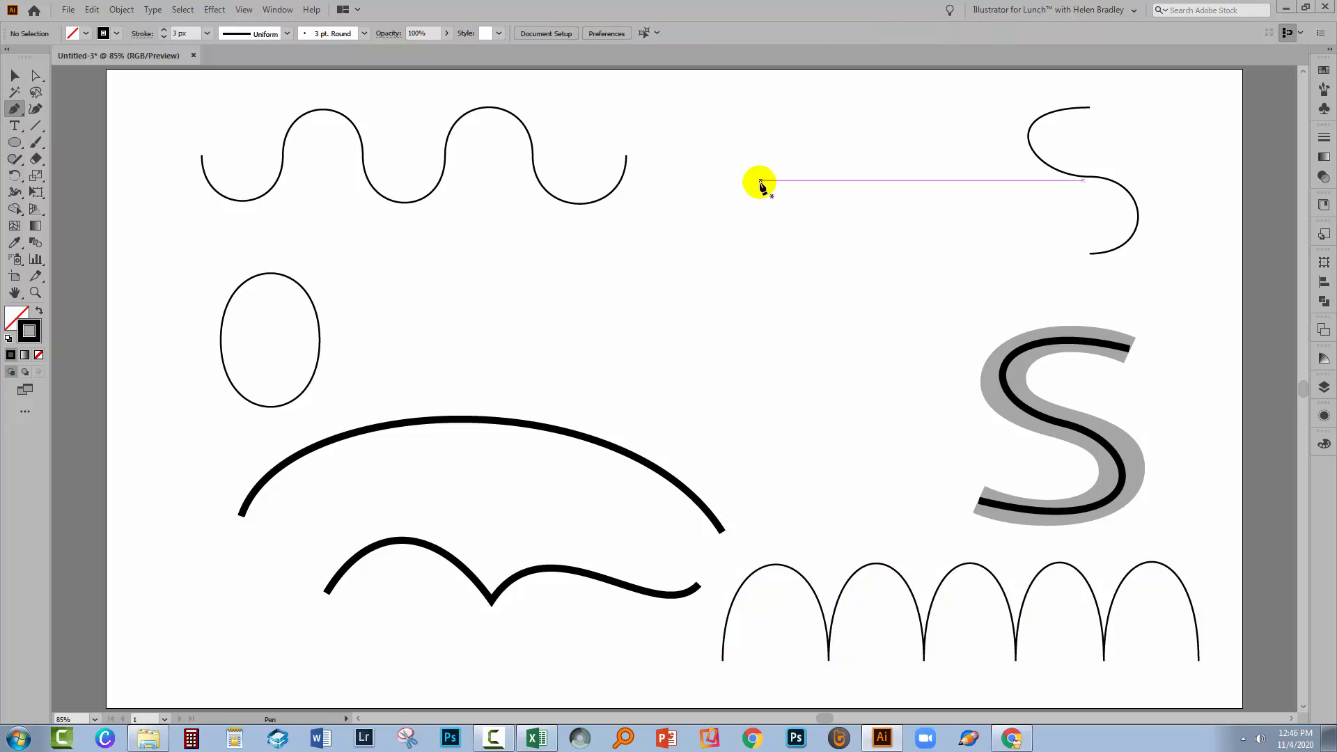
click(741, 211)
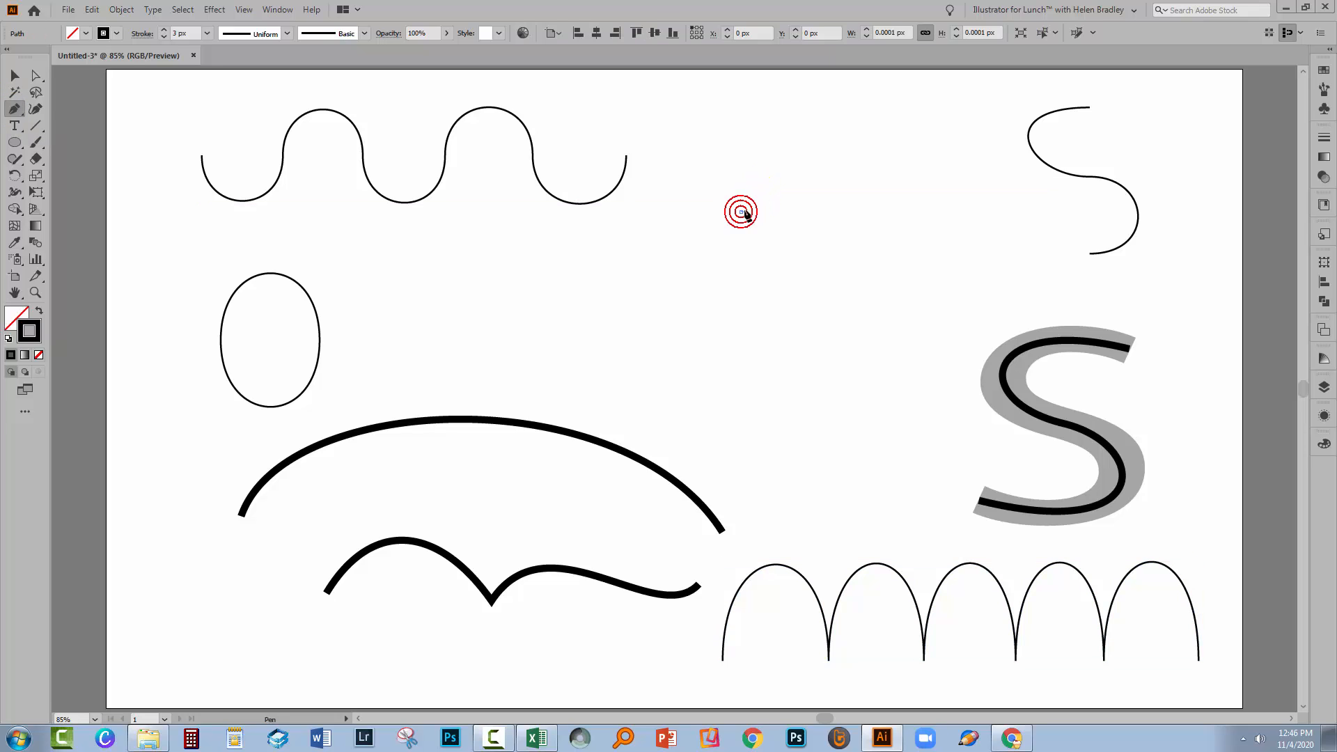
click(949, 182)
click(922, 398)
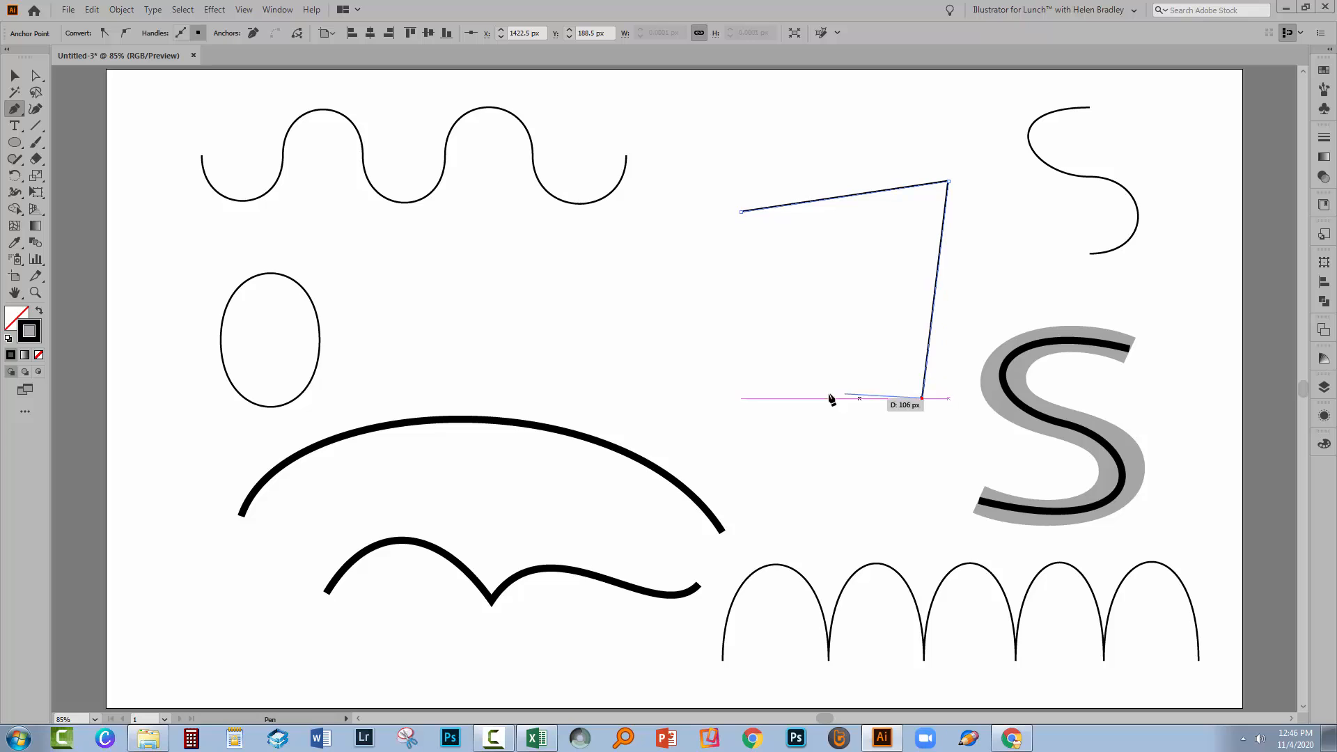
click(675, 380)
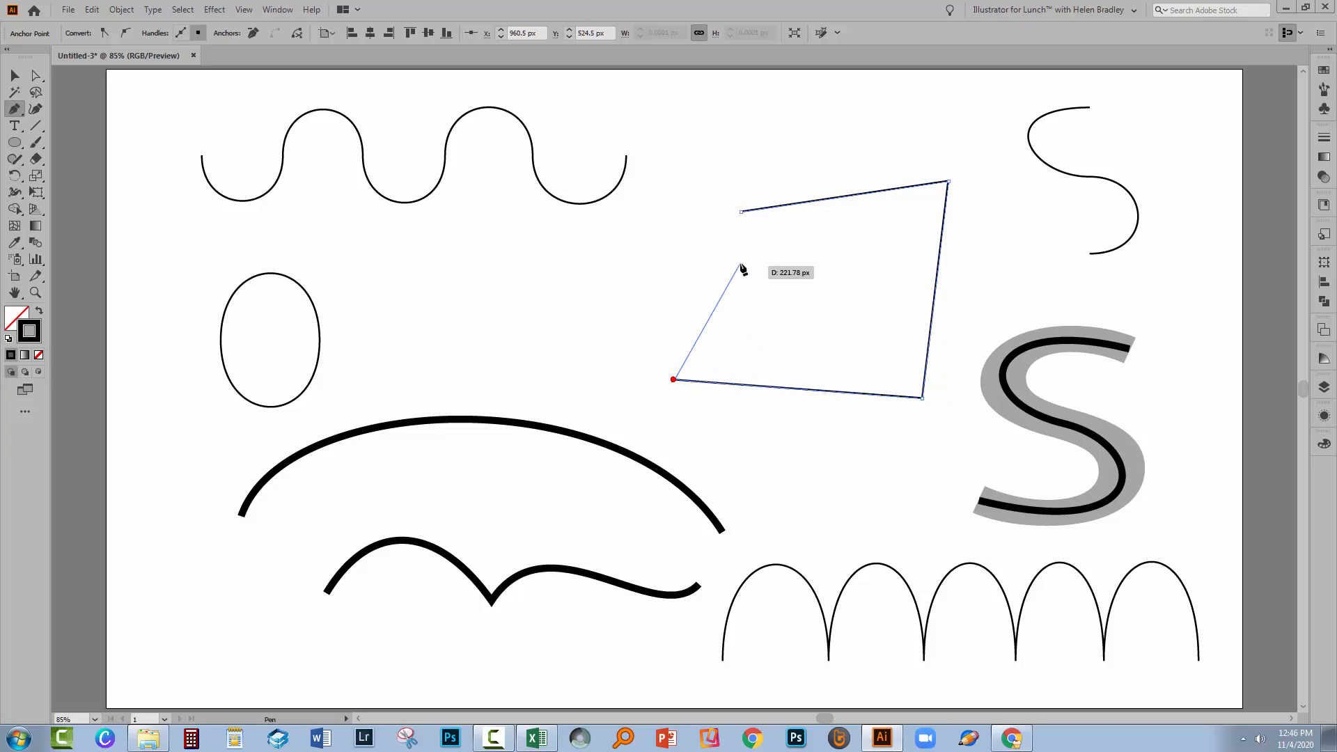
click(741, 212)
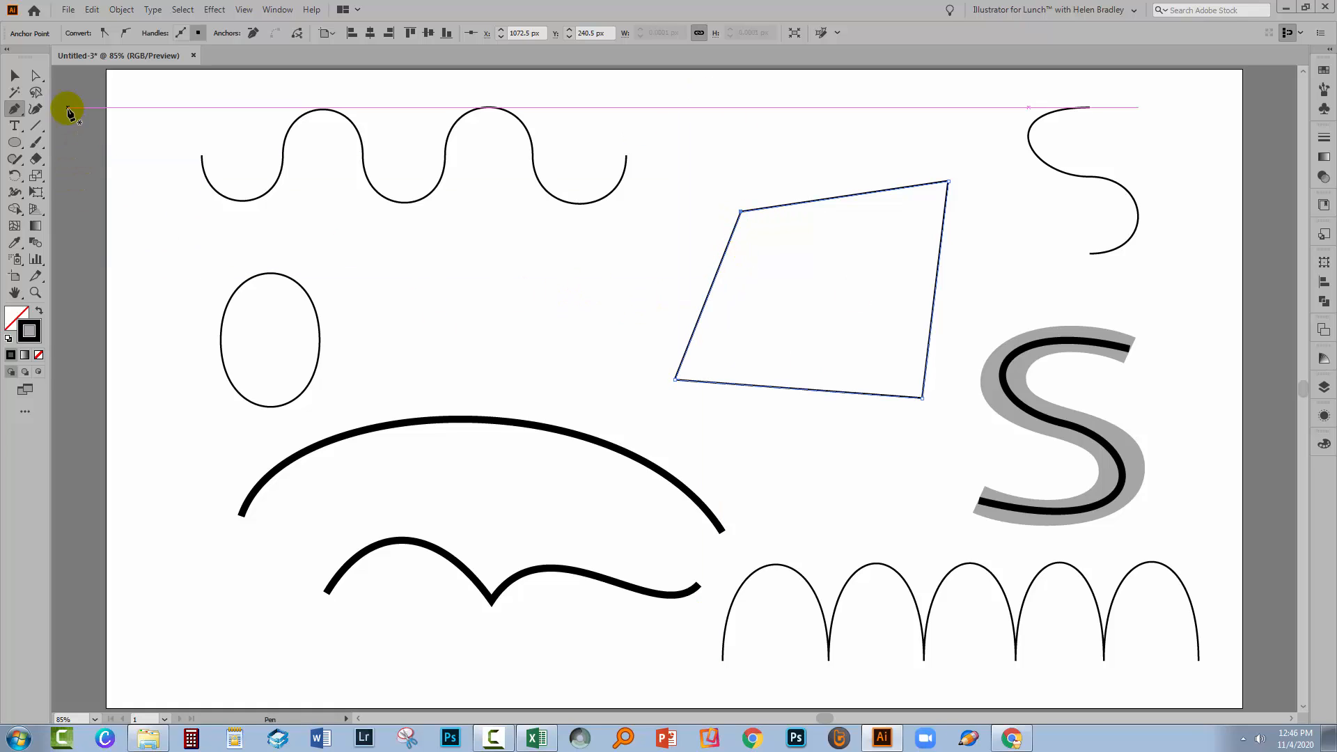
Step: Move the quadrilateral's upper-left corner up and left, and its lower-left corner inward to X 1055.5, Y 471.5 px
click(37, 76)
drag(740, 215, 692, 170)
drag(676, 380, 732, 349)
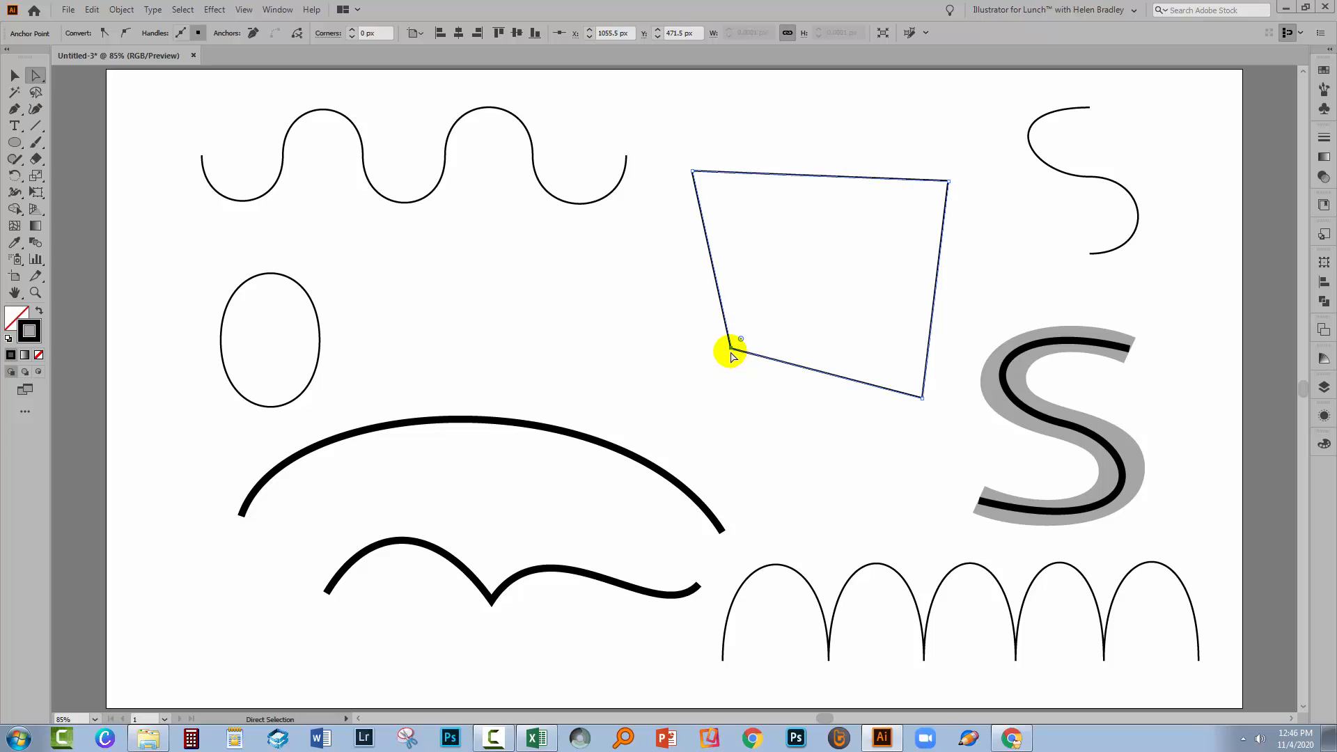
Step: Delete the quadrilateral's lower-left corner point, undo the deletion and deselect the shape
click(677, 321)
drag(773, 385, 755, 374)
click(731, 349)
key(Delete)
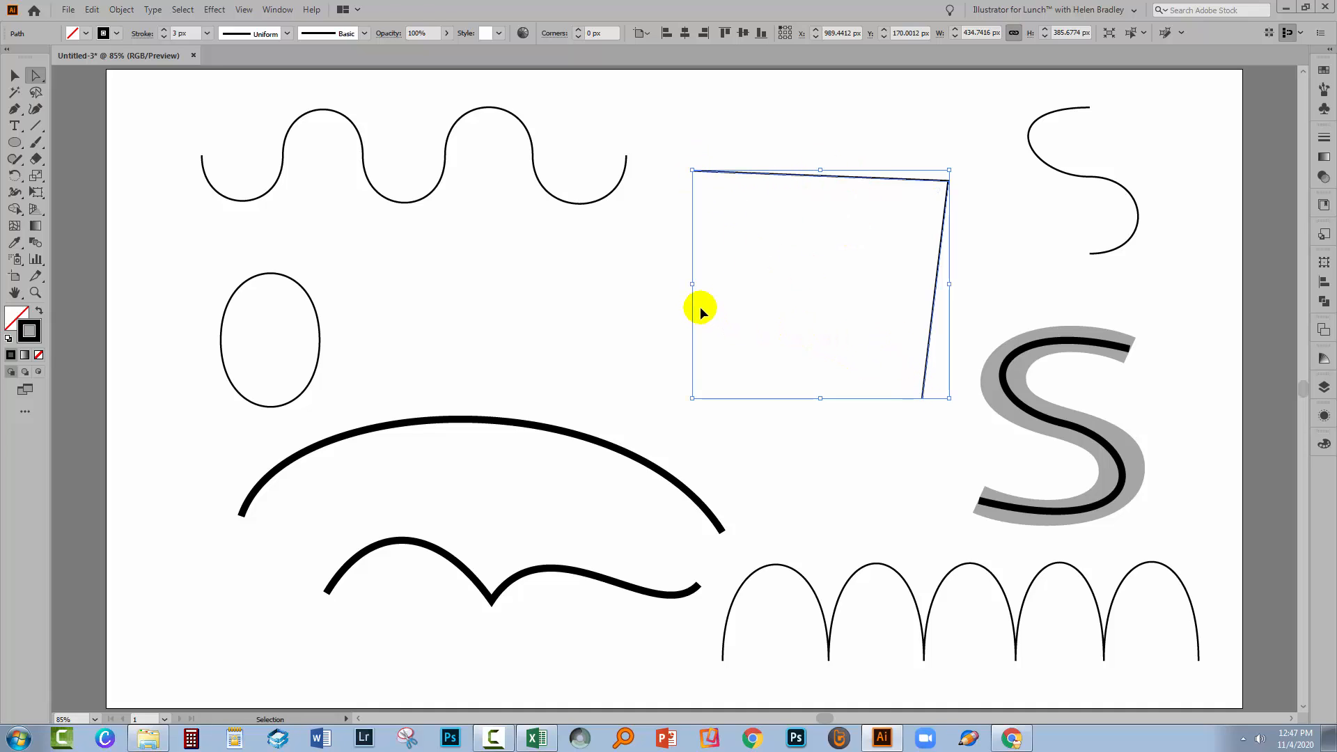
key(ctrl+z)
click(645, 337)
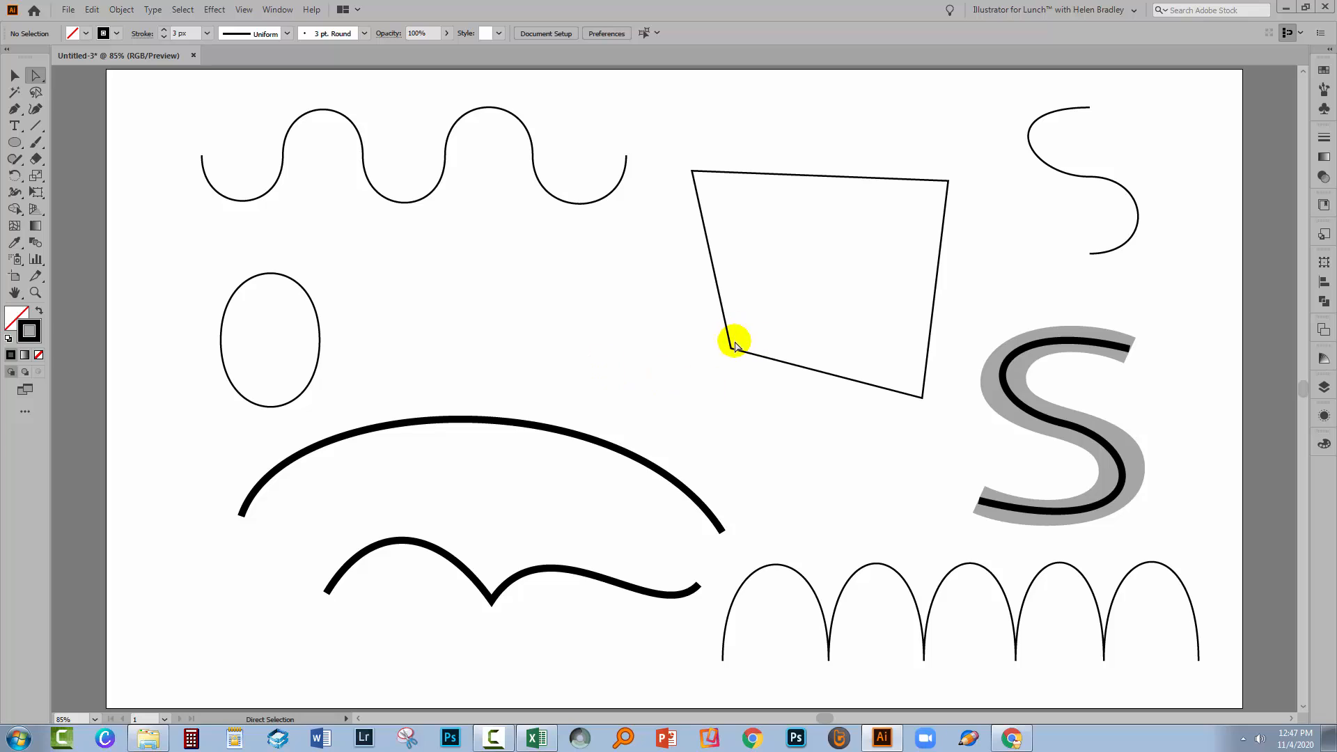
Step: Remove the quadrilateral's lower-left corner point with the Delete Anchor Point tool so the shape stays closed as a triangle
drag(762, 395, 762, 395)
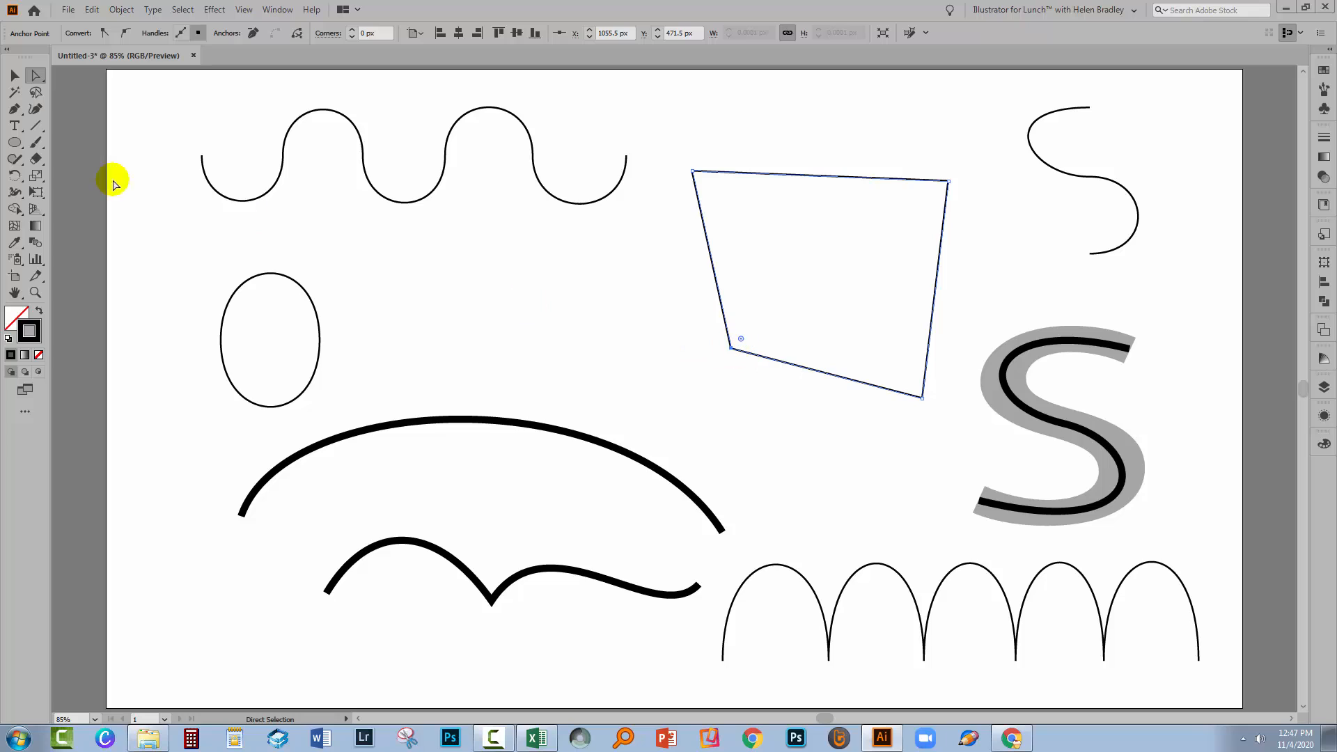
click(23, 109)
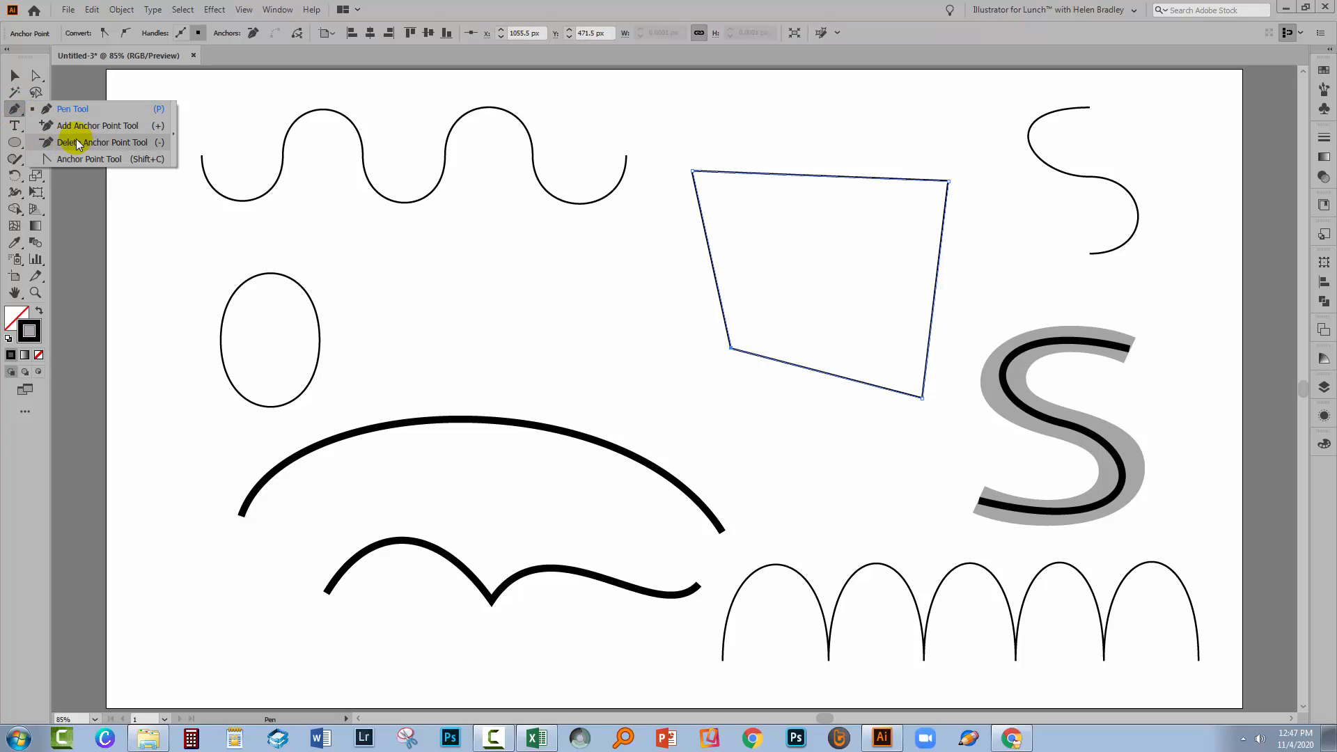
click(79, 145)
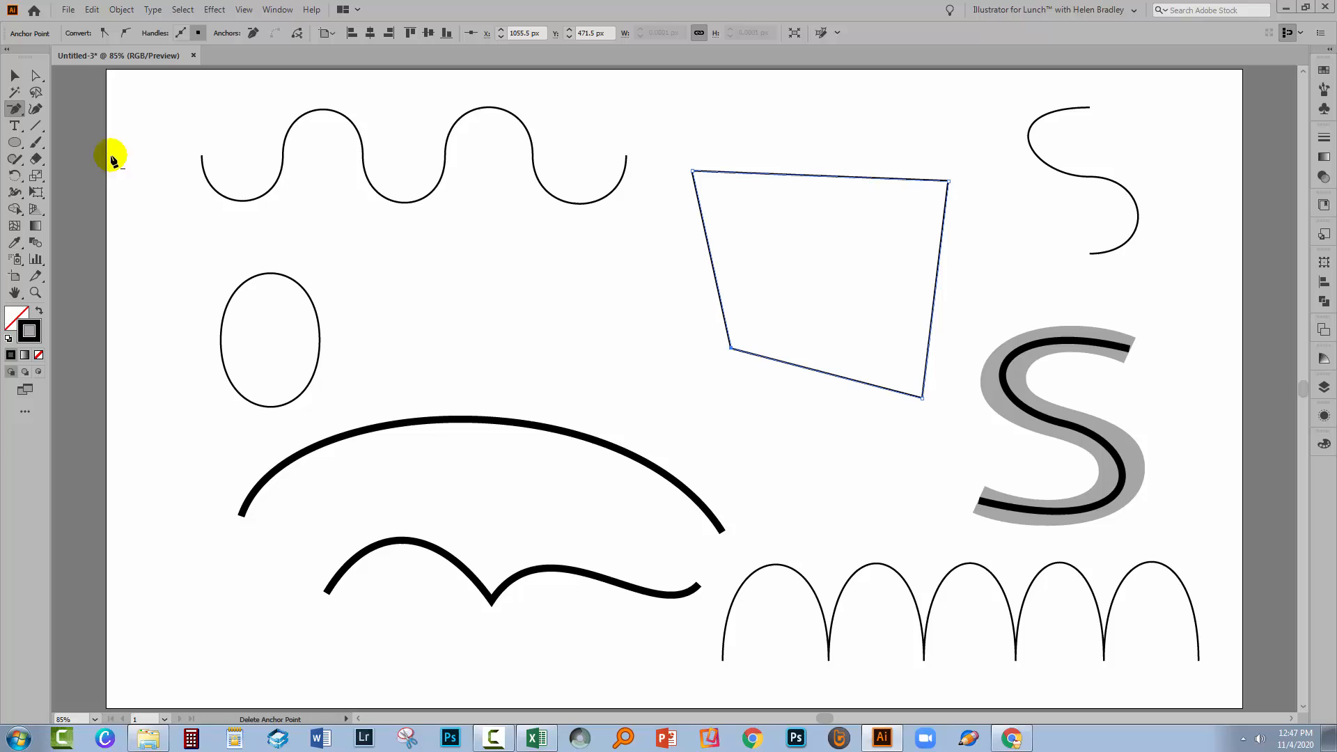
click(732, 350)
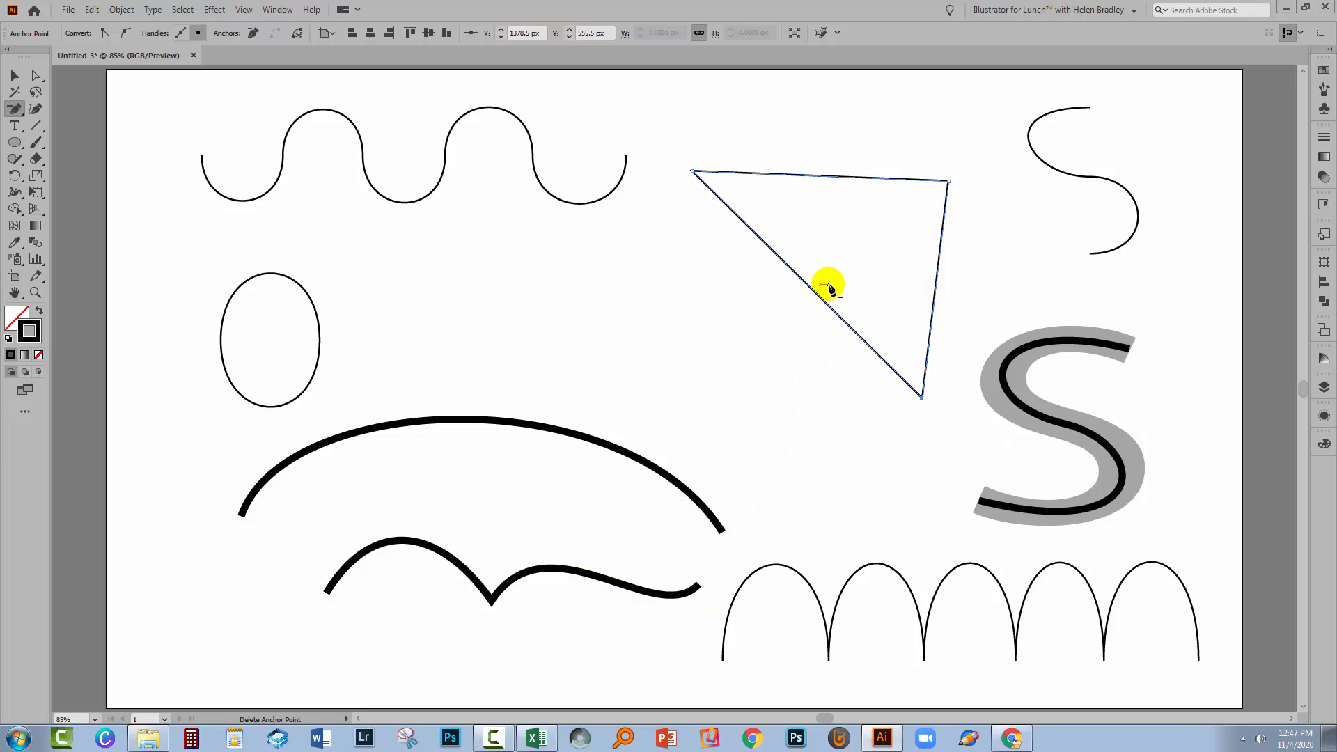
Step: Draw the right half of a heart about 172 px tall with the Pen tool, swinging its bottom point's outgoing handle up and left
click(15, 110)
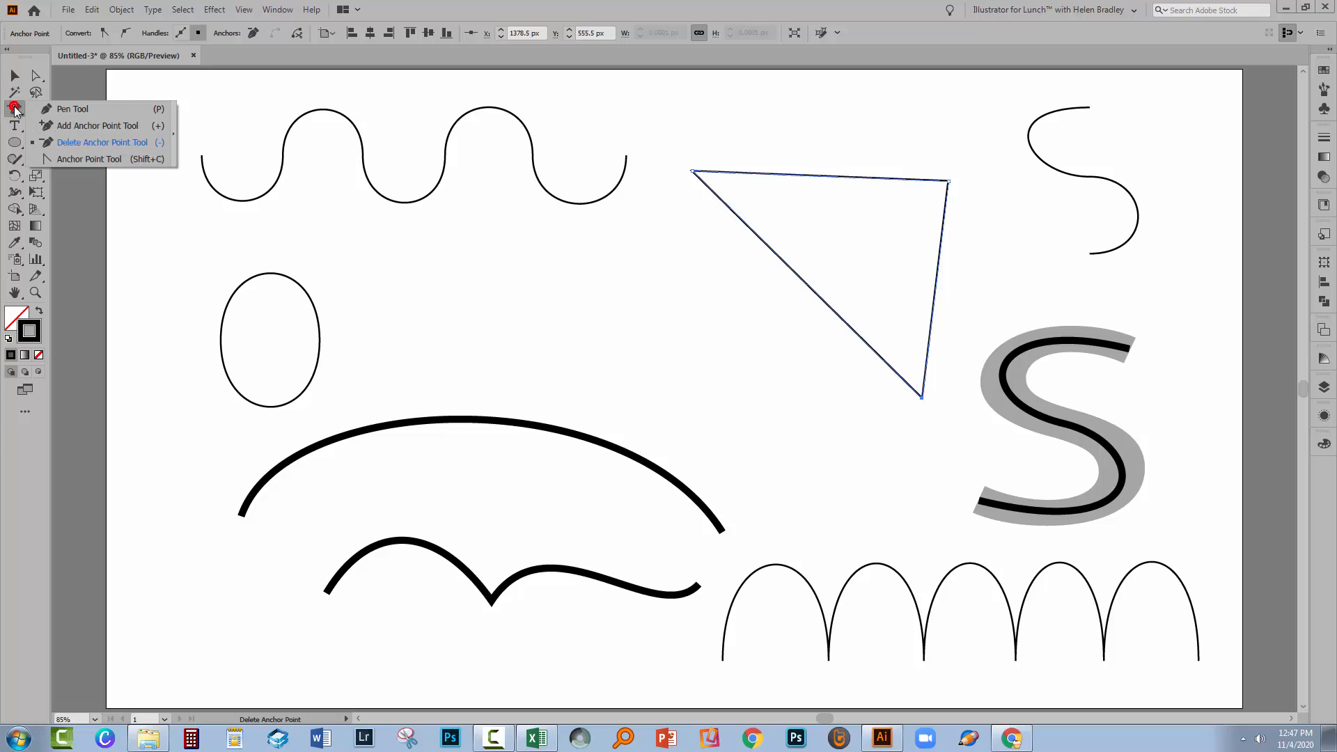
click(63, 146)
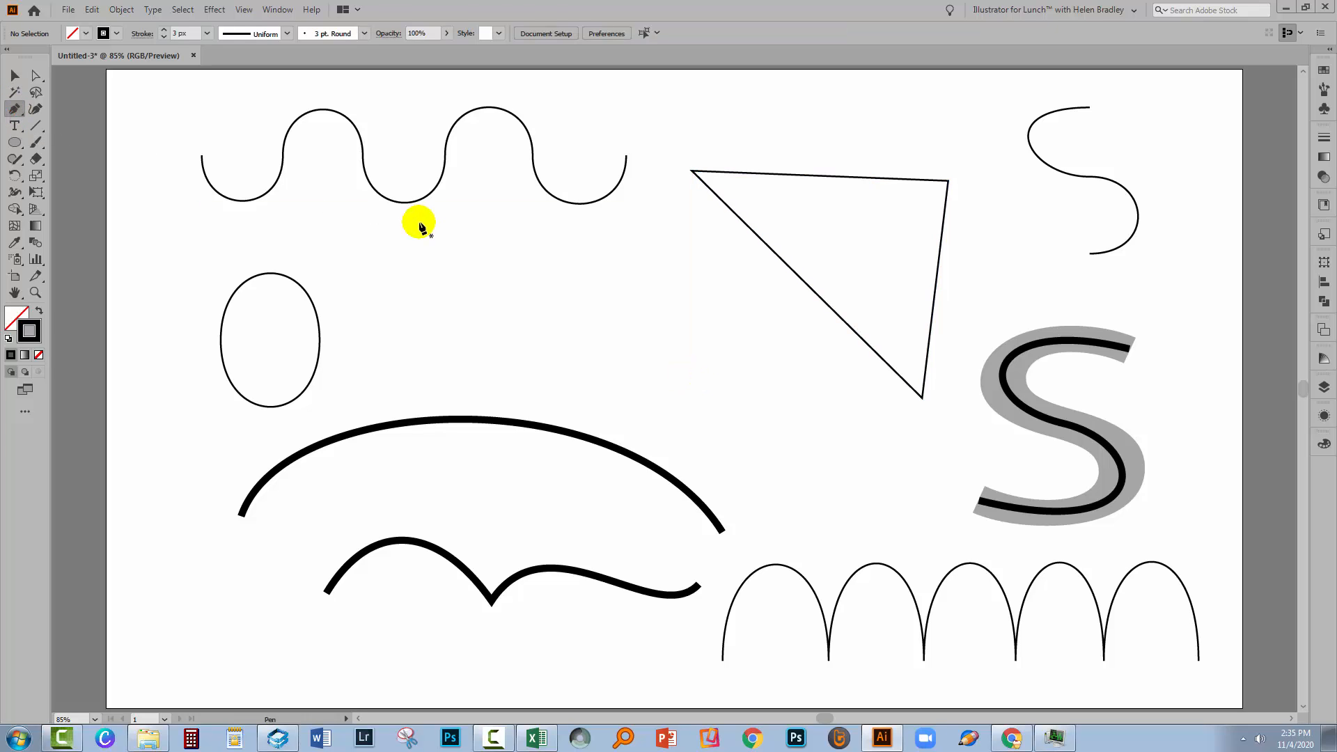
double_click(37, 294)
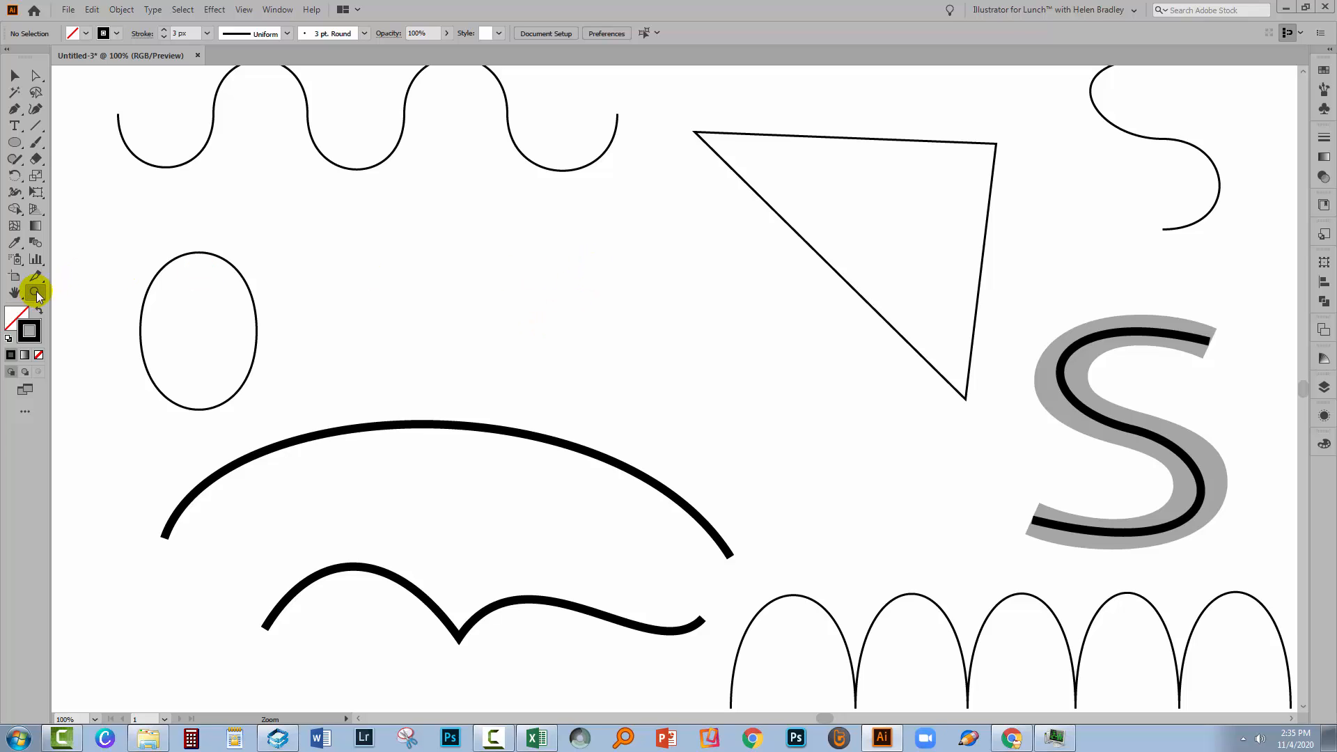
click(534, 289)
drag(716, 362, 528, 295)
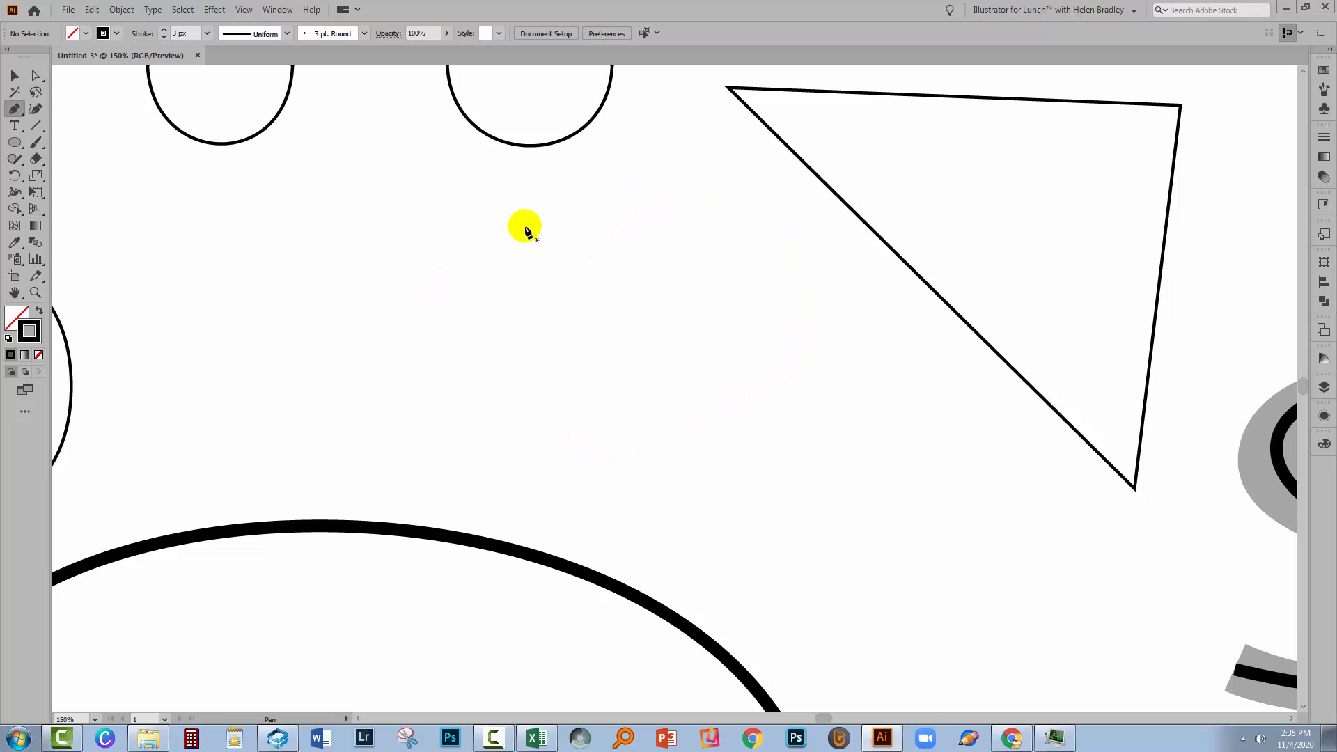
drag(575, 263, 658, 190)
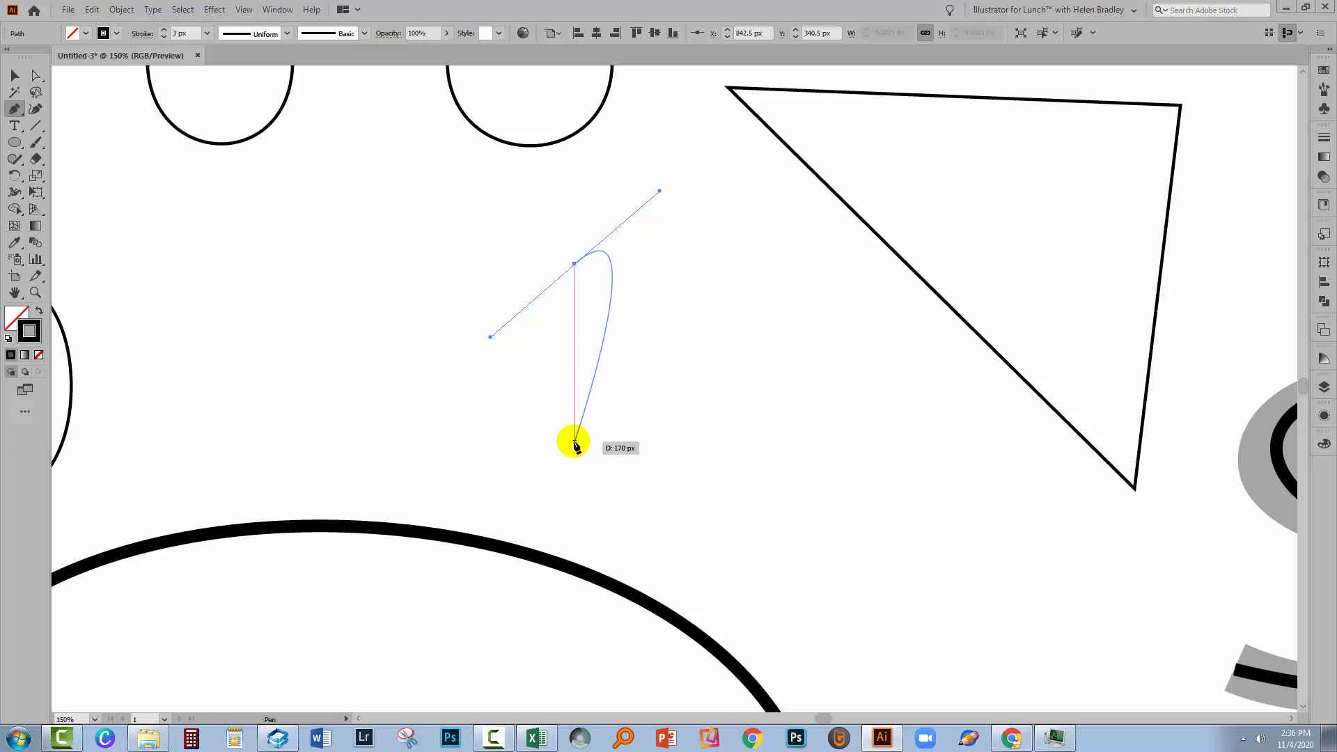
drag(575, 444, 455, 549)
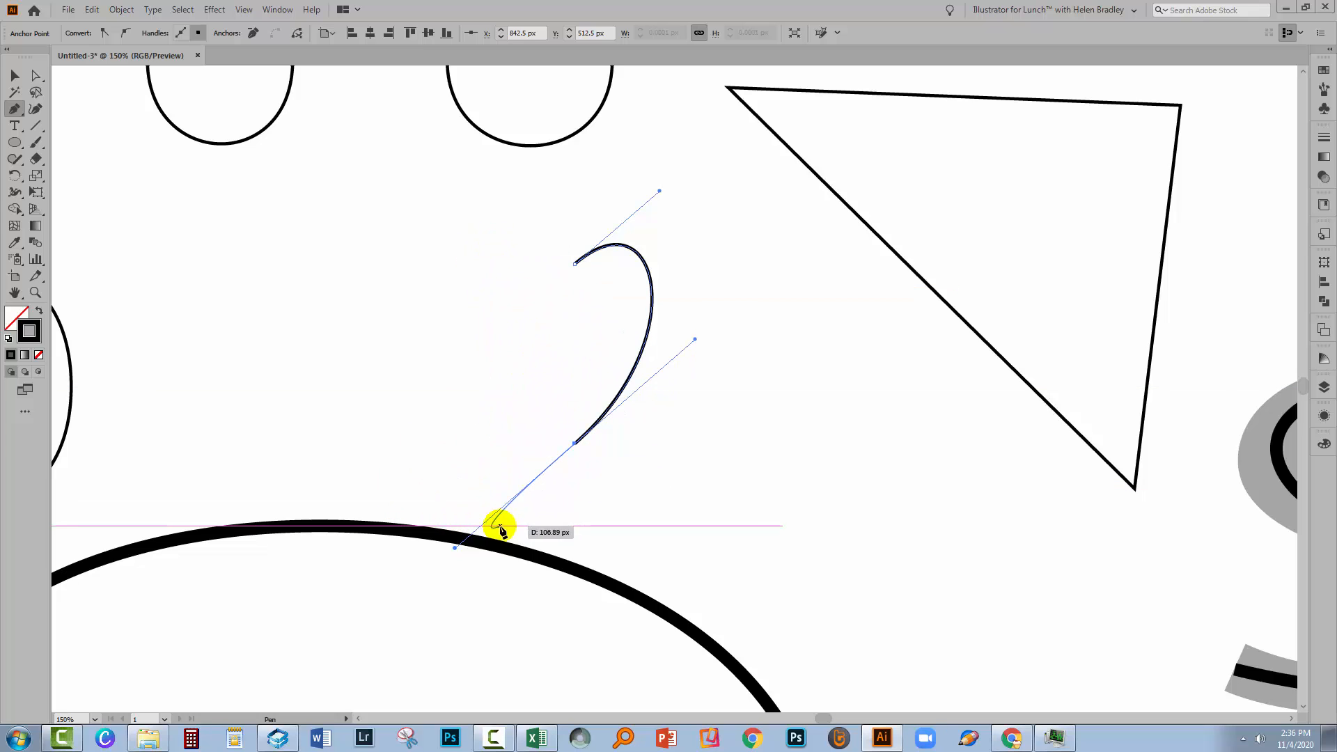
key(alt)
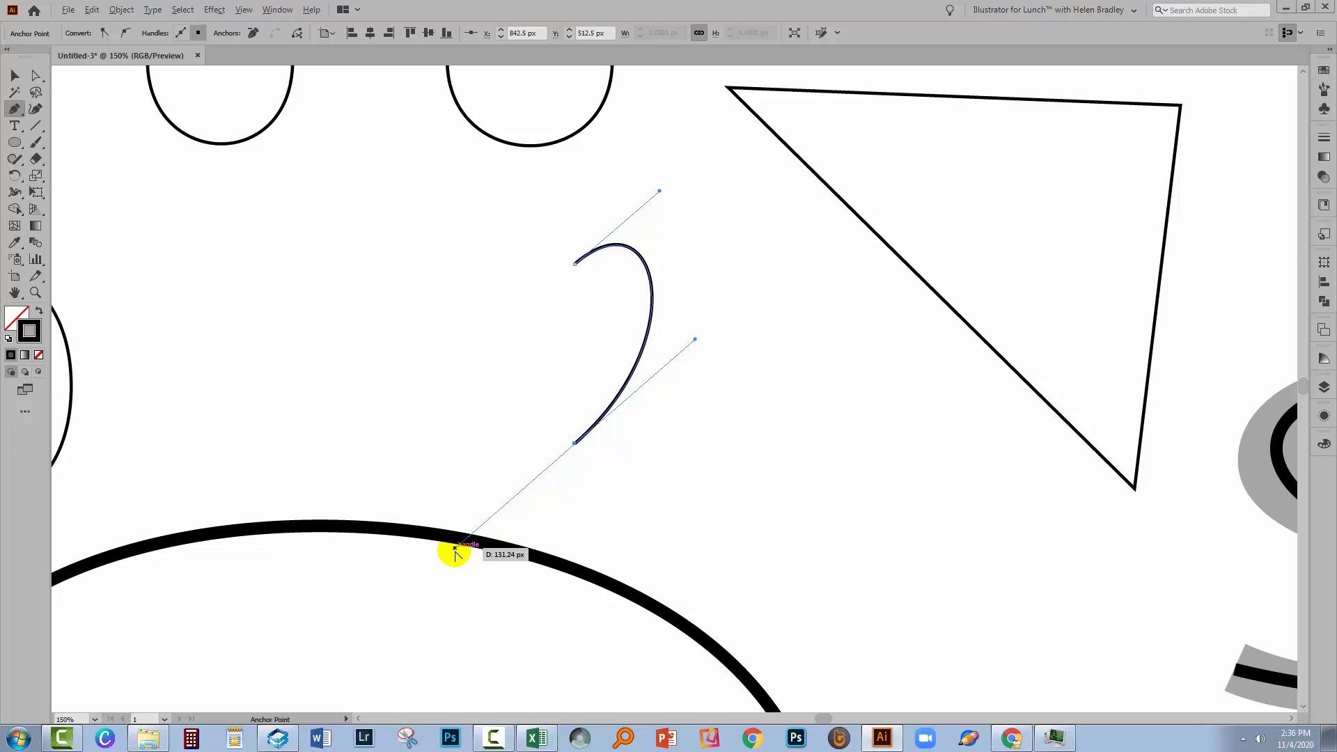
drag(454, 550, 432, 356)
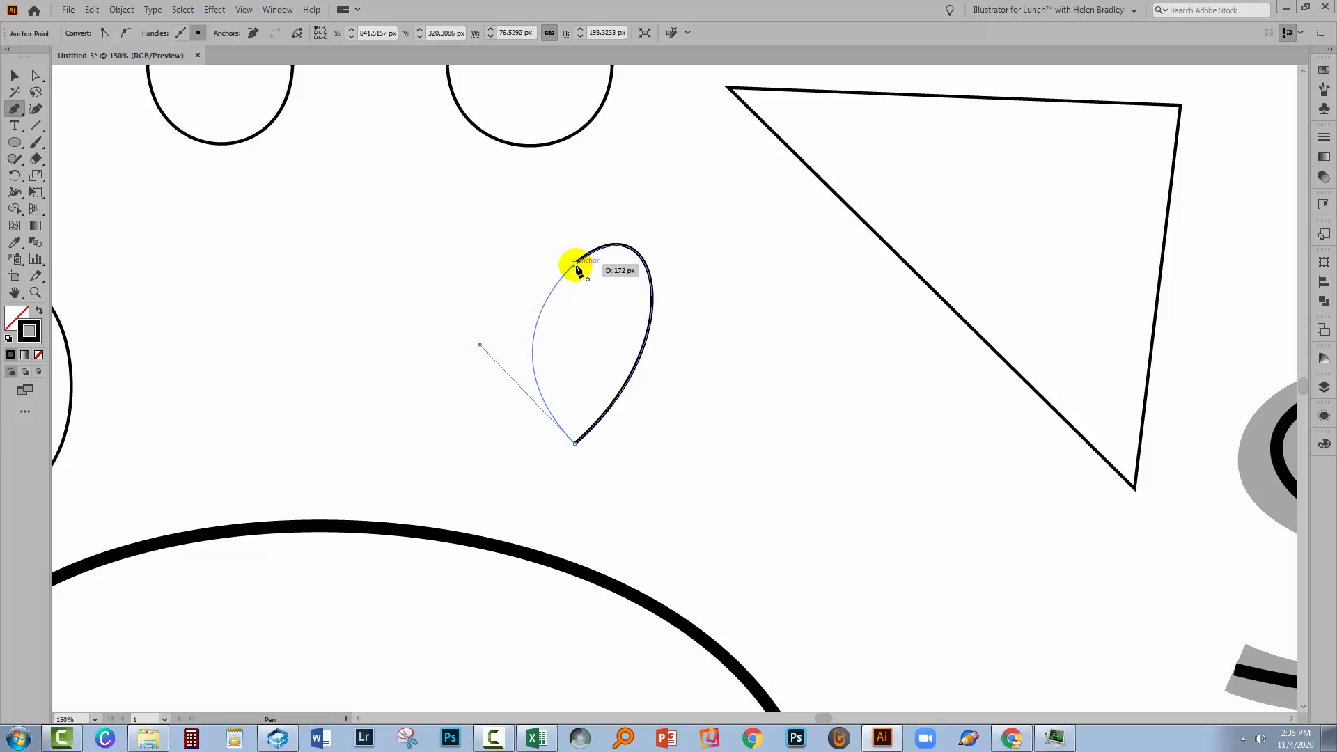
Step: Try to close the heart at its top anchor by pulling out a smooth point's paired handles
drag(576, 264, 647, 336)
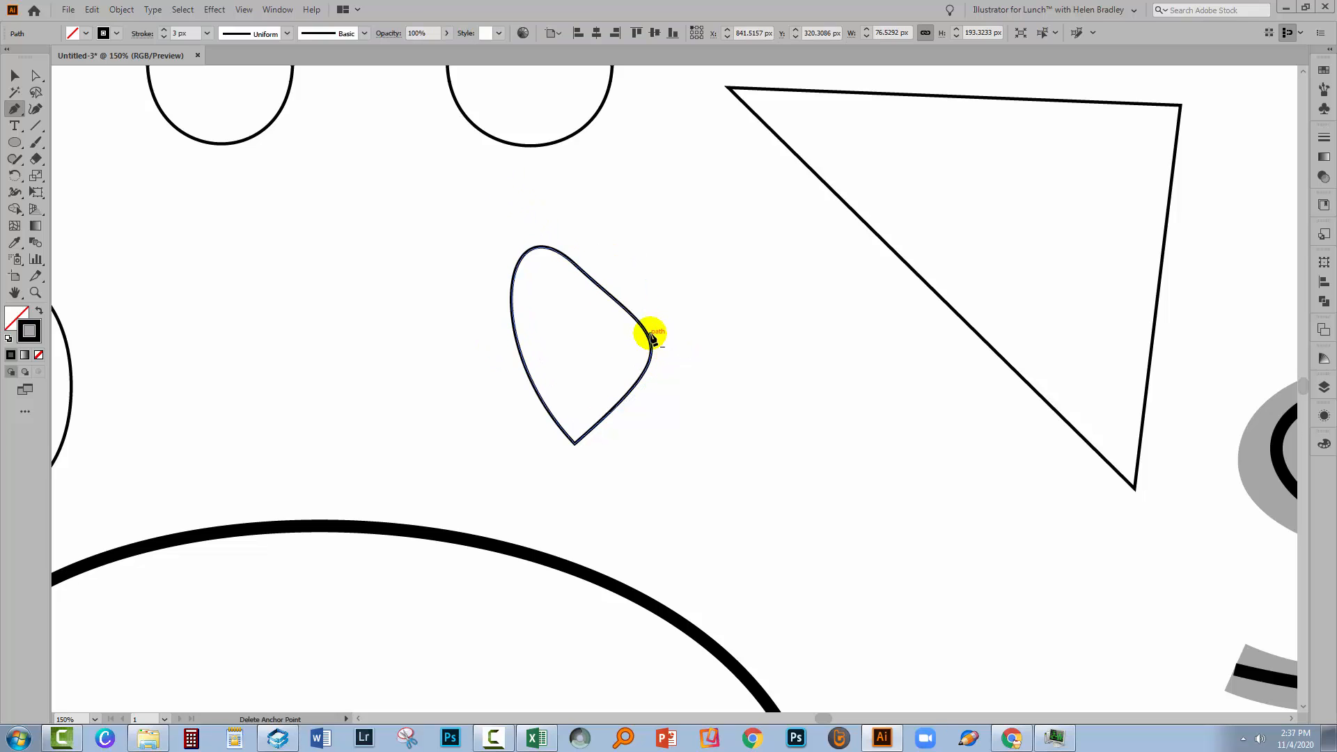
key(ctrl+z)
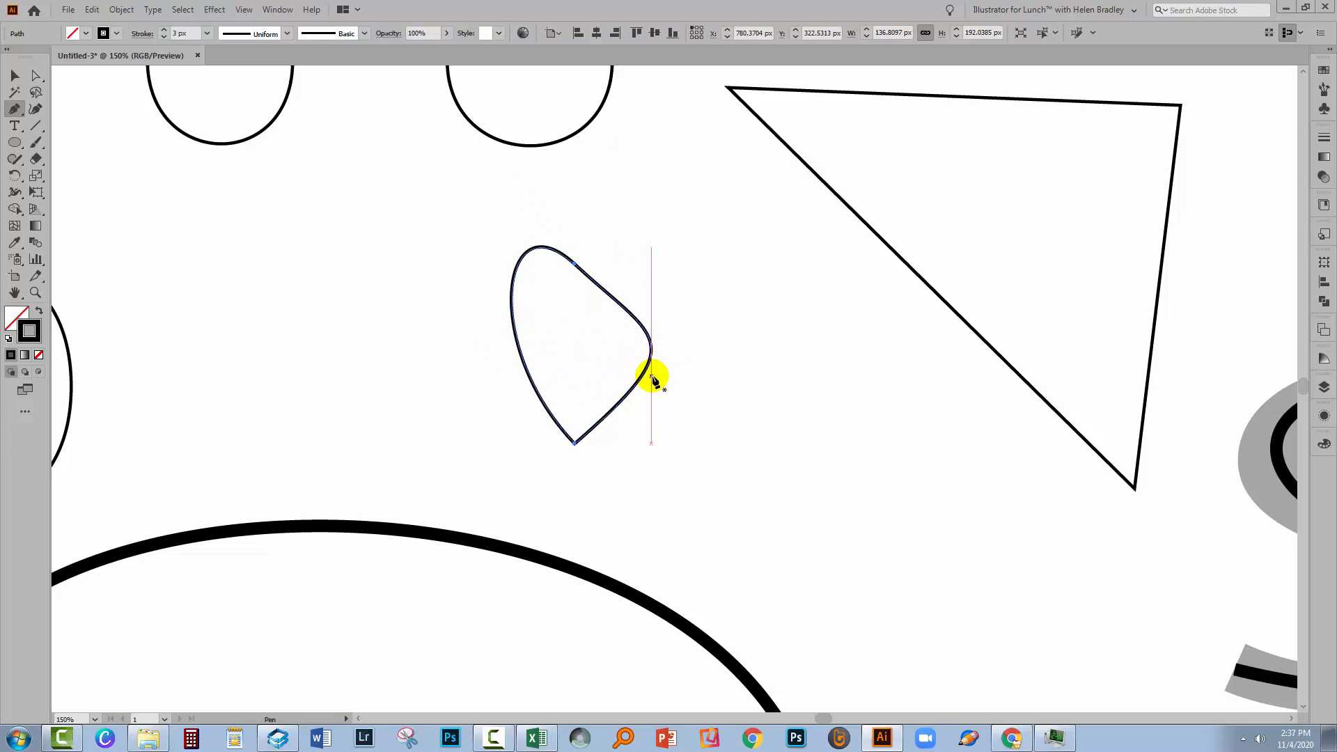
key(ctrl+z)
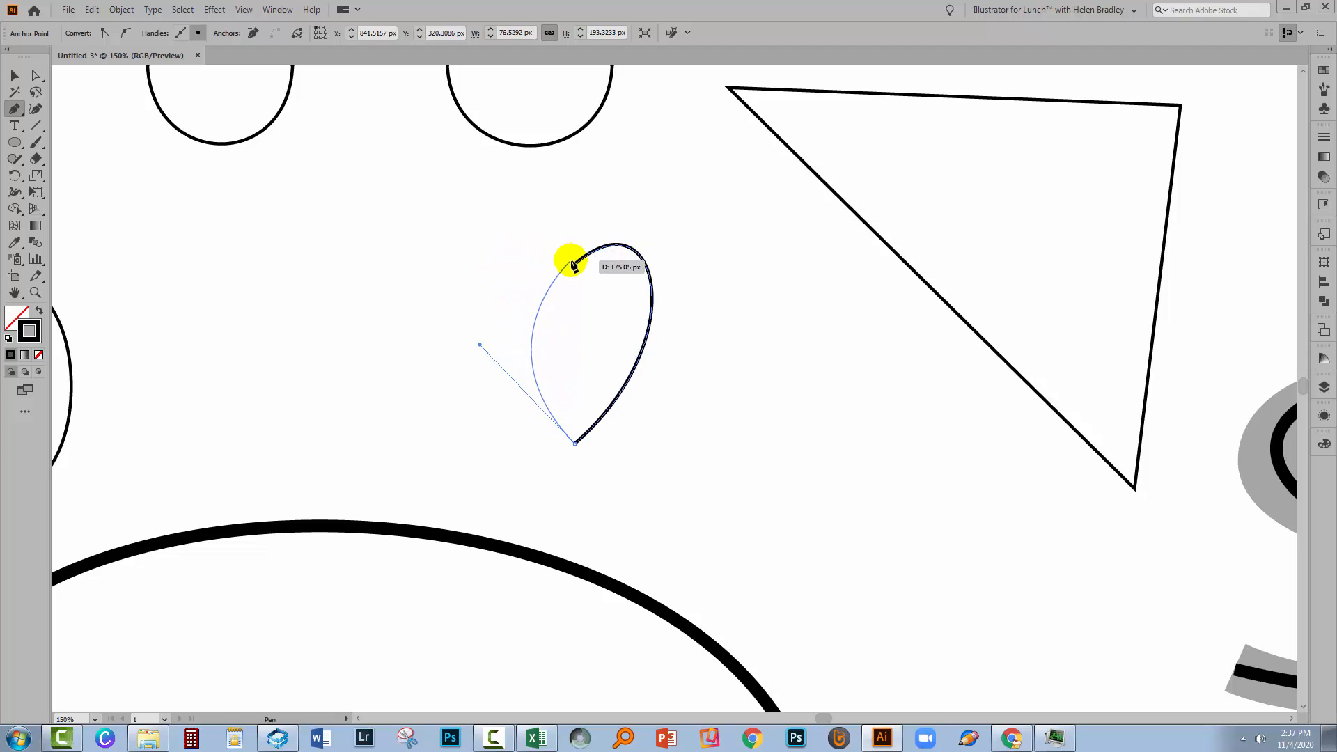
drag(576, 264, 668, 341)
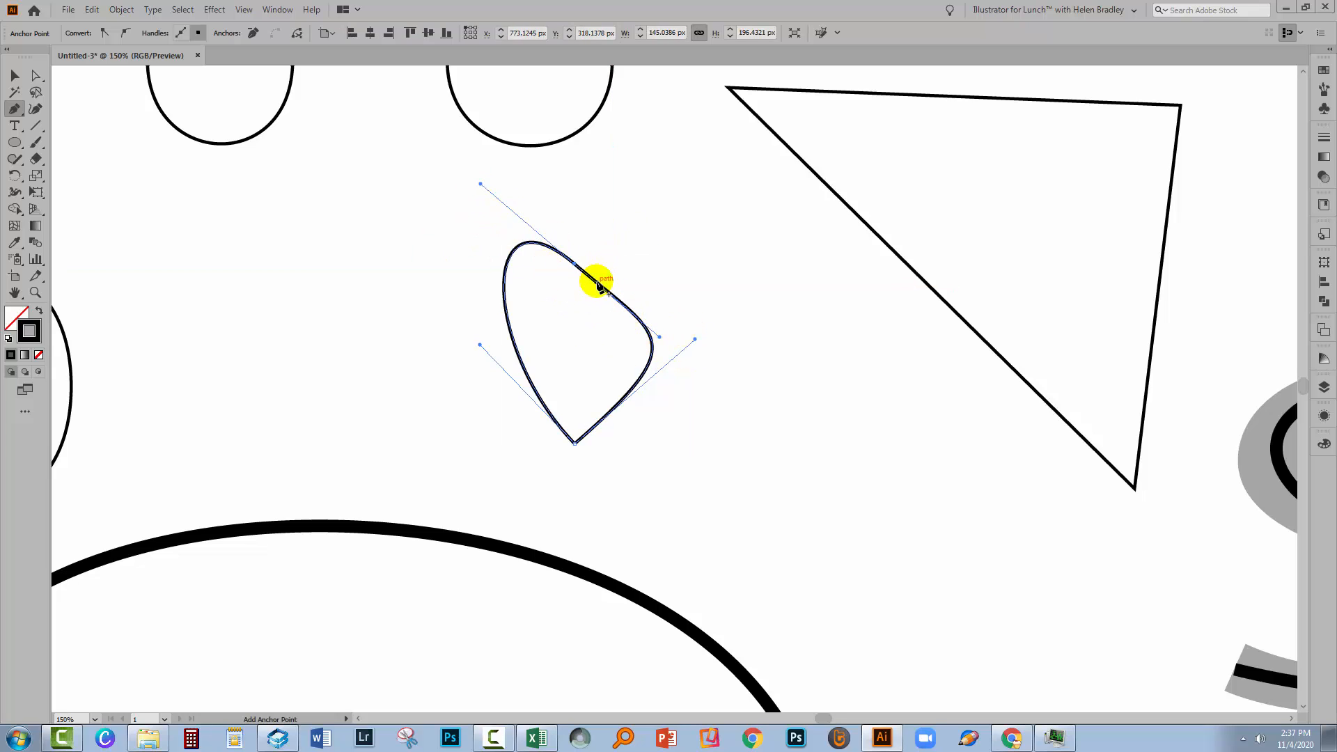
Step: Close the heart at its top anchor as a corner point, shaping the left lobe to mirror the right one
drag(578, 284, 669, 342)
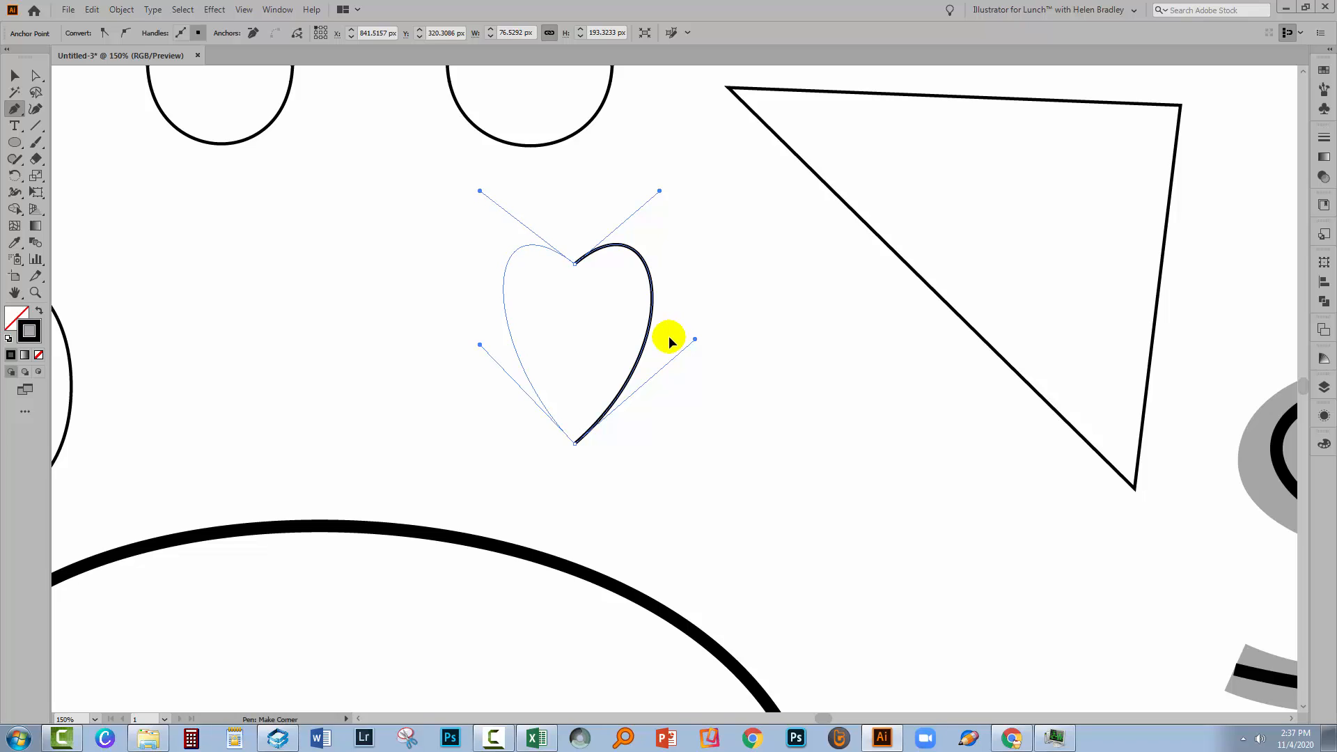
drag(667, 338, 672, 332)
drag(671, 332, 674, 336)
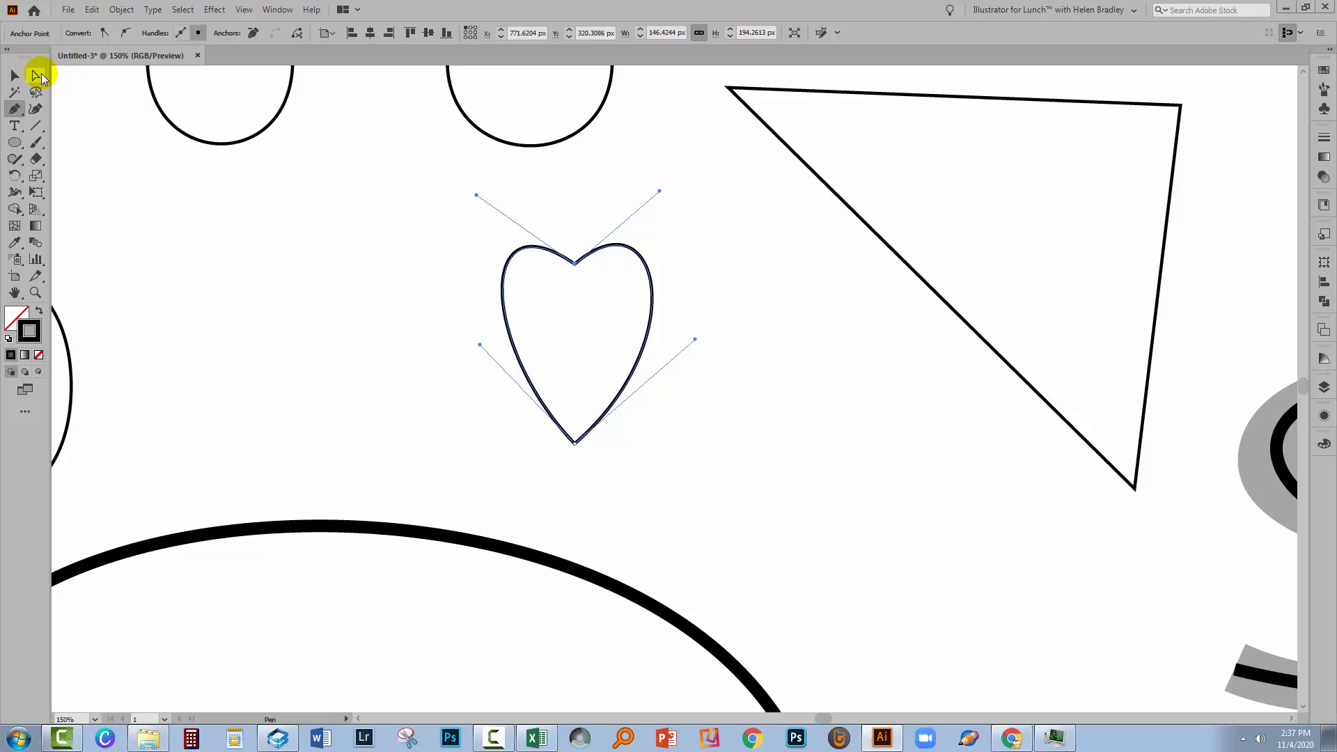
Step: Even out the heart's lobes by moving the top anchor's two handles slightly with the Direct Selection tool, and deselect the shape
click(40, 77)
click(562, 232)
click(592, 253)
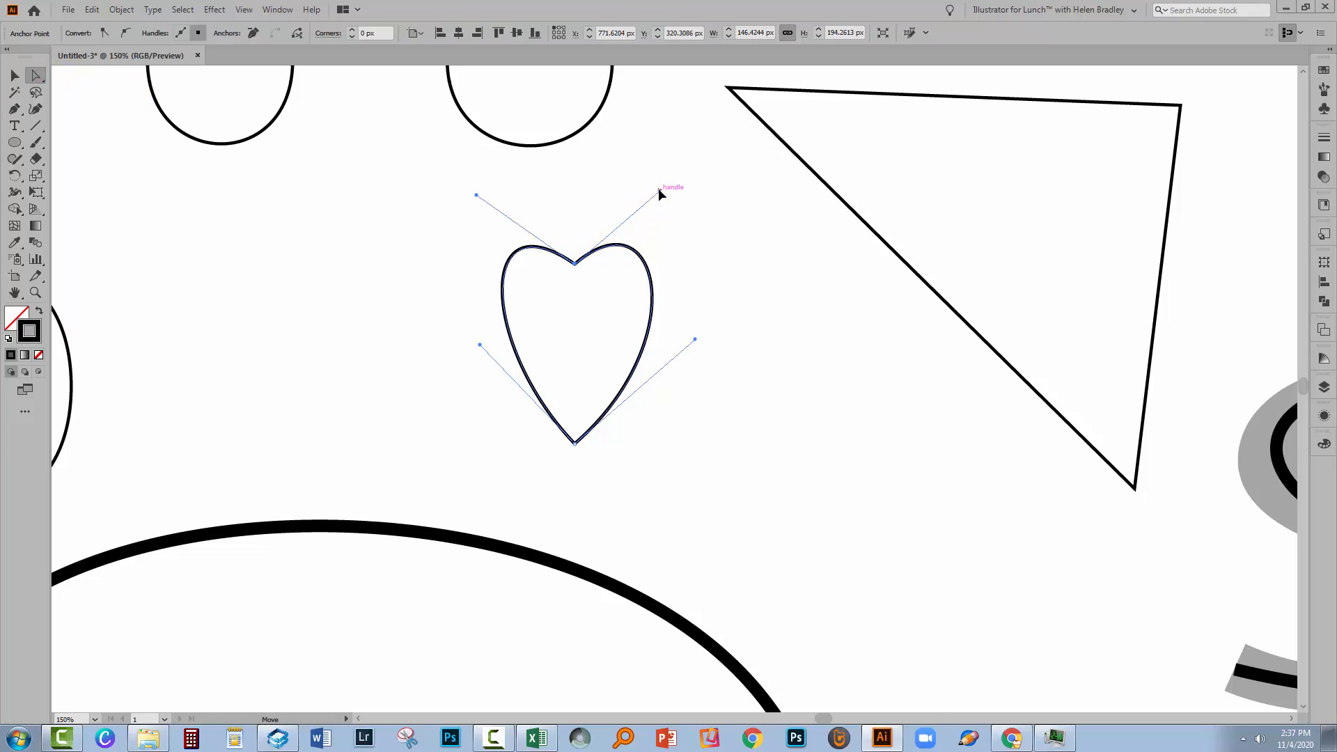
mouse_move(659, 189)
mouse_down()
mouse_move(681, 173)
mouse_move(667, 186)
mouse_up()
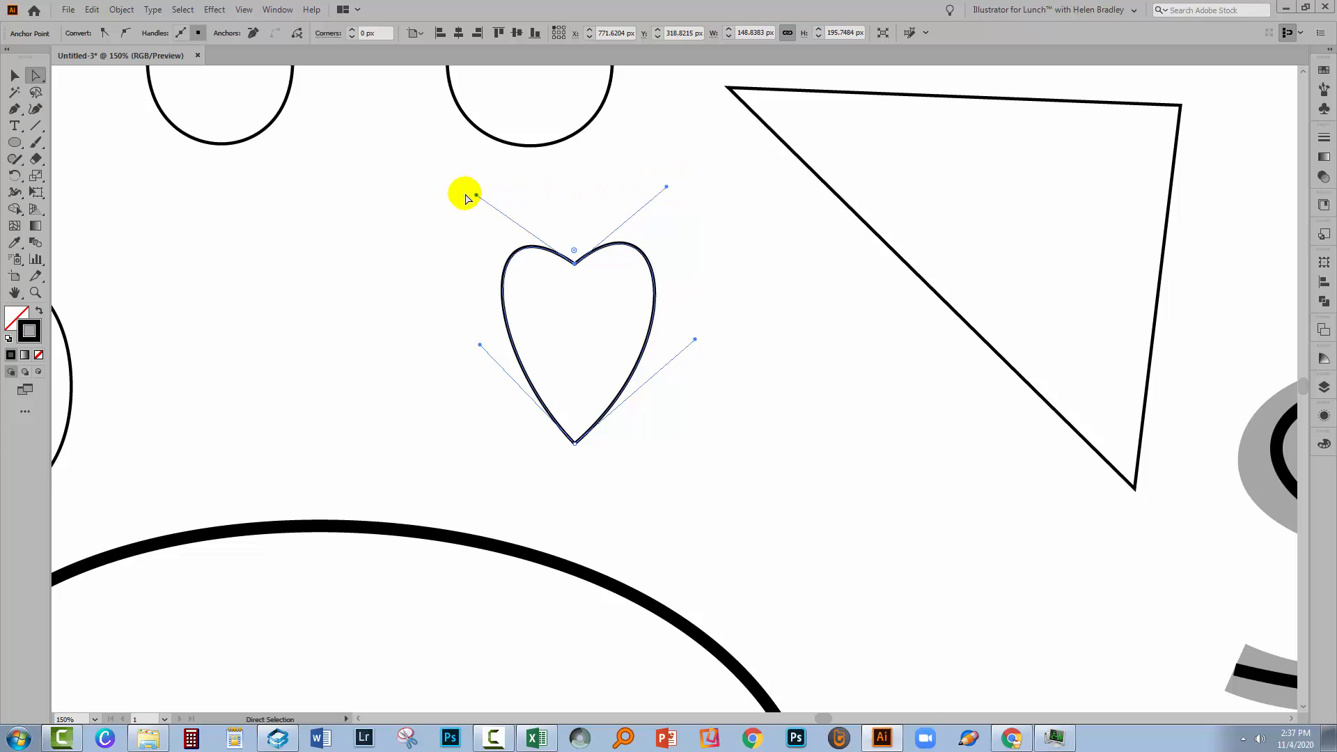
drag(476, 195, 480, 184)
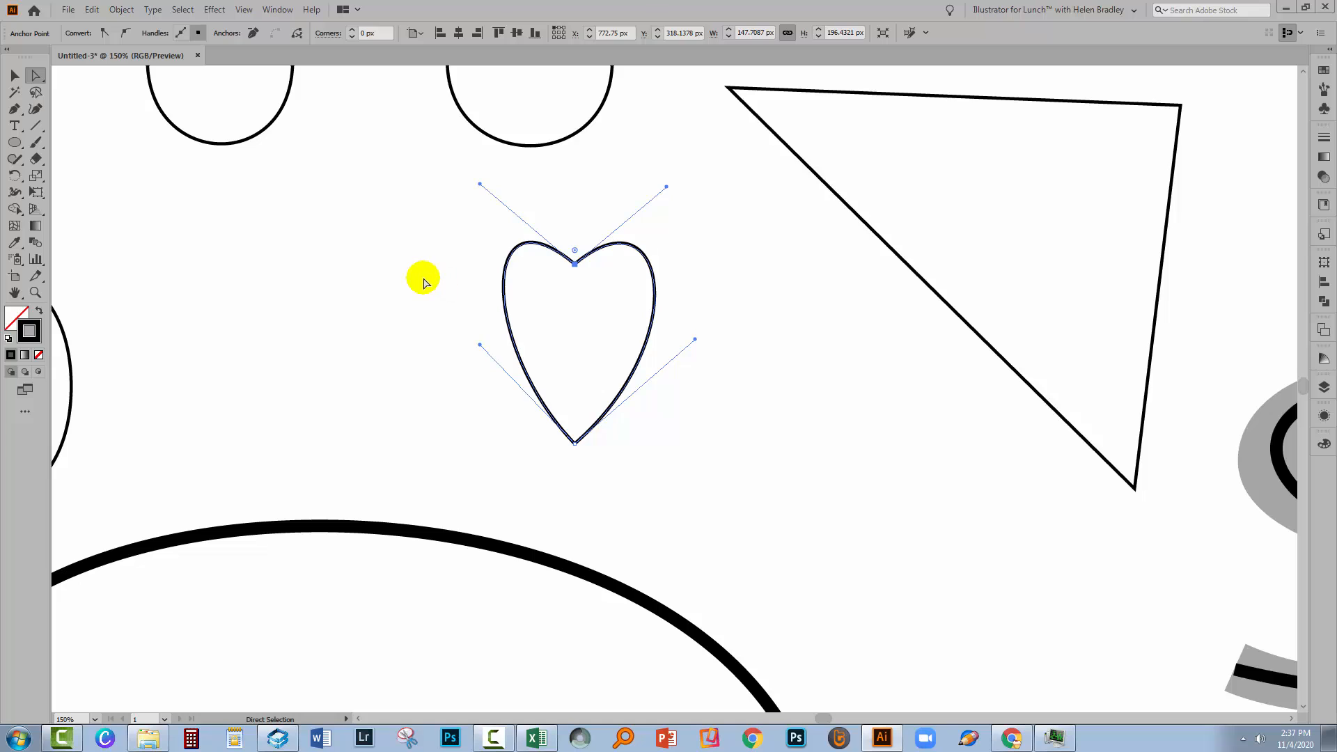
click(423, 279)
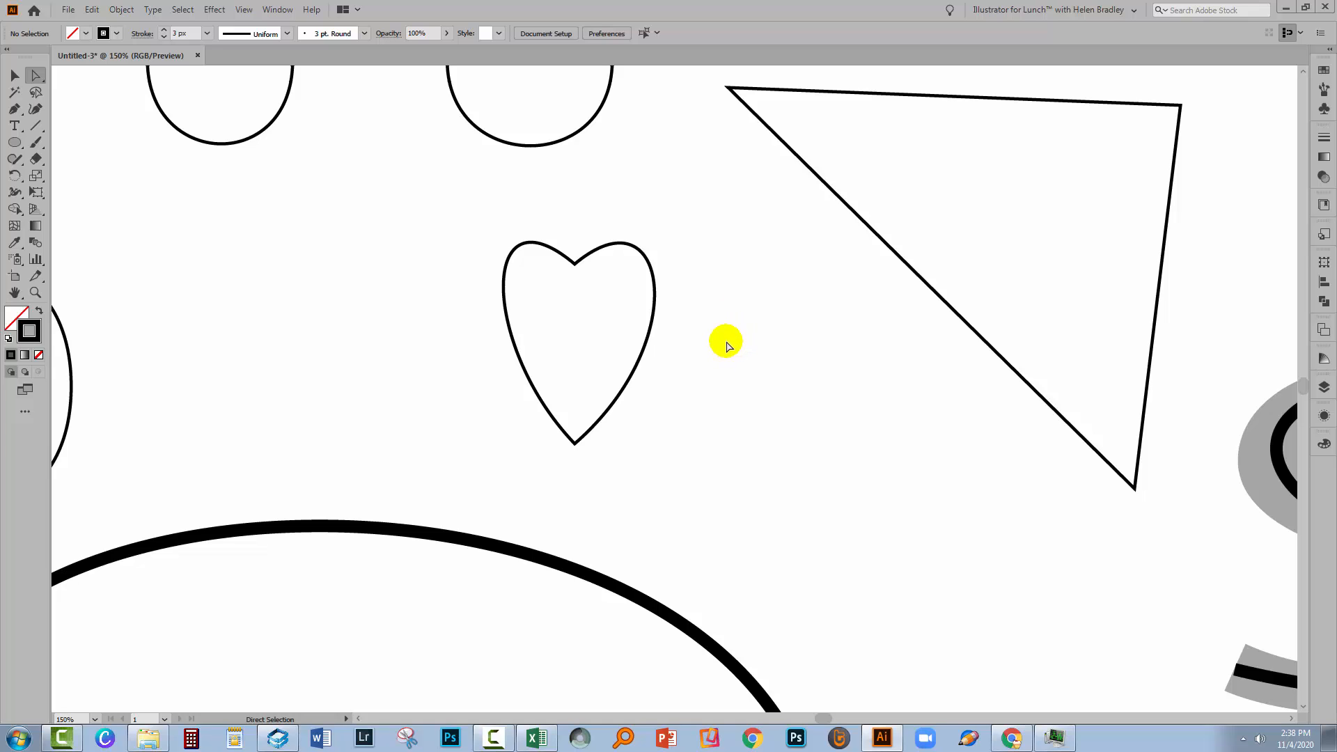
key(ctrl+0)
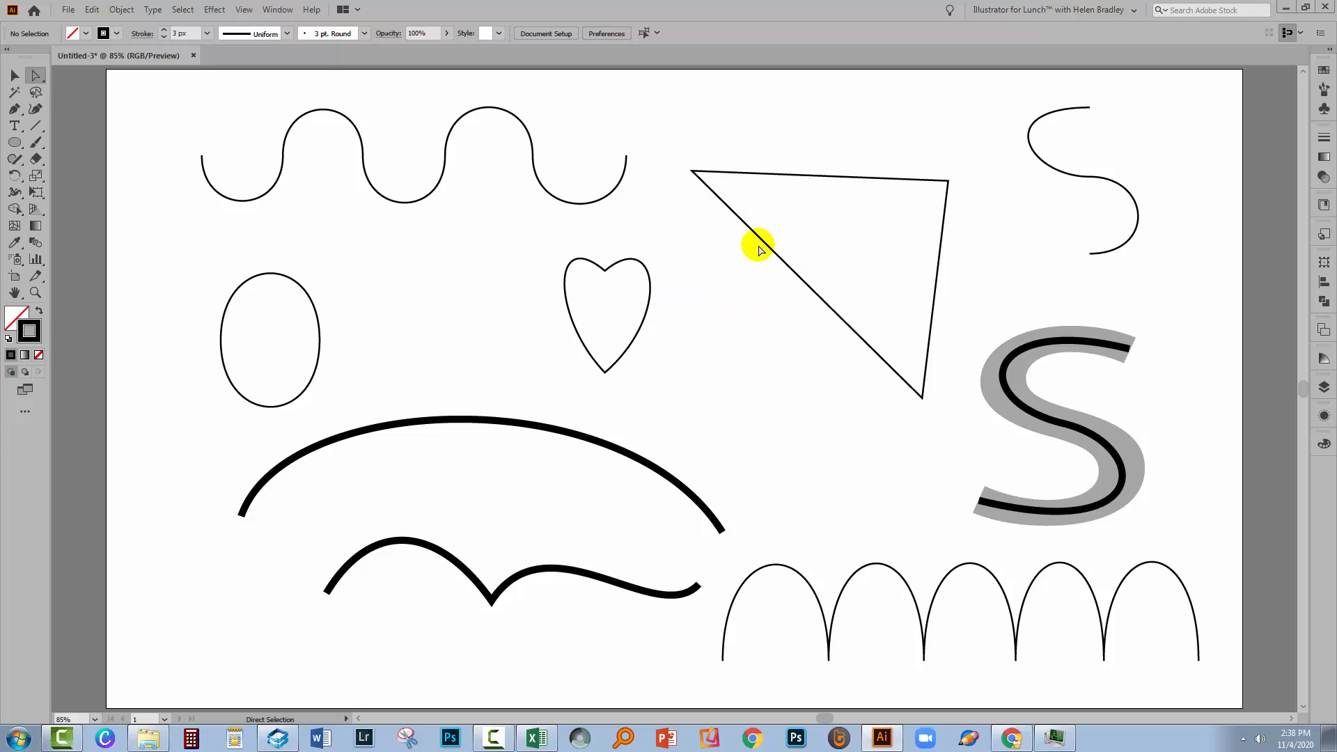
click(13, 110)
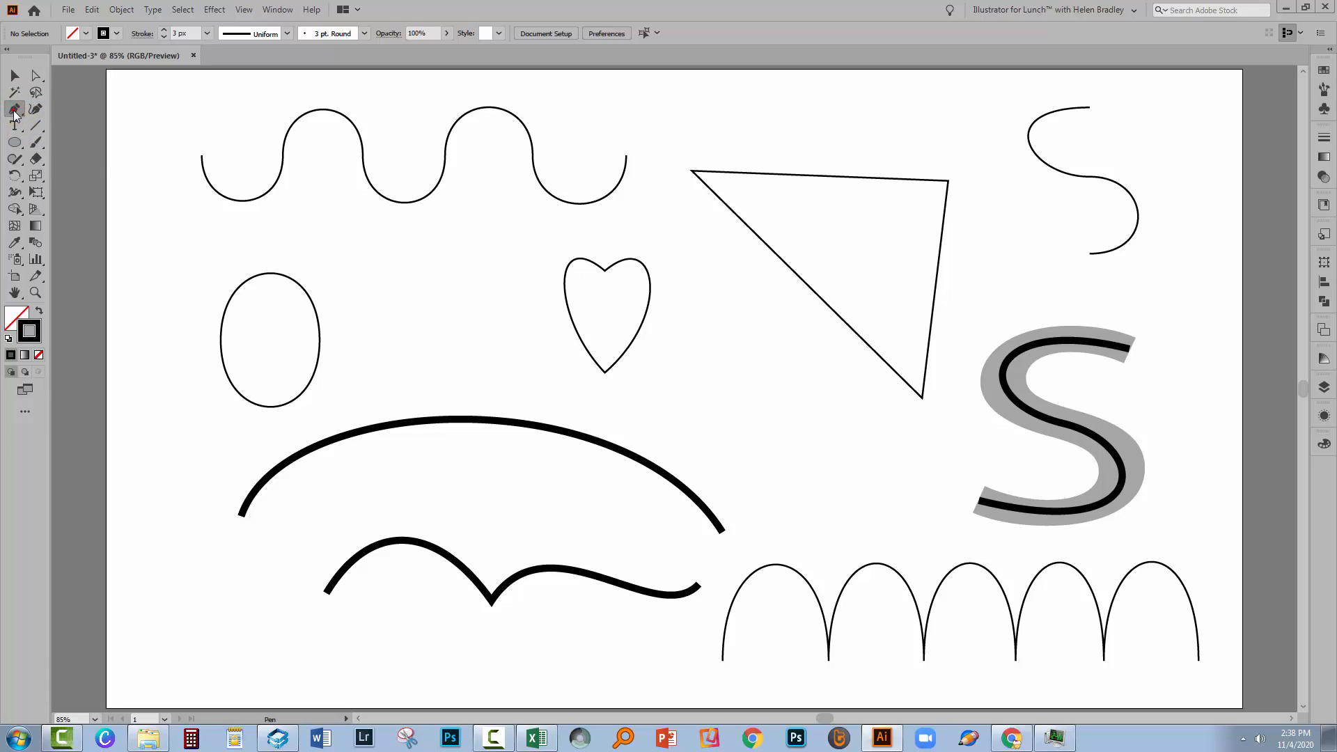
drag(13, 111, 95, 140)
click(65, 135)
click(774, 385)
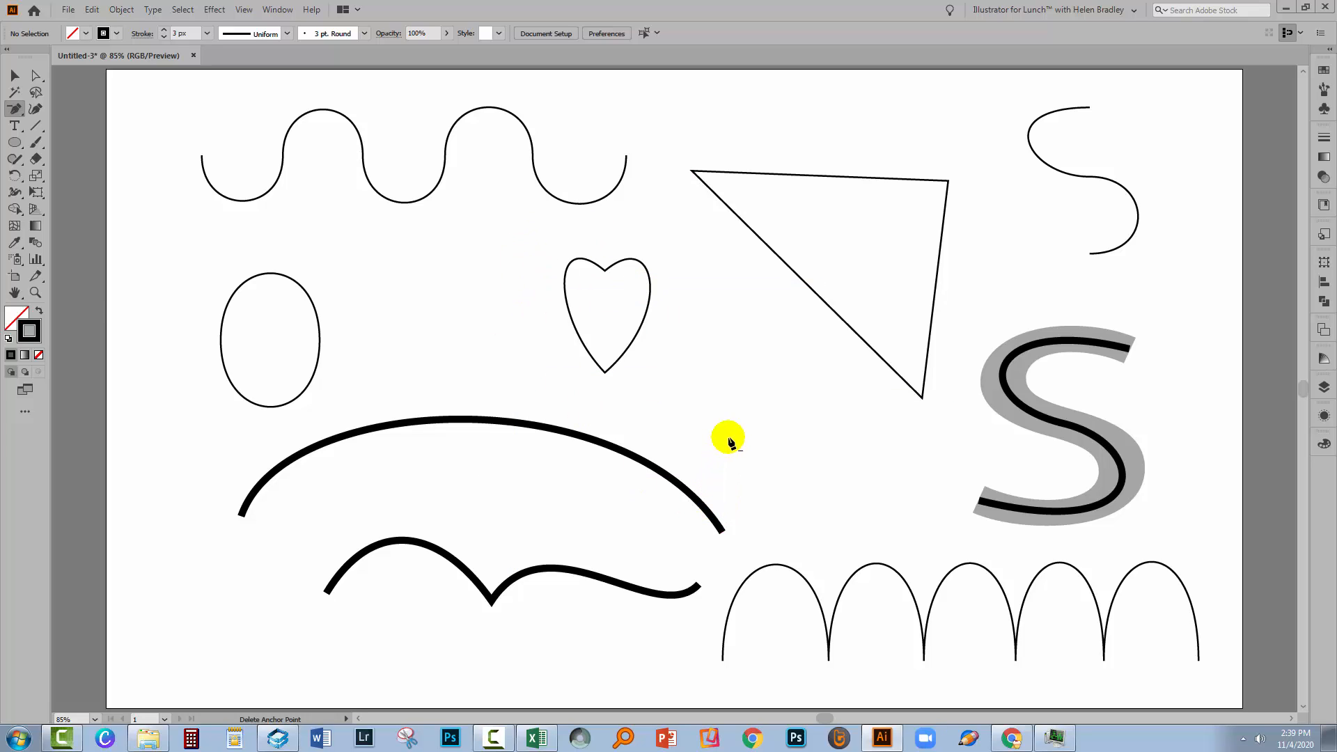
key(v)
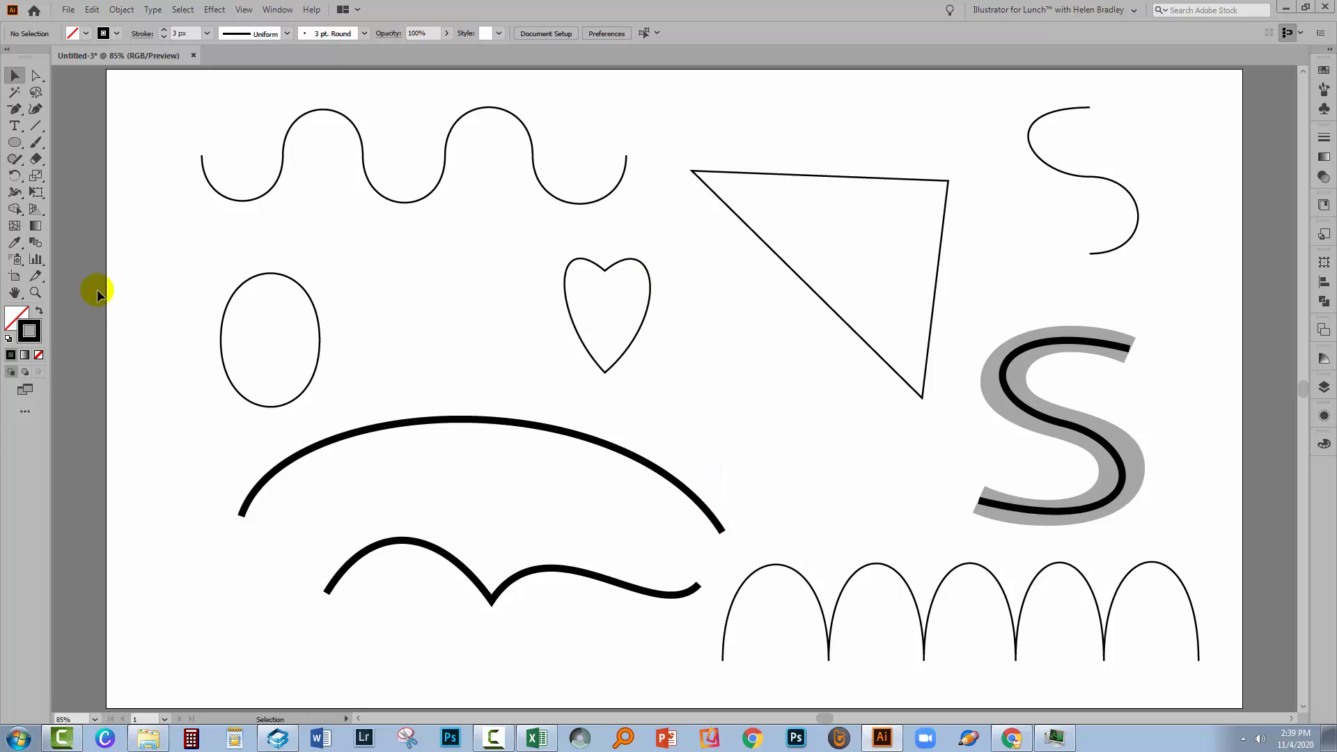